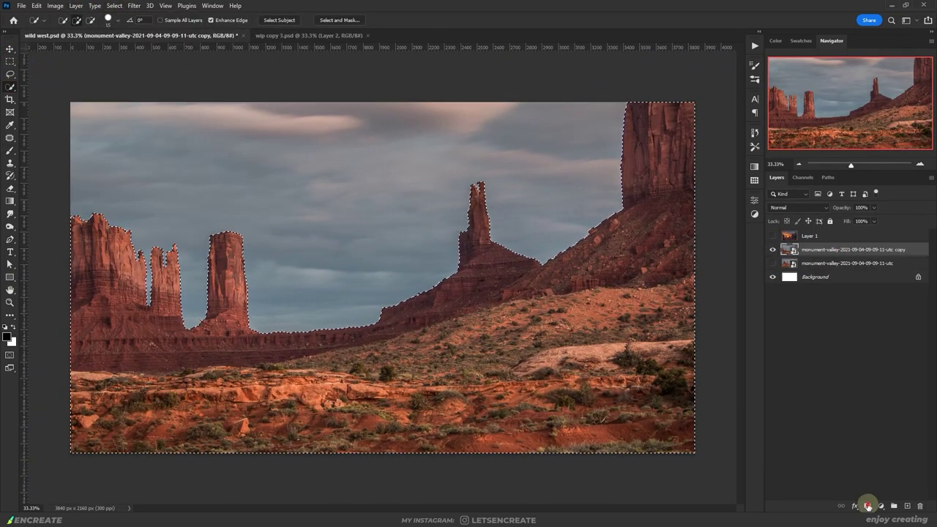
Step: Mask out the sky of the landscape copy and distort it into a new shape
{"action": "left_click", "coordinate": [867, 505]}
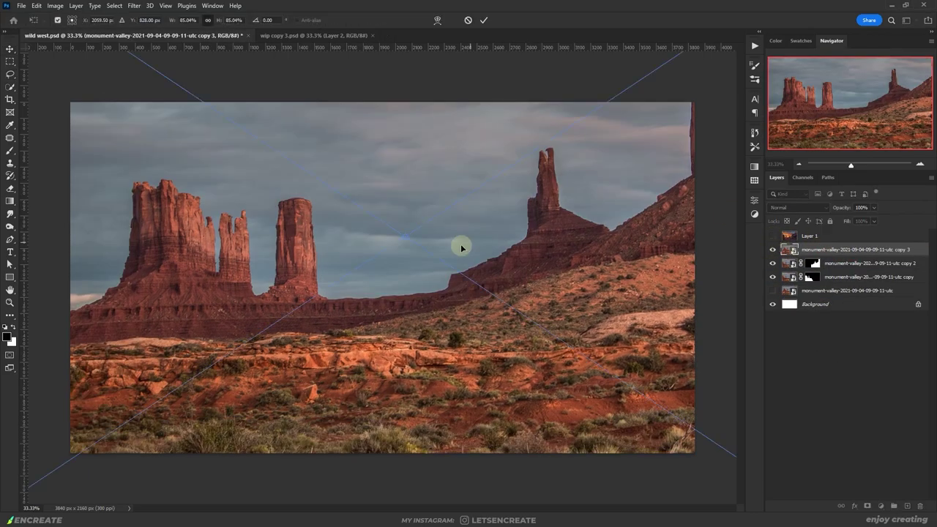
{"action": "right_click", "coordinate": [362, 291]}
{"action": "left_click", "coordinate": [397, 361]}
{"action": "left_click_drag", "start_coordinate": [209, 103], "coordinate": [177, 393]}
{"action": "right_click", "coordinate": [462, 303]}
{"action": "left_click", "coordinate": [495, 372]}
{"action": "left_click_drag", "start_coordinate": [496, 372], "coordinate": [418, 372]}
{"action": "key", "text": "Return"}
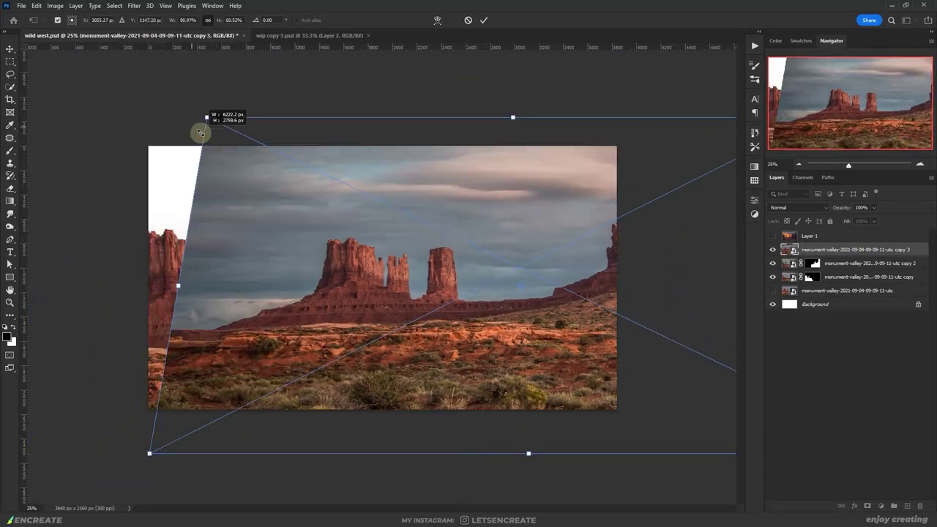
Step: Distort copy 3 to fit and brush its mask to reveal the grassy foreground and dirt
{"action": "left_click_drag", "start_coordinate": [201, 132], "coordinate": [242, 264]}
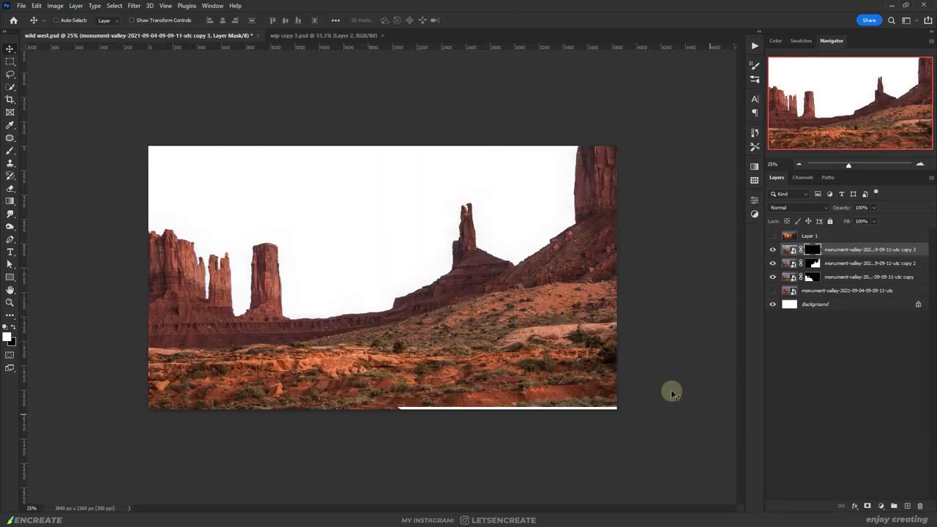
{"action": "key", "text": "b"}
{"action": "mouse_move", "coordinate": [62, 448]}
{"action": "left_mouse_down"}
{"action": "mouse_move", "coordinate": [210, 428]}
{"action": "mouse_move", "coordinate": [139, 443]}
{"action": "mouse_move", "coordinate": [227, 414]}
{"action": "mouse_move", "coordinate": [73, 416]}
{"action": "mouse_move", "coordinate": [251, 468]}
{"action": "mouse_move", "coordinate": [319, 446]}
{"action": "mouse_move", "coordinate": [253, 422]}
{"action": "mouse_move", "coordinate": [259, 409]}
{"action": "mouse_move", "coordinate": [336, 399]}
{"action": "mouse_move", "coordinate": [442, 405]}
{"action": "mouse_move", "coordinate": [663, 383]}
{"action": "mouse_move", "coordinate": [728, 477]}
{"action": "mouse_move", "coordinate": [556, 462]}
{"action": "left_mouse_up"}
{"action": "mouse_move", "coordinate": [236, 467]}
{"action": "left_mouse_down"}
{"action": "mouse_move", "coordinate": [321, 422]}
{"action": "mouse_move", "coordinate": [603, 415]}
{"action": "mouse_move", "coordinate": [507, 425]}
{"action": "left_mouse_up"}
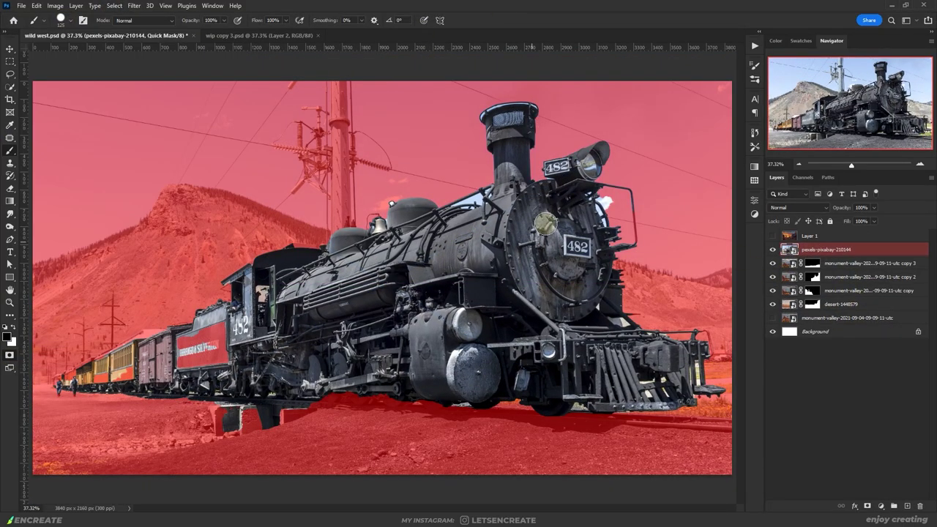
Step: Paint the train in Quick Mask with a smaller brush and mask the train layer to it
{"action": "key", "text": "bracketleft"}
{"action": "key", "text": "bracketleft"}
{"action": "key", "text": "bracketleft"}
{"action": "left_click_drag", "start_coordinate": [127, 377], "coordinate": [83, 363]}
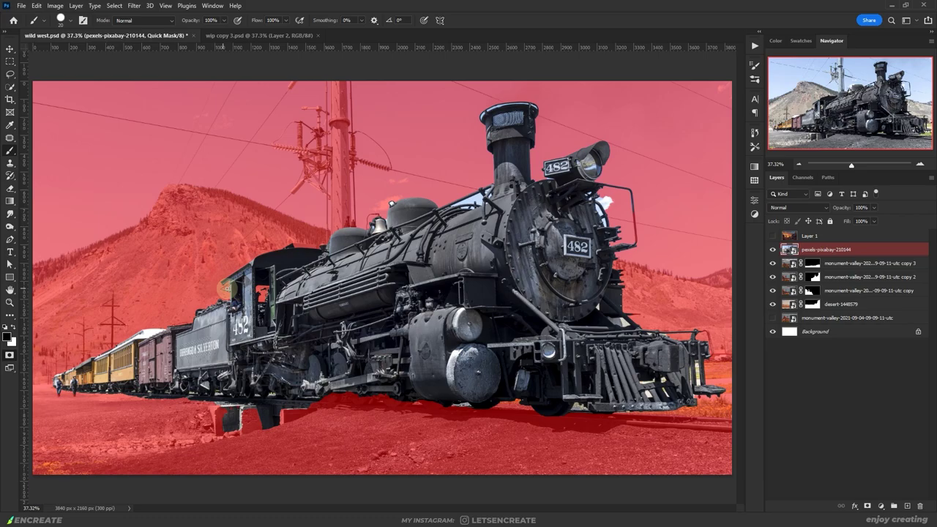
{"action": "key", "text": "x"}
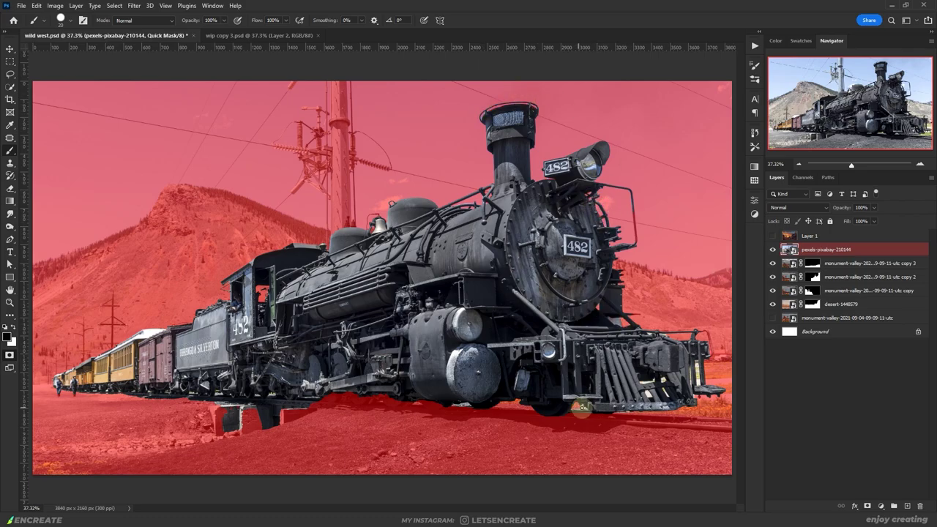
{"action": "key", "text": "q"}
{"action": "left_click", "coordinate": [868, 506]}
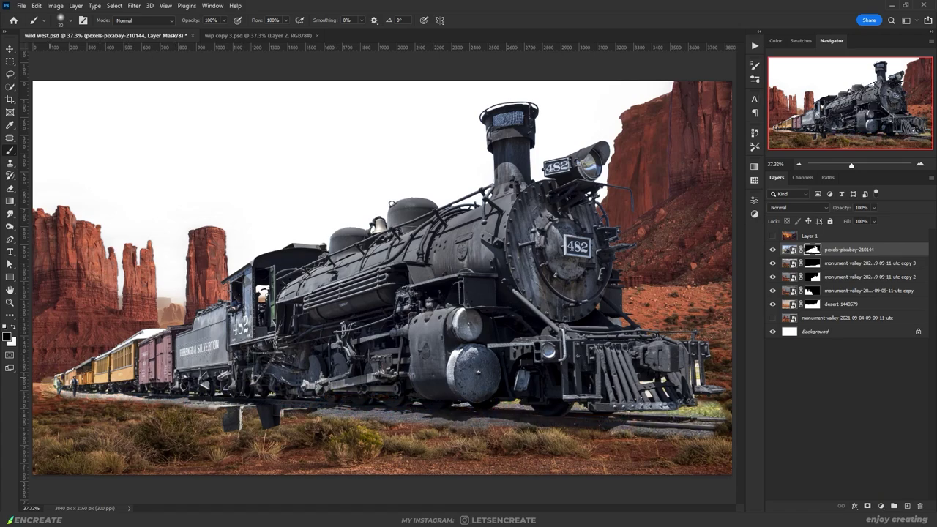
{"action": "key", "text": "x"}
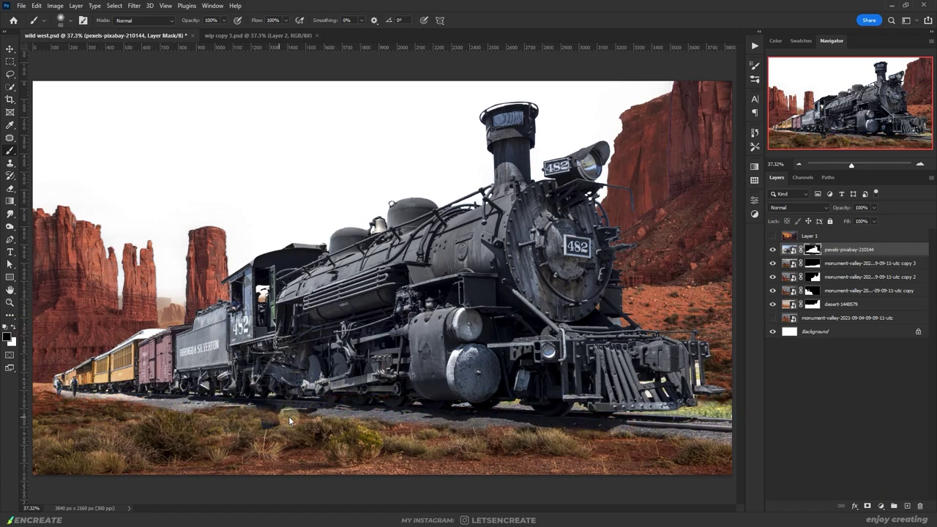
Step: Free Transform the train and shift it to the right
{"action": "key", "text": "ctrl+t"}
{"action": "left_click_drag", "start_coordinate": [288, 376], "coordinate": [561, 361]}
{"action": "left_click_drag", "start_coordinate": [469, 409], "coordinate": [444, 410]}
{"action": "scroll", "coordinate": [504, 56], "scroll_direction": "down", "scroll_amount": 5}
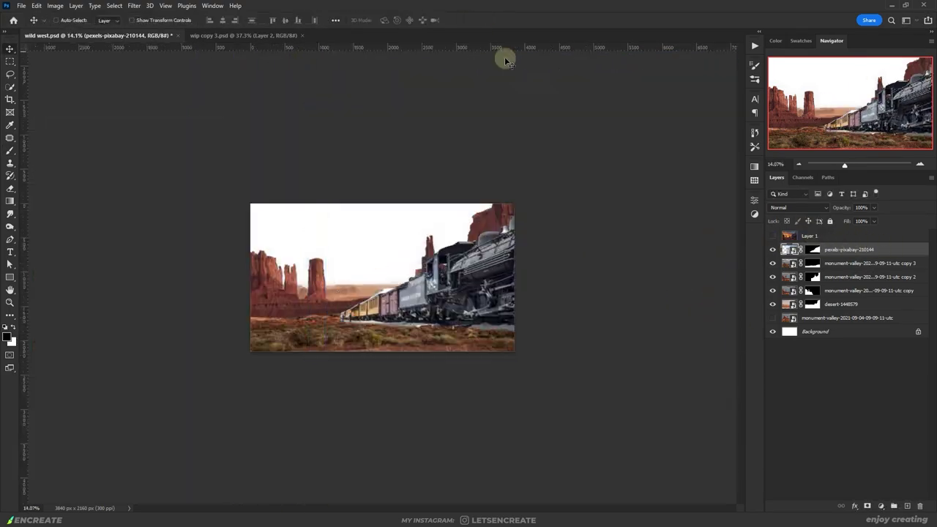
Step: Adjust the train's corners into perspective, stretching it rightward, and apply the transform
{"action": "left_click_drag", "start_coordinate": [727, 374], "coordinate": [726, 389]}
{"action": "key", "text": "ctrl+z"}
{"action": "left_click_drag", "start_coordinate": [730, 247], "coordinate": [738, 261]}
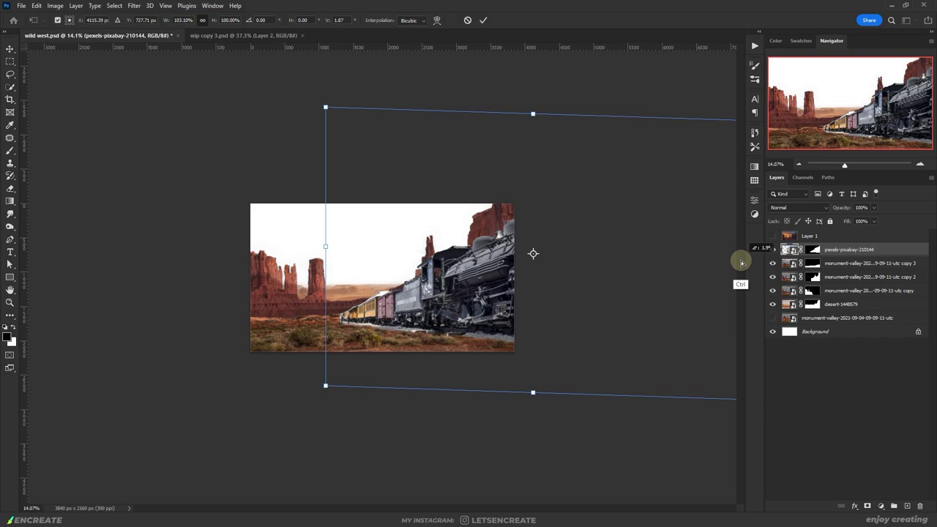
{"action": "key", "text": "ctrl+0"}
{"action": "left_click_drag", "start_coordinate": [233, 229], "coordinate": [205, 229]}
{"action": "key", "text": "ctrl+minus"}
{"action": "left_click_drag", "start_coordinate": [725, 399], "coordinate": [732, 403]}
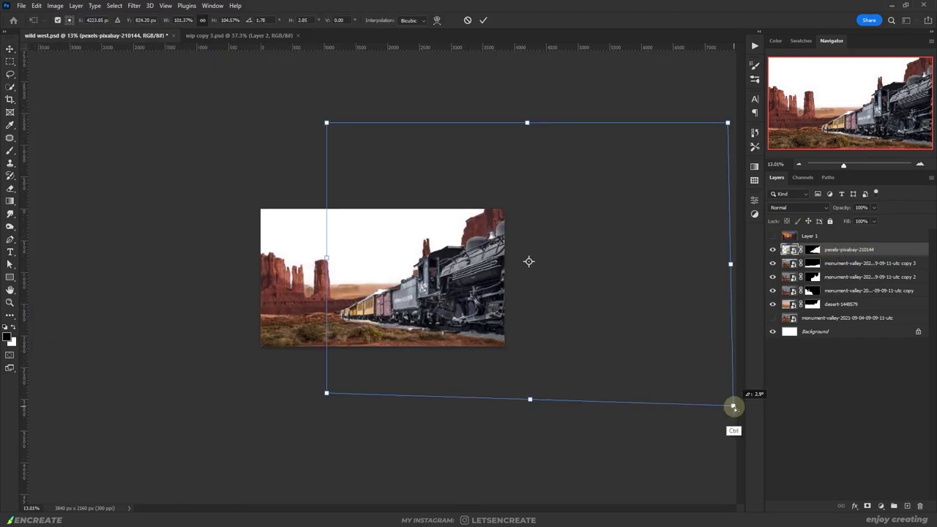
{"action": "key", "text": "Return"}
{"action": "key", "text": "ctrl+0"}
Step: Rename the top layer to 'train'
{"action": "double_click", "coordinate": [849, 249]}
{"action": "type", "text": "train"}
{"action": "key", "text": "Tab"}
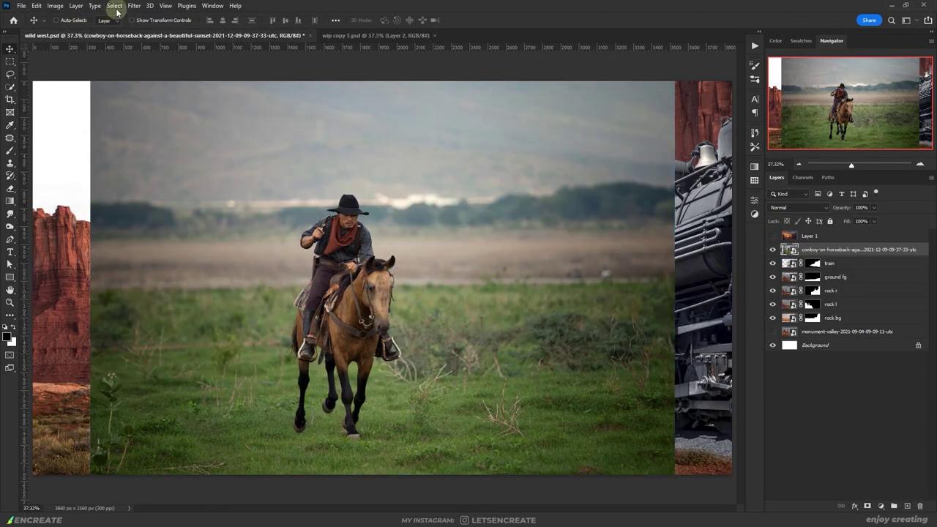
Step: Refine the first cowboy's Quick Mask selection and apply its transform
{"action": "key", "text": "q"}
{"action": "key", "text": "b"}
{"action": "key", "text": "ctrl+plus"}
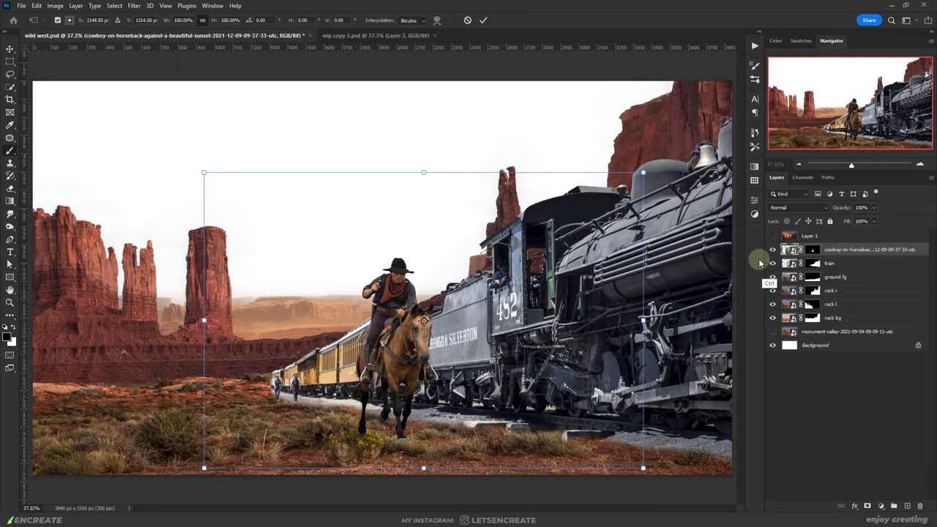
{"action": "key", "text": "Return"}
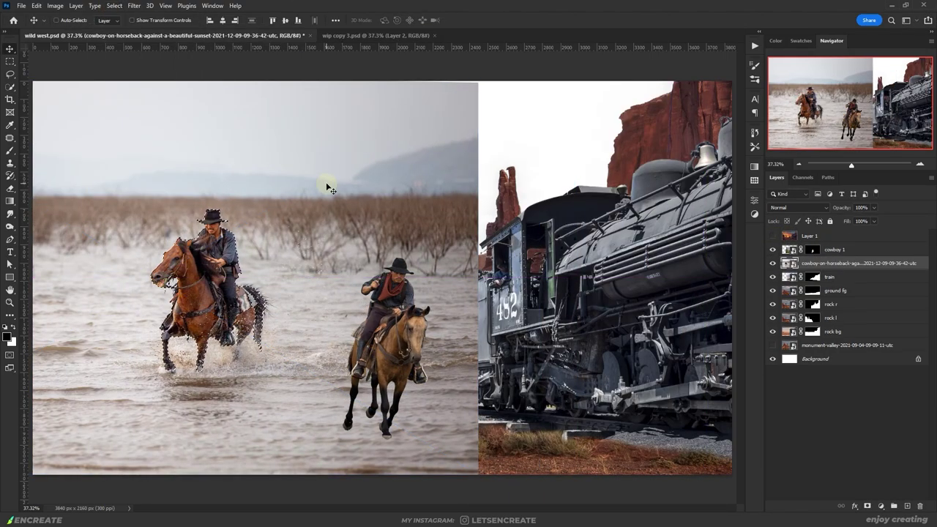
Step: Cut out the second cowboy, name it 'cowboy 2', and shrink it behind the first
{"action": "key", "text": "q"}
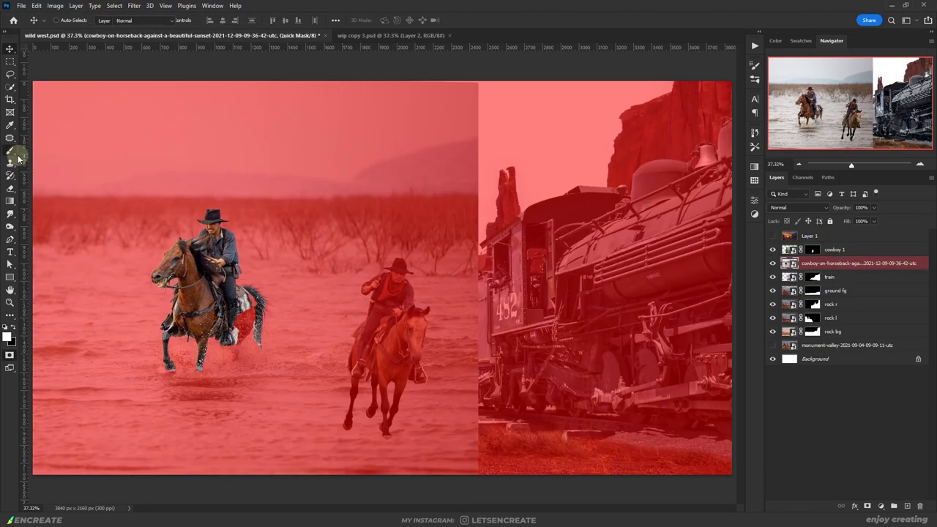
{"action": "left_click", "coordinate": [18, 156]}
{"action": "key", "text": "q"}
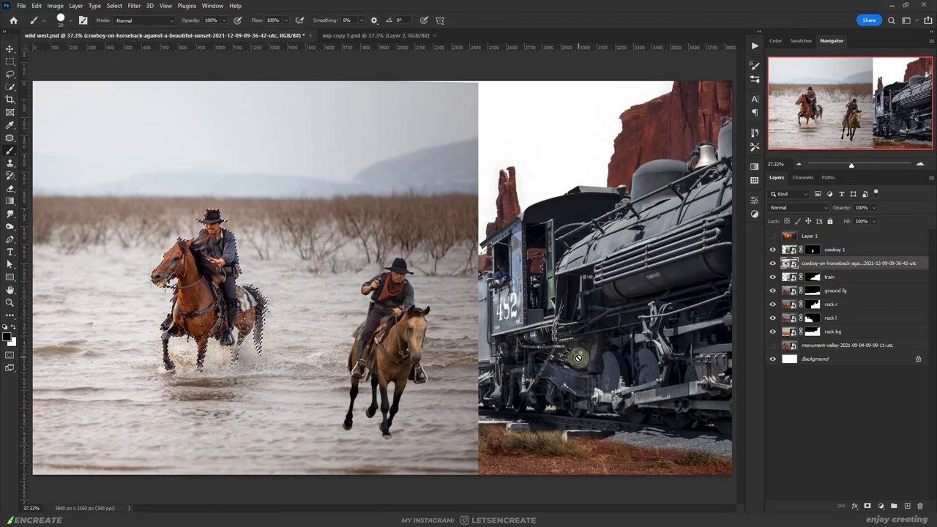
{"action": "key", "text": "q"}
{"action": "key", "text": "q"}
{"action": "key", "text": "q"}
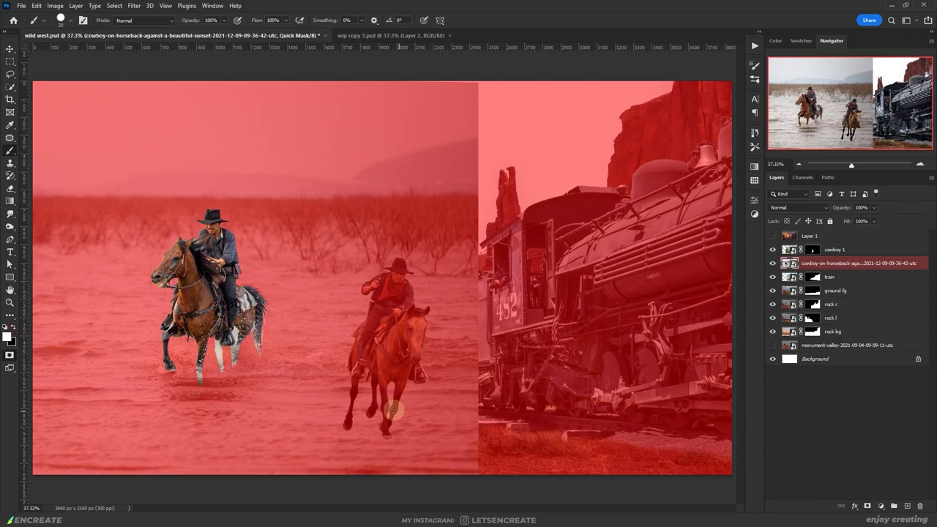
{"action": "key", "text": "q"}
{"action": "double_click", "coordinate": [859, 263]}
{"action": "type", "text": "cowboy 2"}
{"action": "key", "text": "Return"}
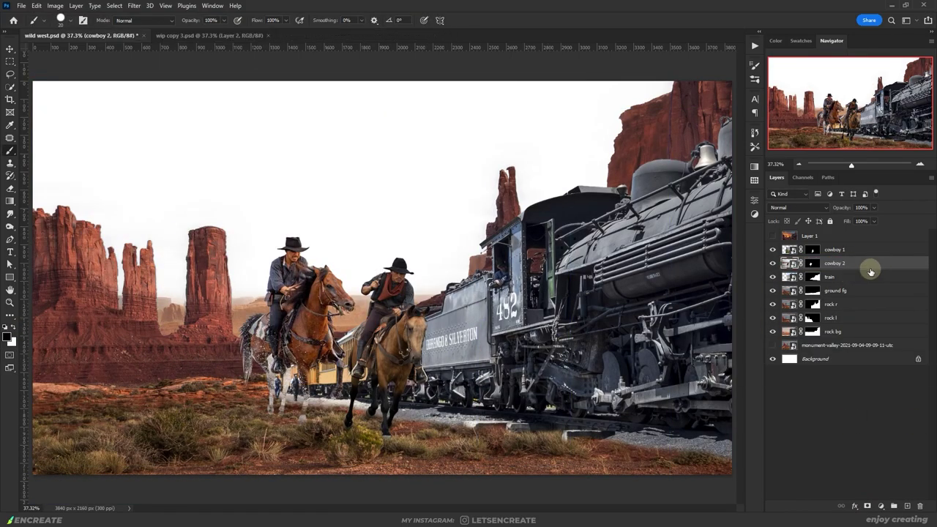
{"action": "key", "text": "ctrl+t"}
{"action": "left_click_drag", "start_coordinate": [199, 293], "coordinate": [498, 344]}
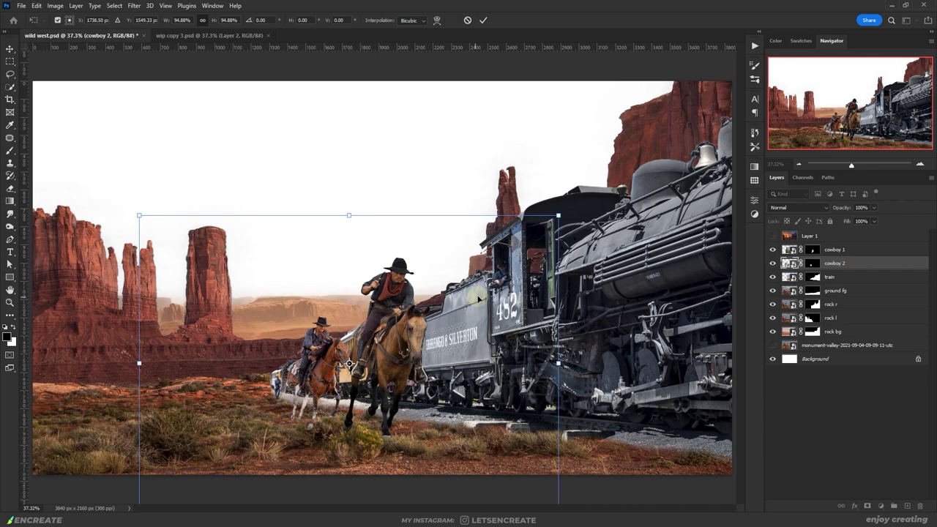
{"action": "key", "text": "Return"}
Step: Sketch on a temporary pink layer, delete it, and drop in the rodeo cowboy photo
{"action": "key", "text": "ctrl+shift+alt+n"}
{"action": "left_click", "coordinate": [7, 337]}
{"action": "key", "text": "Return"}
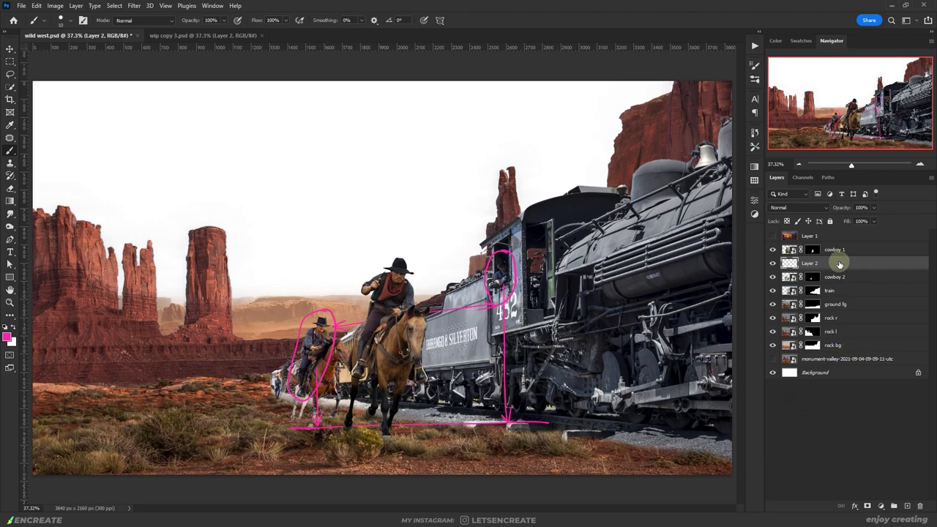
{"action": "key", "text": "Delete"}
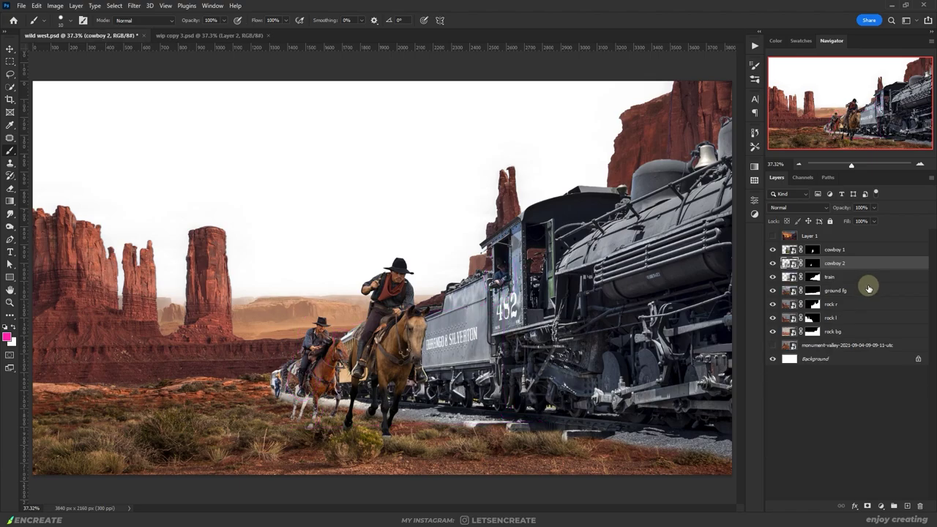
{"action": "left_click_drag", "start_coordinate": [861, 290], "coordinate": [303, 142]}
Step: Refine cowboy 3's selection to include the dust and shrink him behind the riders
{"action": "key", "text": "Return"}
{"action": "key", "text": "b"}
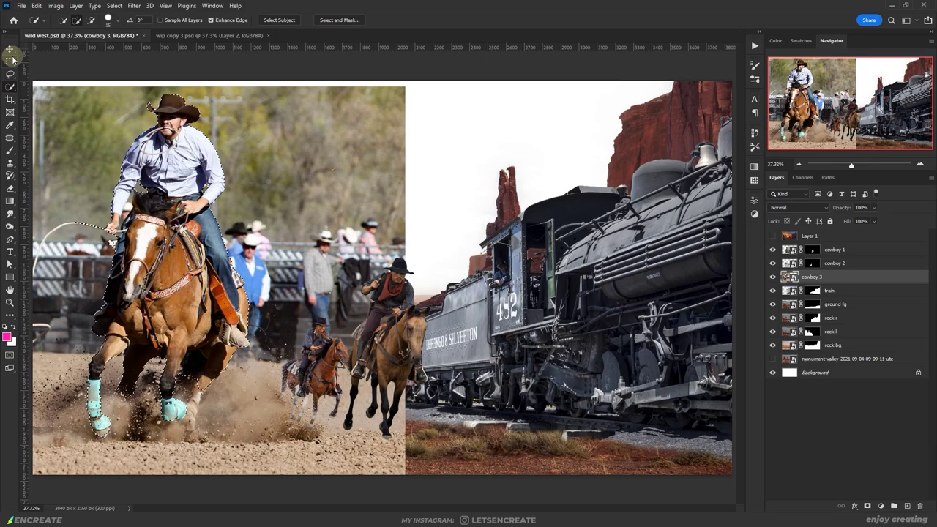
{"action": "key", "text": "q"}
{"action": "key", "text": "q"}
{"action": "key", "text": "q"}
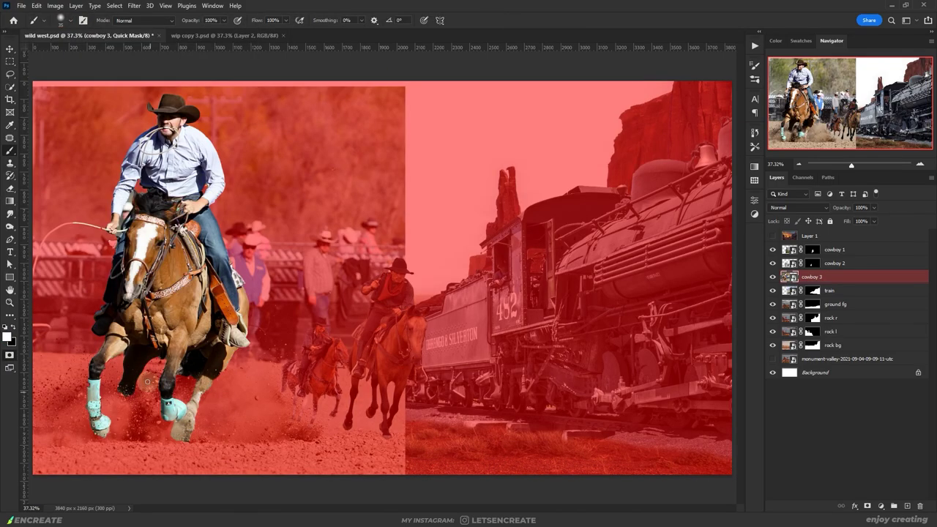
{"action": "mouse_move", "coordinate": [147, 381]}
{"action": "left_mouse_down"}
{"action": "mouse_move", "coordinate": [193, 376]}
{"action": "mouse_move", "coordinate": [88, 415]}
{"action": "mouse_move", "coordinate": [238, 441]}
{"action": "mouse_move", "coordinate": [103, 437]}
{"action": "left_mouse_up"}
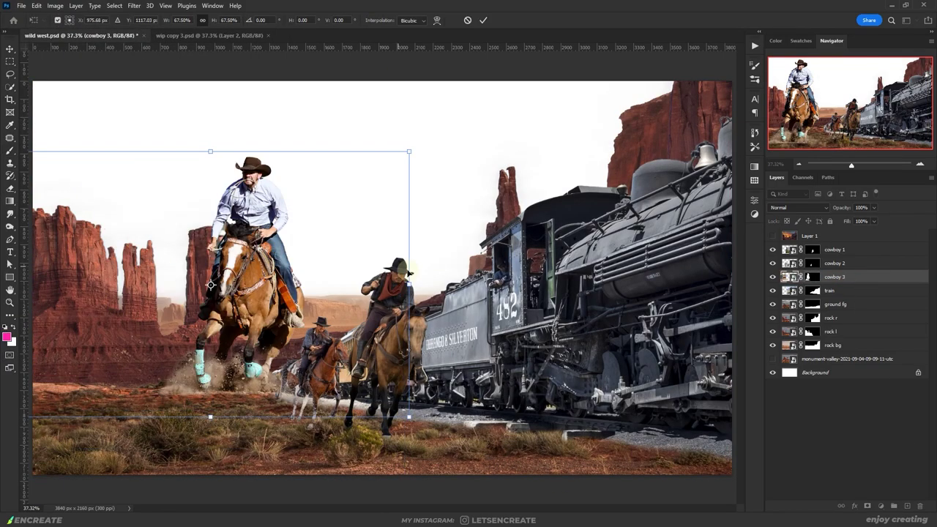
{"action": "left_click_drag", "start_coordinate": [210, 286], "coordinate": [241, 309]}
{"action": "key", "text": "Return"}
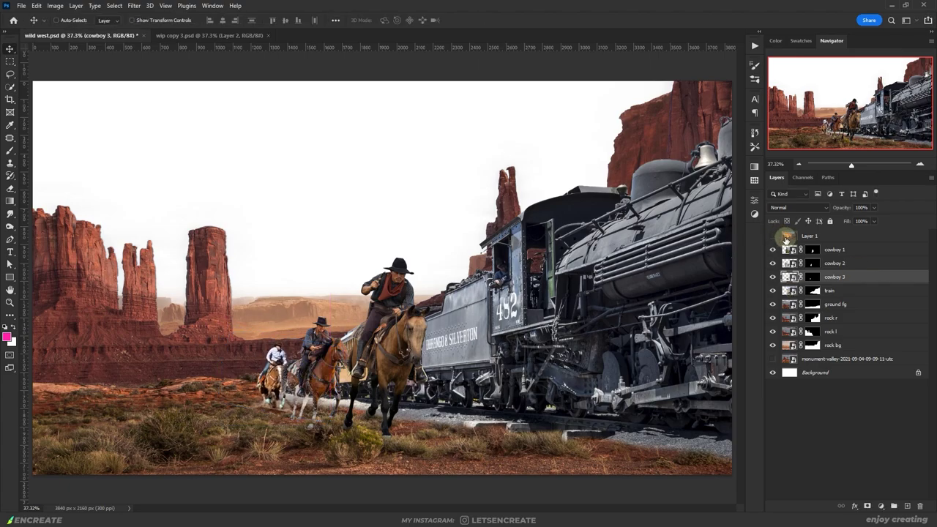
Step: Bring in the rodeo photo, mask the rider with a chosen brush tip, and shrink cowboy 4 into the distance
{"action": "left_click_drag", "start_coordinate": [785, 239], "coordinate": [190, 220]}
{"action": "key", "text": "q"}
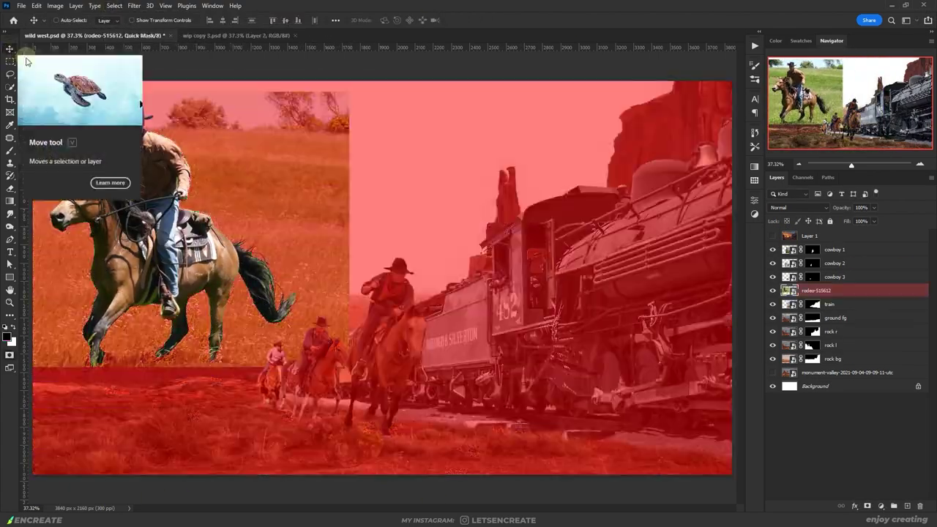
{"action": "key", "text": "b"}
{"action": "left_click", "coordinate": [58, 19]}
{"action": "left_click", "coordinate": [274, 287]}
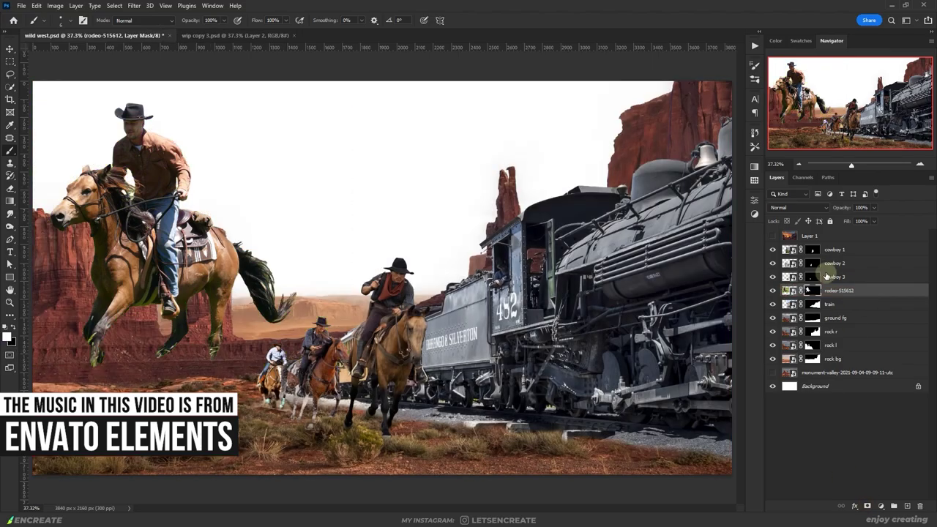
{"action": "key", "text": "ctrl+t"}
{"action": "left_click_drag", "start_coordinate": [296, 234], "coordinate": [270, 379]}
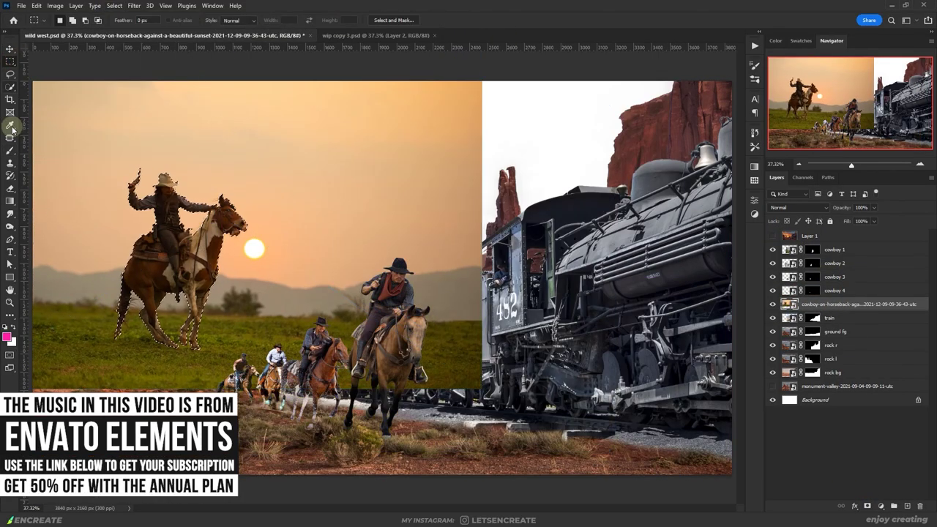
Step: Paint Quick Mask selections for the next riders, including the sunset cowboy photo
{"action": "key", "text": "q"}
{"action": "key", "text": "b"}
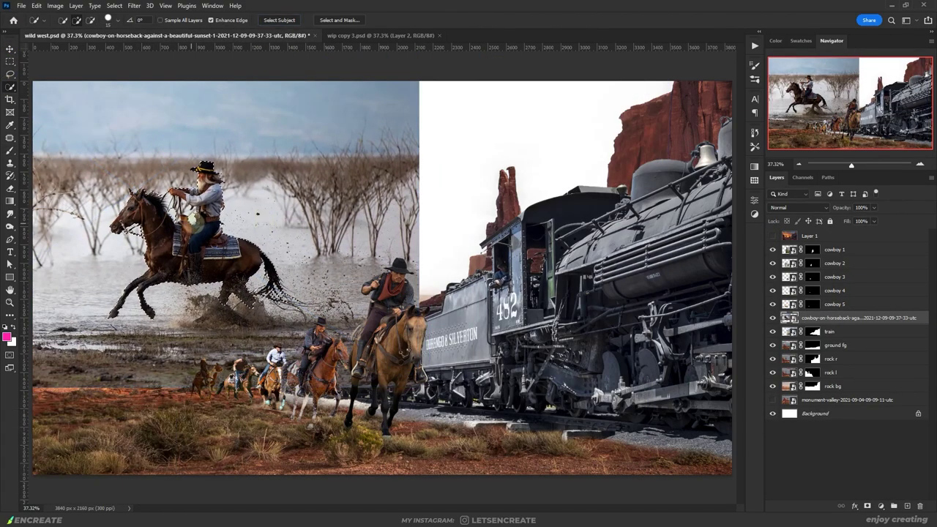
{"action": "key", "text": "q"}
{"action": "key", "text": "b"}
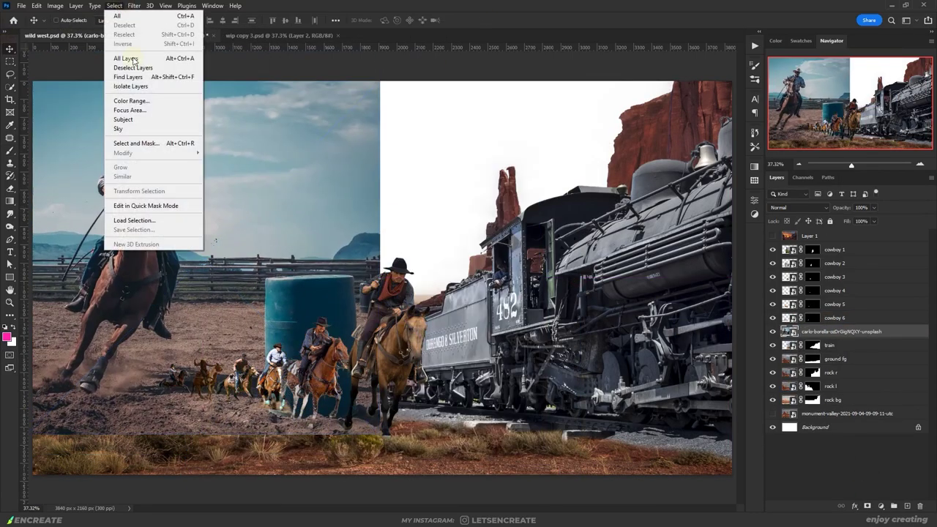
{"action": "key", "text": "Escape"}
{"action": "key", "text": "q"}
{"action": "key", "text": "b"}
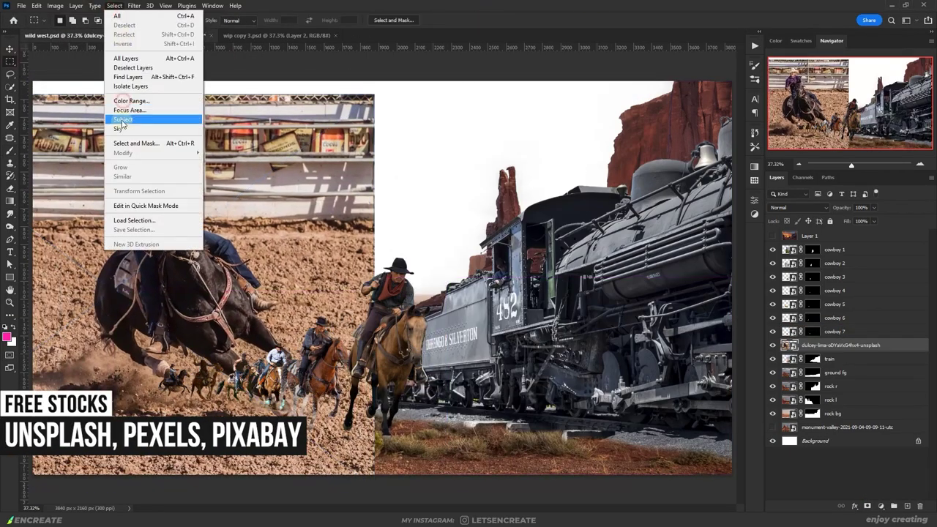
Step: Commit the small cowboy into the group, refine the rearing-horse rider, and restack cowboy 9 higher
{"action": "key", "text": "Escape"}
{"action": "key", "text": "q"}
{"action": "key", "text": "b"}
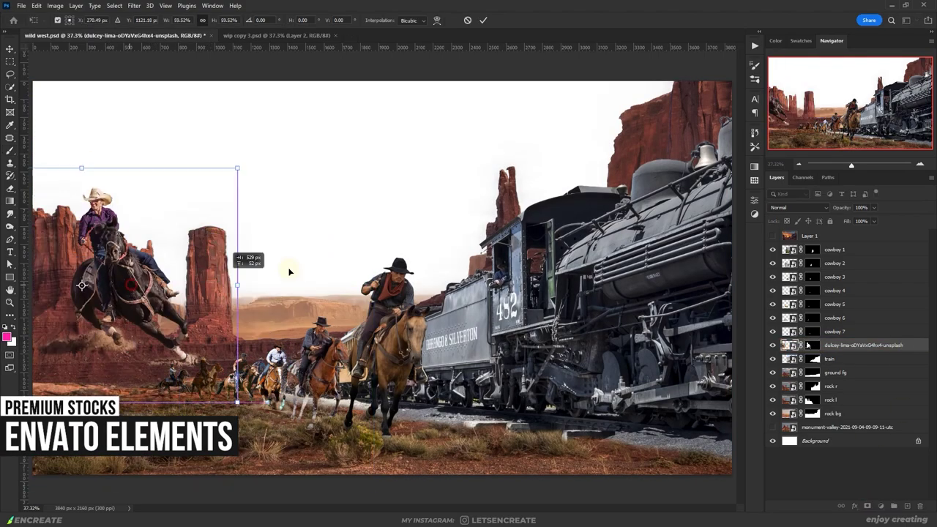
{"action": "key", "text": "Return"}
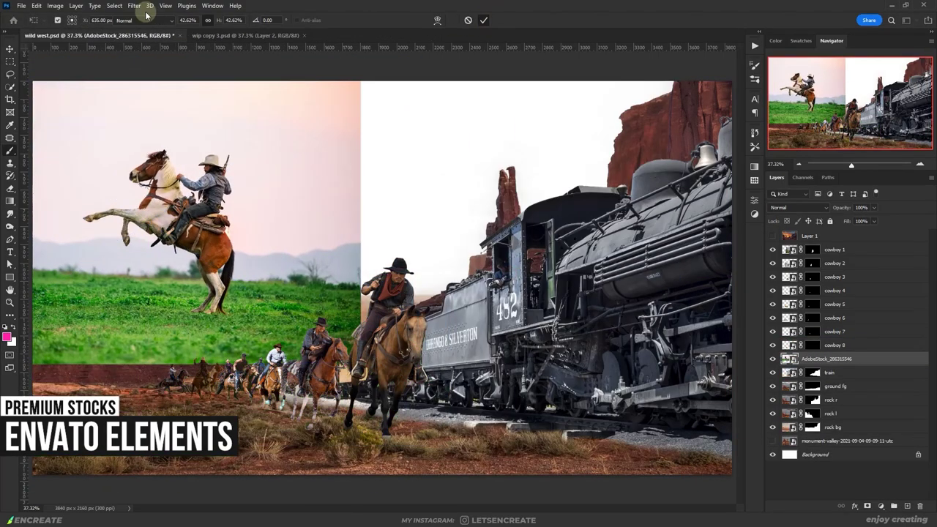
{"action": "key", "text": "q"}
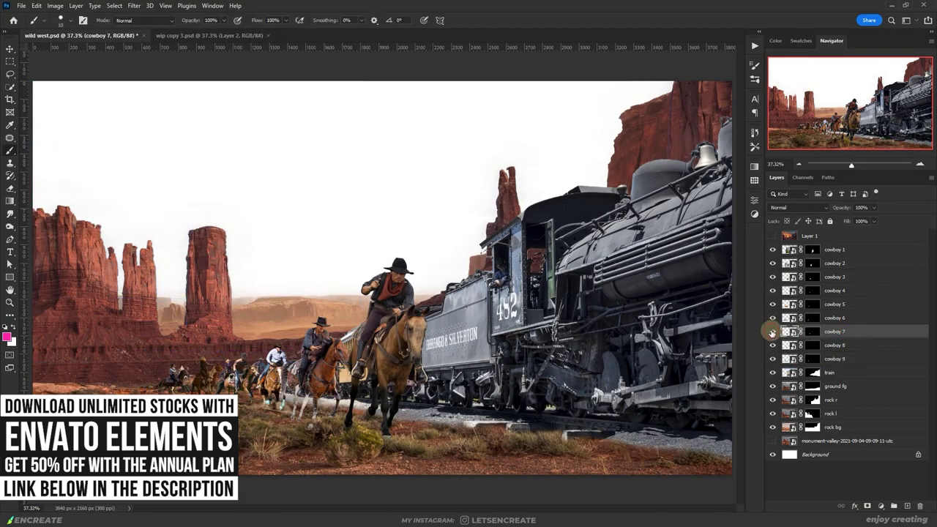
{"action": "left_click_drag", "start_coordinate": [834, 359], "coordinate": [834, 319]}
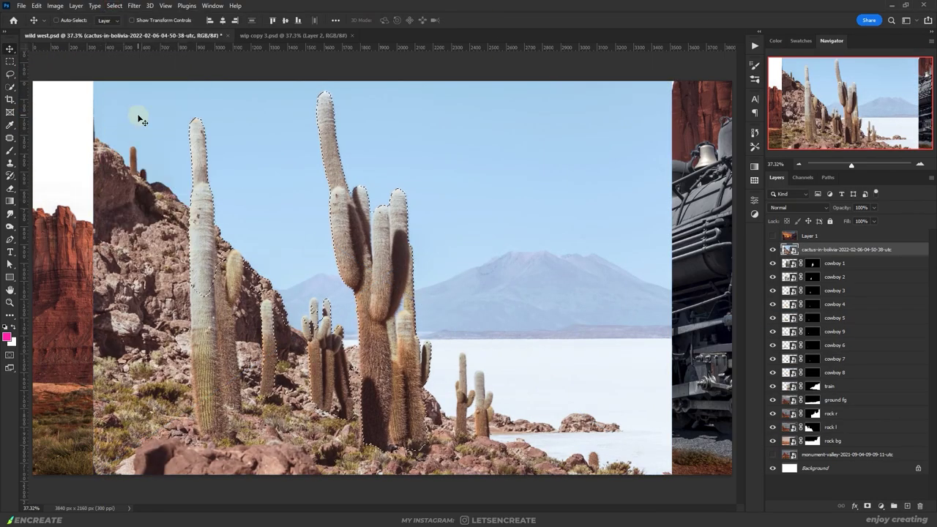
Step: Select the cacti with Quick Mask brush touch-ups and resize the cowboy 8 rider
{"action": "key", "text": "q"}
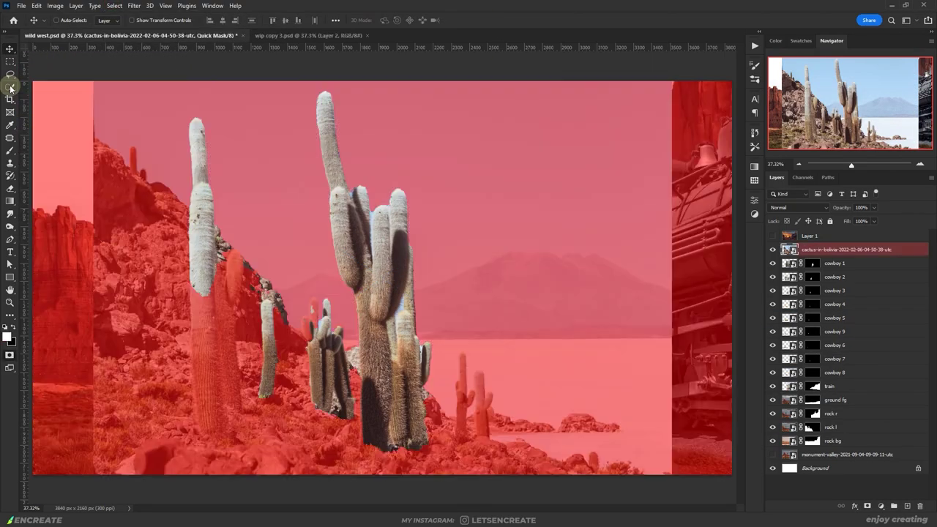
{"action": "key", "text": "q"}
{"action": "key", "text": "b"}
{"action": "key", "text": "q"}
{"action": "right_click", "coordinate": [110, 185]}
{"action": "double_click", "coordinate": [128, 163]}
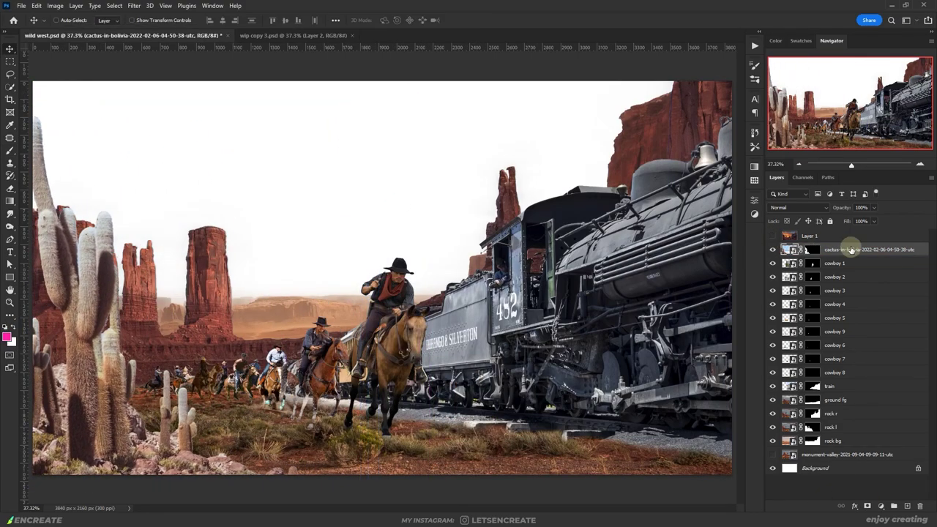
{"action": "key", "text": "ctrl+t"}
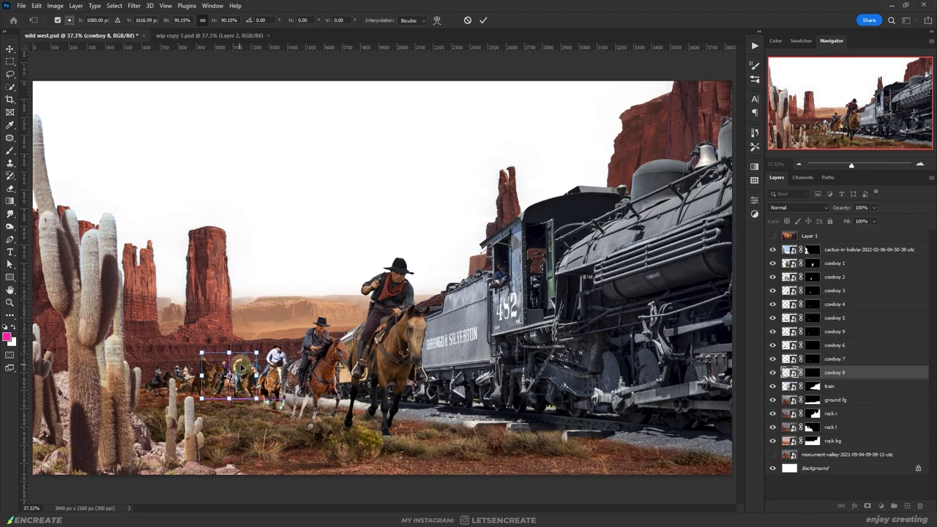
{"action": "key", "text": "Return"}
Step: Place the sunset sky above the Monument Valley photo, flipped horizontally and scaled across the top
{"action": "left_click", "coordinate": [842, 455]}
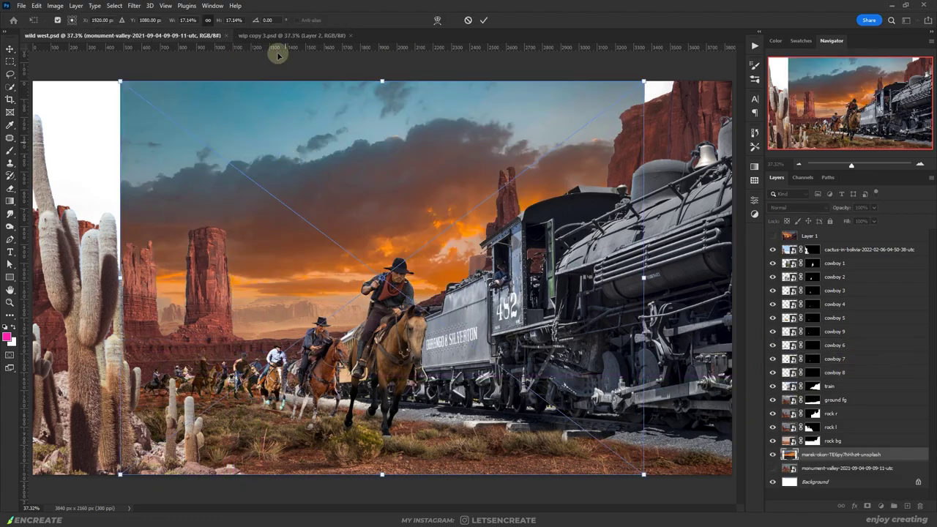
{"action": "right_click", "coordinate": [409, 179]}
{"action": "left_click", "coordinate": [431, 356]}
{"action": "left_click_drag", "start_coordinate": [421, 245], "coordinate": [334, 244]}
{"action": "left_click_drag", "start_coordinate": [559, 277], "coordinate": [644, 277]}
{"action": "key", "text": "Return"}
{"action": "left_click", "coordinate": [770, 442]}
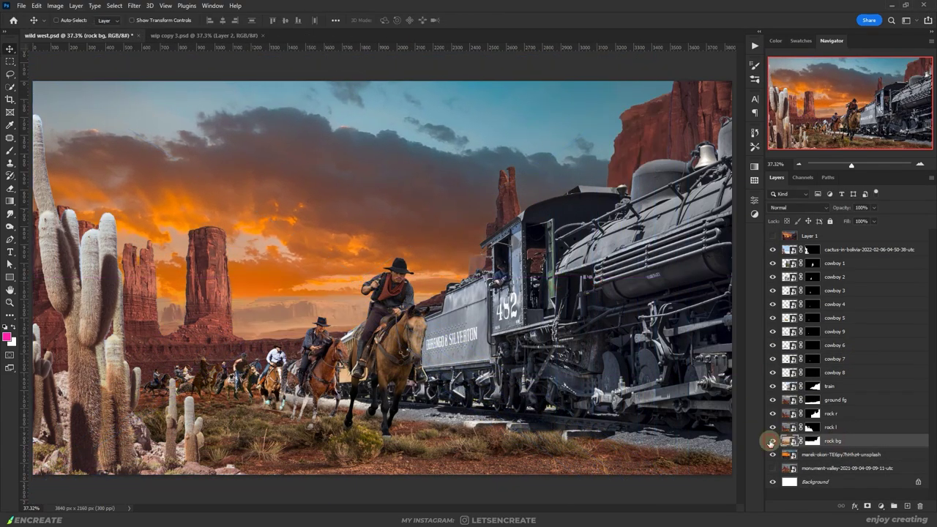
Step: Paint the rock bg mask with a 175 brush to reveal the setting sun
{"action": "left_click", "coordinate": [811, 440]}
{"action": "key", "text": "b"}
{"action": "left_click", "coordinate": [11, 326]}
{"action": "key", "text": "]"}
{"action": "key", "text": "]"}
{"action": "key", "text": "]"}
{"action": "key", "text": "]"}
{"action": "key", "text": "]"}
{"action": "key", "text": "]"}
{"action": "key", "text": "]"}
{"action": "key", "text": "]"}
{"action": "key", "text": "]"}
{"action": "left_click_drag", "start_coordinate": [258, 322], "coordinate": [290, 301]}
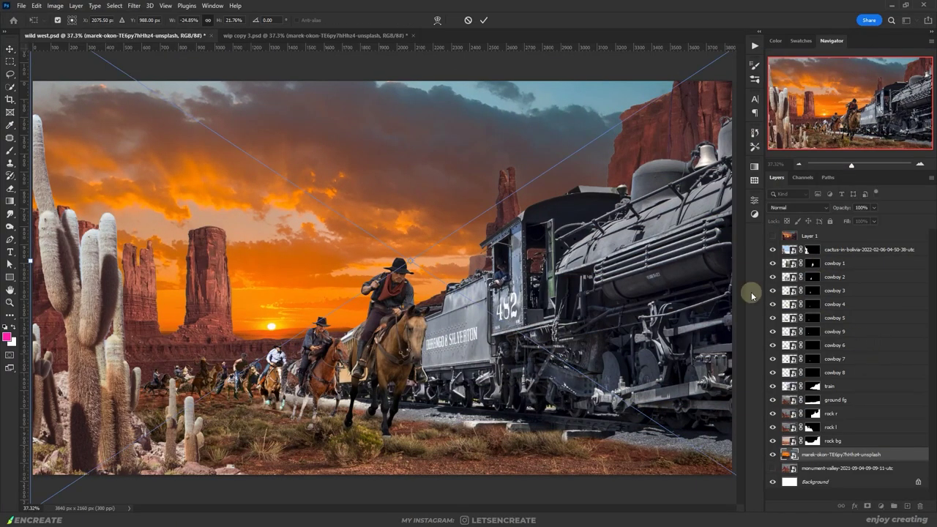
Step: Stretch the sunset sky taller and nudge it up slightly
{"action": "left_click_drag", "start_coordinate": [407, 485], "coordinate": [407, 496]}
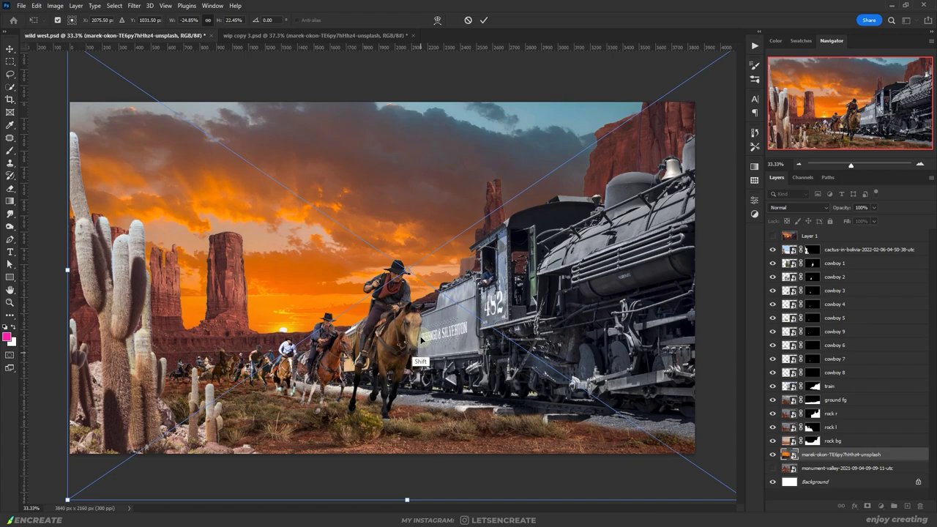
{"action": "left_click_drag", "start_coordinate": [414, 338], "coordinate": [412, 328]}
{"action": "key", "text": "Return"}
Step: Refine the rock l layer mask with a soft brush, painting white to restore rock
{"action": "left_click", "coordinate": [877, 426]}
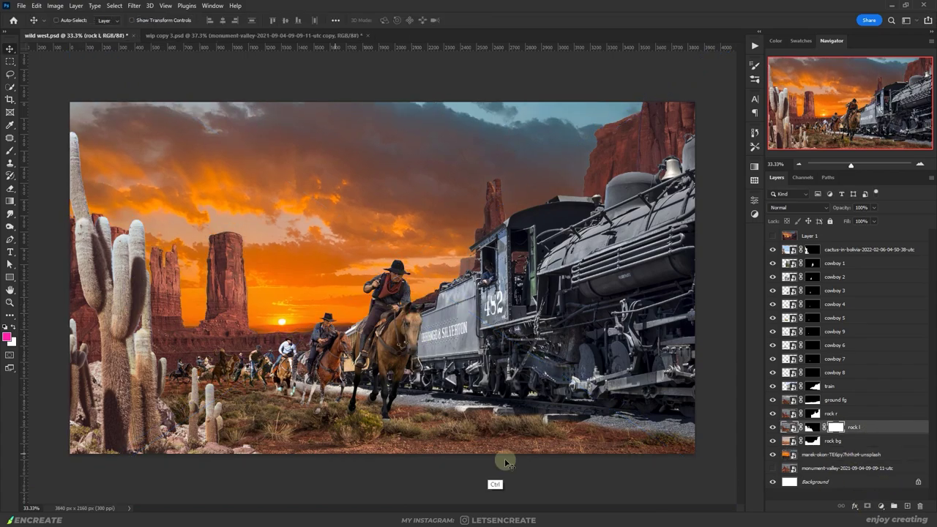
{"action": "key", "text": "ctrl+backslash"}
{"action": "key", "text": "b"}
{"action": "key", "text": "d"}
{"action": "right_click", "coordinate": [125, 278]}
{"action": "key", "text": "Escape"}
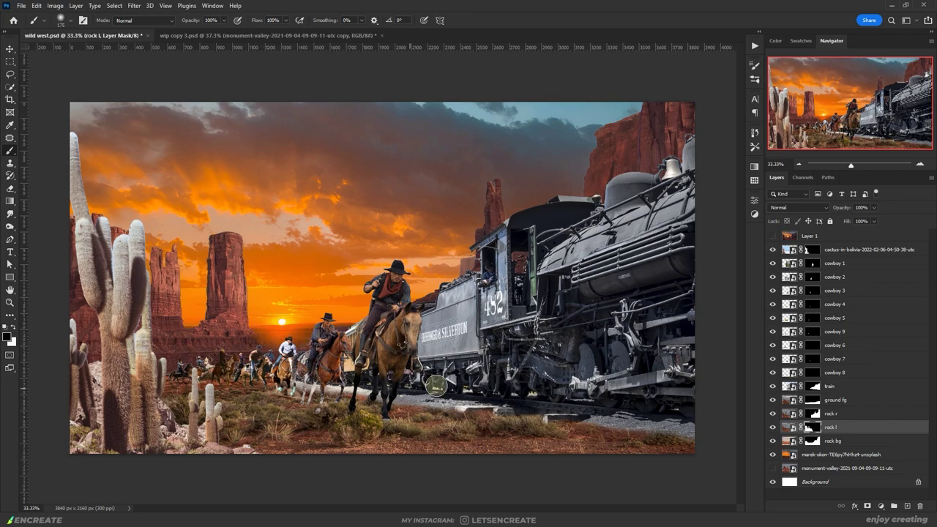
{"action": "key", "text": "x"}
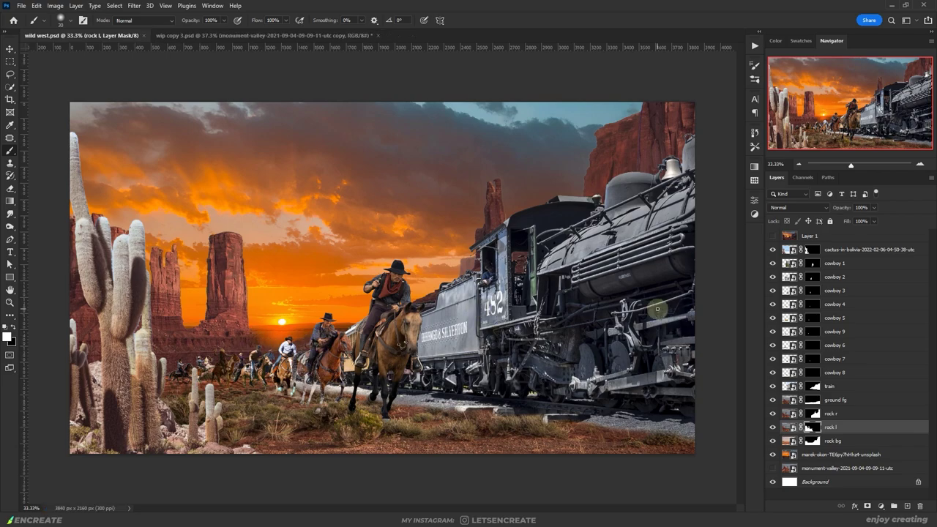
Step: Move the ground fg layer 79 px lower
{"action": "left_click", "coordinate": [840, 400]}
{"action": "left_click", "coordinate": [772, 400]}
{"action": "left_click", "coordinate": [772, 399]}
{"action": "key", "text": "v"}
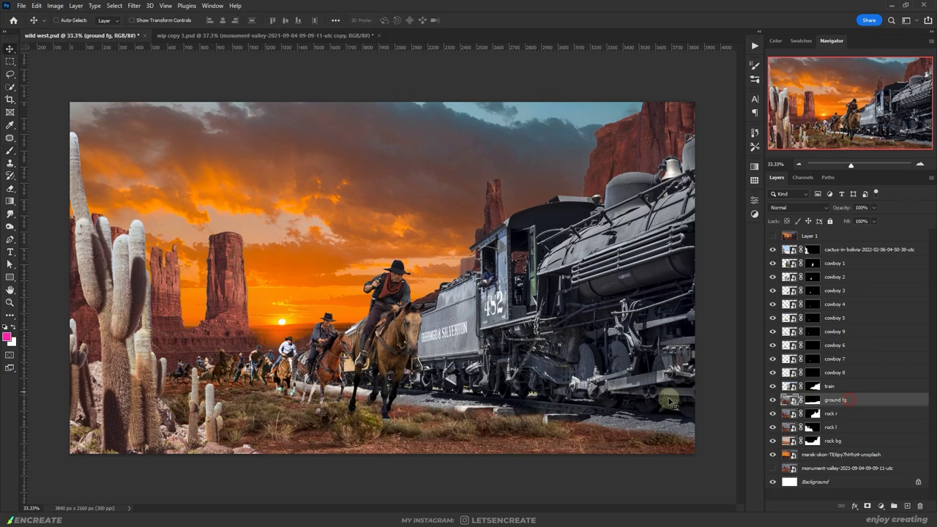
{"action": "left_click_drag", "start_coordinate": [474, 425], "coordinate": [741, 424]}
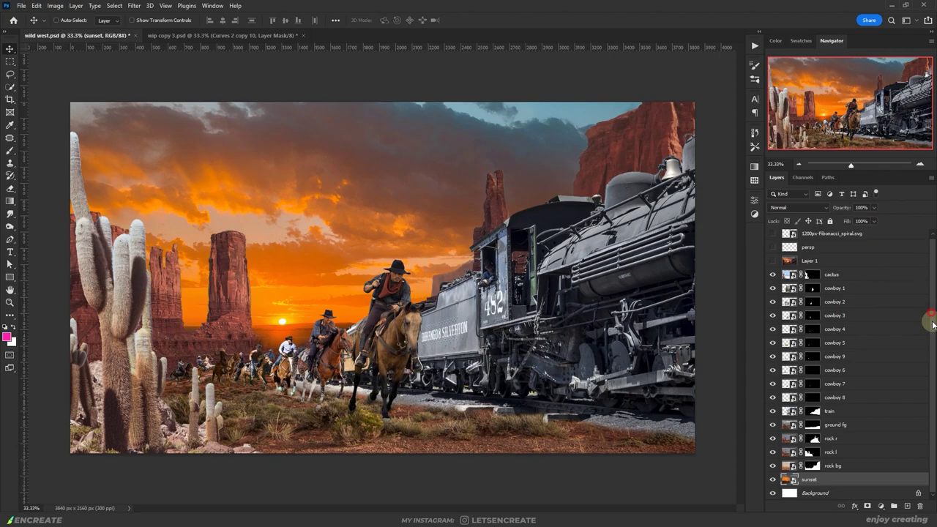
Step: Add Selective Color (less yellow, deeper blacks) and Curves (raised black point, lower midtones) to the sunset sky
{"action": "left_click", "coordinate": [840, 468]}
{"action": "left_click", "coordinate": [880, 505]}
{"action": "left_click", "coordinate": [875, 498]}
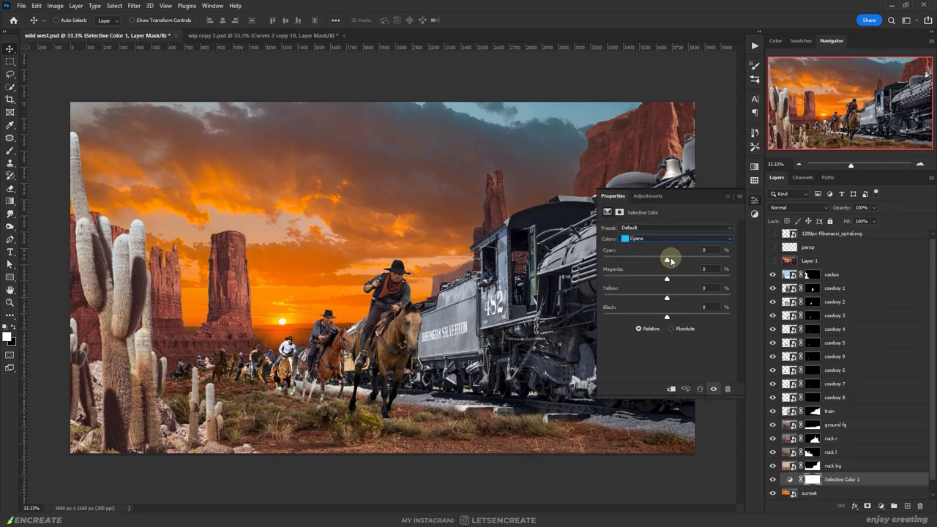
{"action": "left_click_drag", "start_coordinate": [666, 298], "coordinate": [701, 314]}
{"action": "key", "text": "Down"}
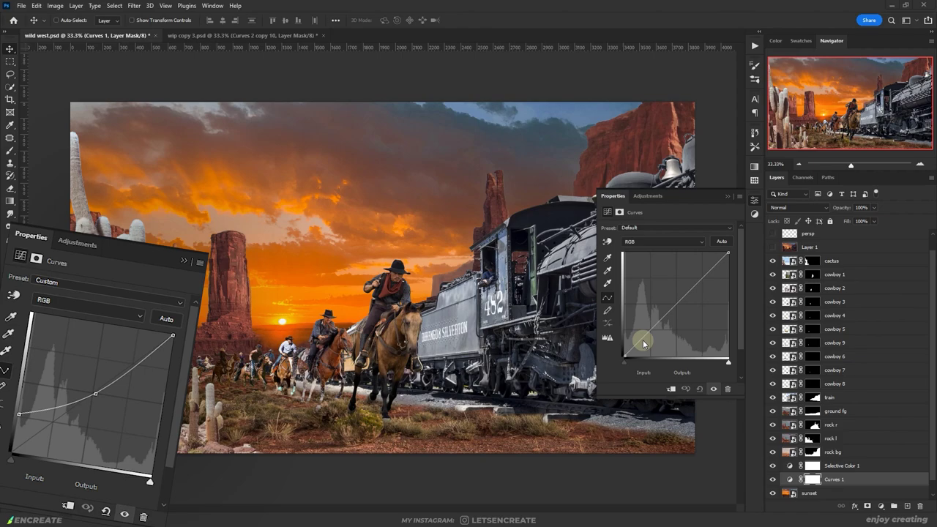
{"action": "left_click_drag", "start_coordinate": [624, 357], "coordinate": [623, 327]}
{"action": "left_click_drag", "start_coordinate": [677, 290], "coordinate": [677, 305]}
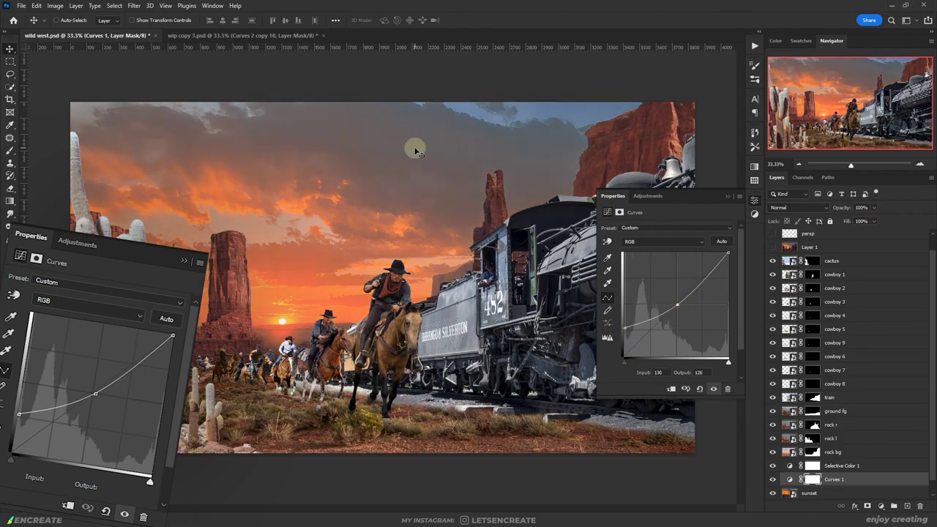
Step: Clip Curves 1 to the sky, then darken the back rocks with a new Curves layer
{"action": "left_click", "coordinate": [727, 196]}
{"action": "left_click", "coordinate": [790, 458], "text": "alt"}
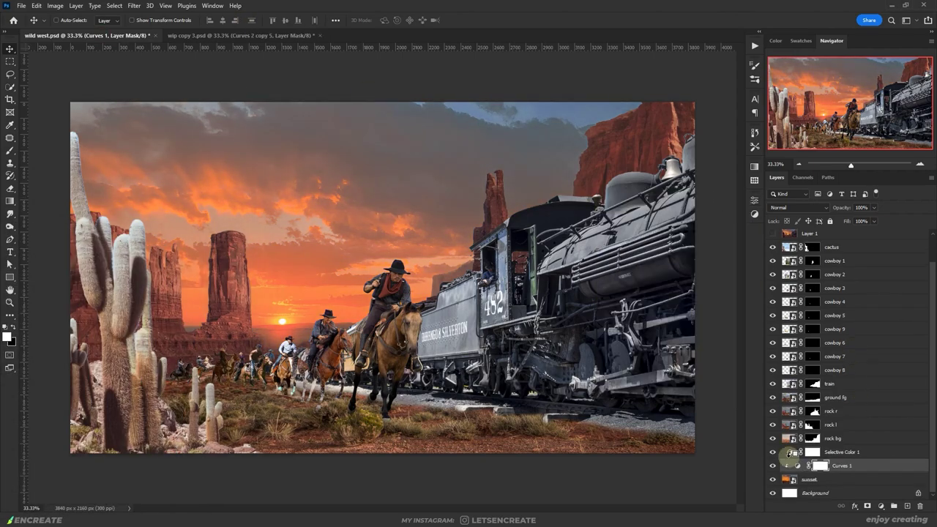
{"action": "left_click", "coordinate": [834, 437]}
{"action": "left_click", "coordinate": [880, 506]}
{"action": "left_click", "coordinate": [878, 381]}
{"action": "left_click_drag", "start_coordinate": [728, 254], "coordinate": [738, 306]}
{"action": "left_click_drag", "start_coordinate": [627, 328], "coordinate": [625, 335]}
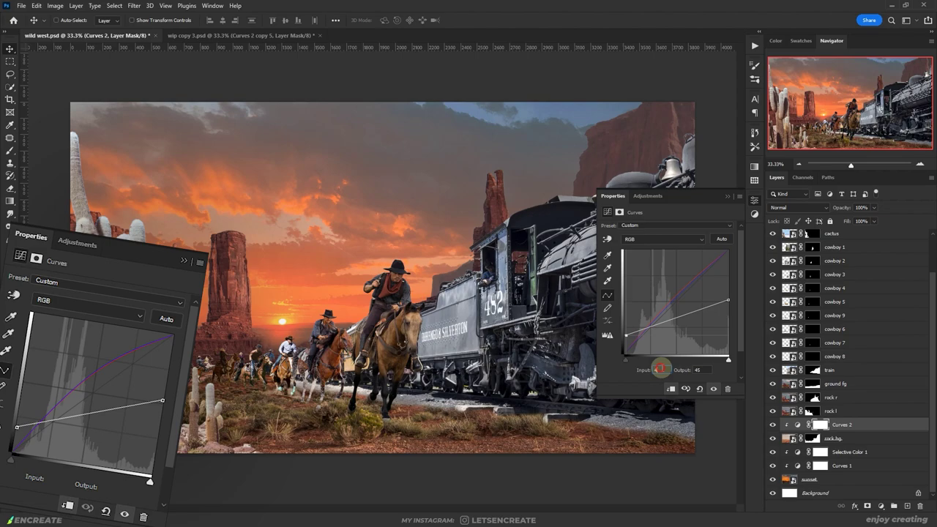
{"action": "left_click", "coordinate": [663, 239]}
{"action": "left_click", "coordinate": [644, 266]}
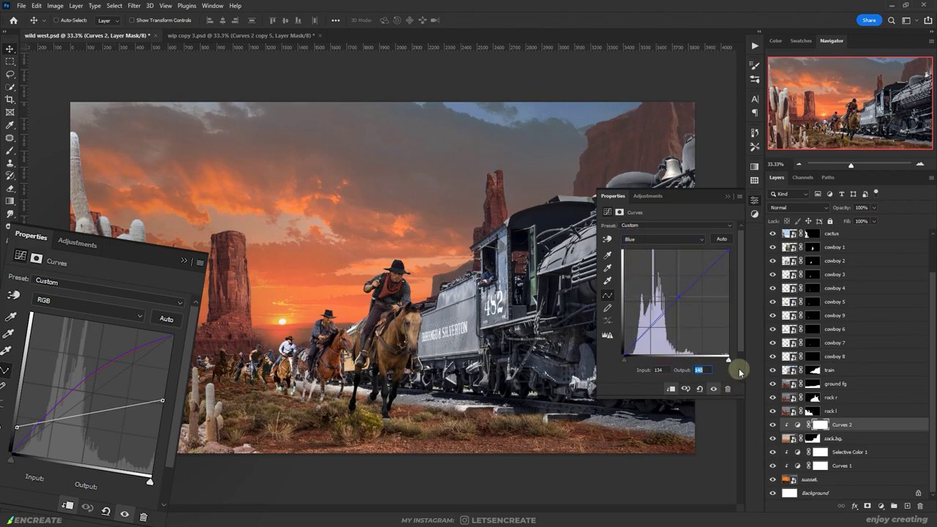
Step: Clip a brown Color Fill sampled from the rocks to rock l at 24% opacity
{"action": "left_click", "coordinate": [881, 505]}
{"action": "left_click", "coordinate": [833, 330]}
{"action": "left_click", "coordinate": [387, 142]}
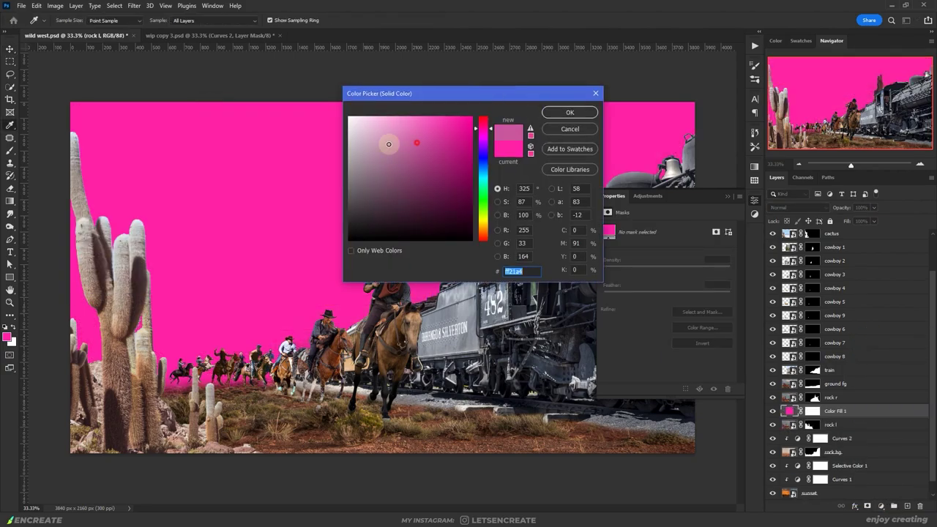
{"action": "left_click", "coordinate": [561, 111]}
{"action": "key", "text": "ctrl+alt+g"}
{"action": "double_click", "coordinate": [798, 412]}
{"action": "left_click", "coordinate": [267, 333]}
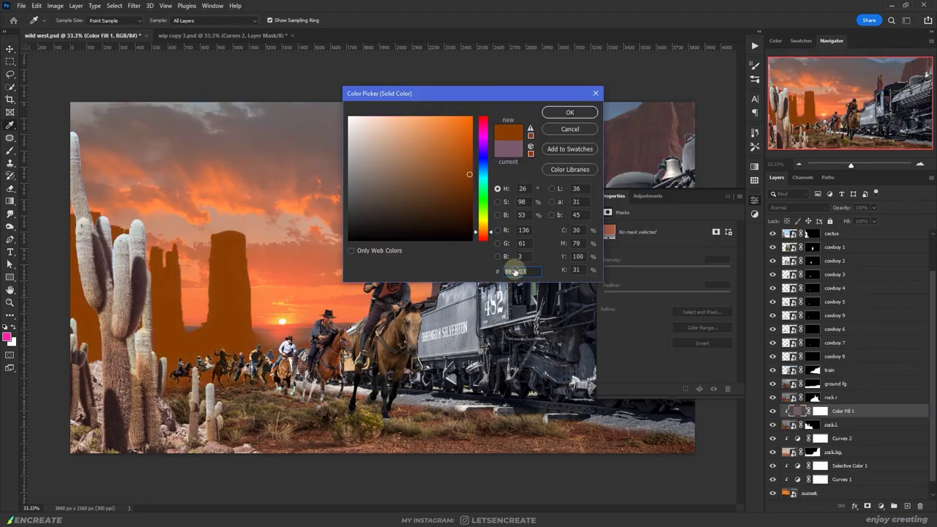
{"action": "key", "text": "Return"}
{"action": "key", "text": "v"}
{"action": "key", "text": "2"}
{"action": "key", "text": "4"}
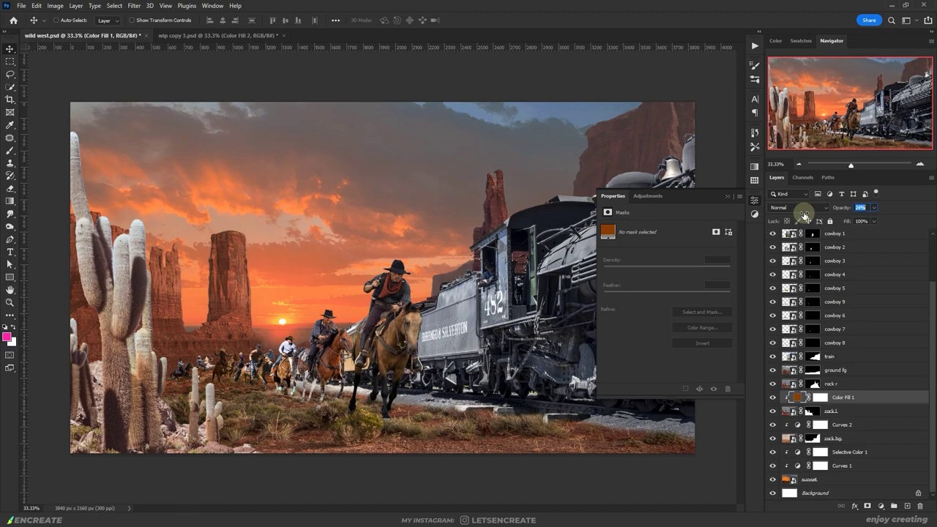
Step: Clip a Curves layer to the left rocks, flattening their contrast and lifting the red curve
{"action": "left_click", "coordinate": [880, 506]}
{"action": "left_click", "coordinate": [834, 400]}
{"action": "key", "text": "ctrl+alt+g"}
{"action": "left_click_drag", "start_coordinate": [623, 356], "coordinate": [610, 335]}
{"action": "left_click_drag", "start_coordinate": [728, 254], "coordinate": [732, 310]}
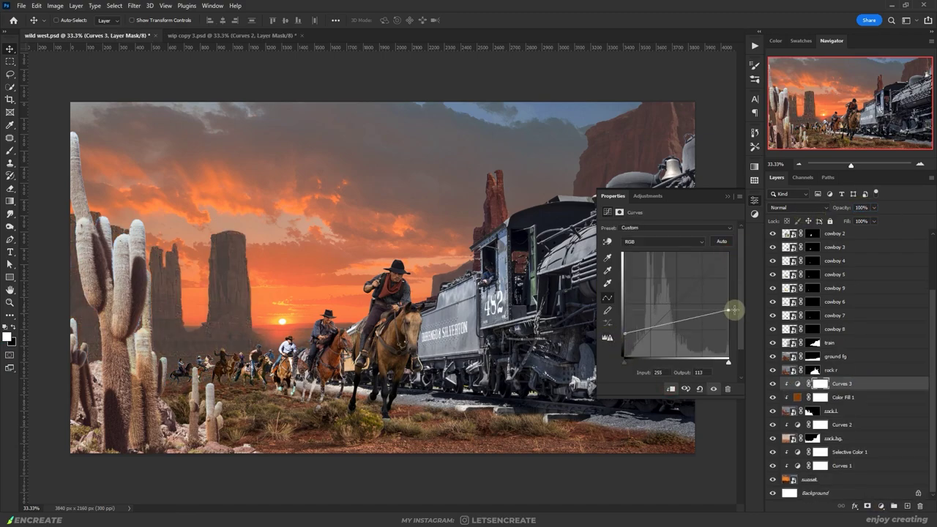
{"action": "key", "text": "alt+3"}
{"action": "left_click_drag", "start_coordinate": [664, 316], "coordinate": [663, 289]}
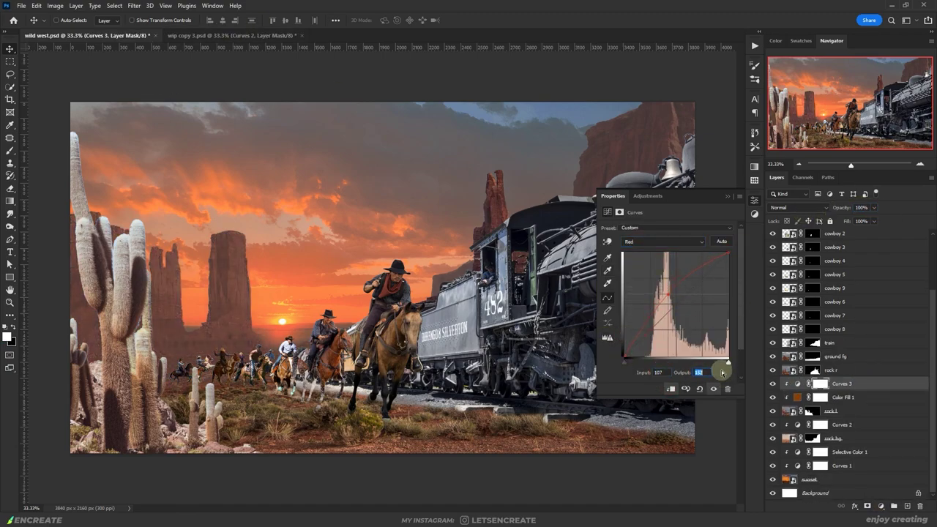
{"action": "left_click", "coordinate": [662, 241]}
{"action": "left_click", "coordinate": [648, 255]}
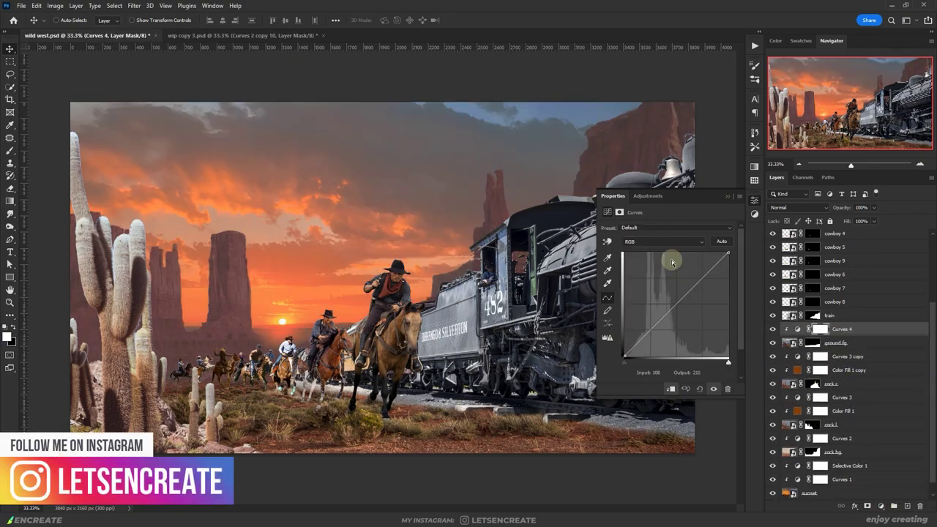
Step: Raise the blue curve's midpoint and darken the train with its clipped fill and curve
{"action": "left_click_drag", "start_coordinate": [671, 260], "coordinate": [624, 355]}
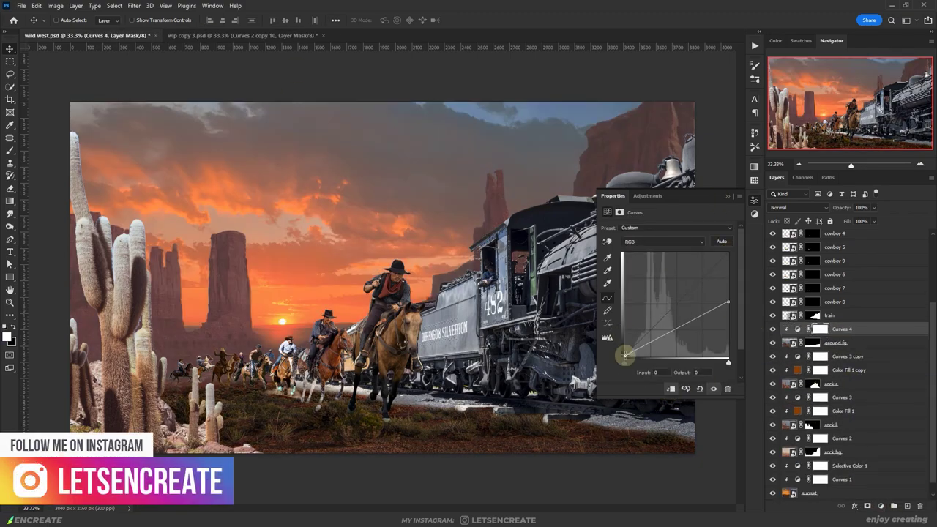
{"action": "key", "text": "alt+5"}
{"action": "left_click_drag", "start_coordinate": [664, 318], "coordinate": [663, 300]}
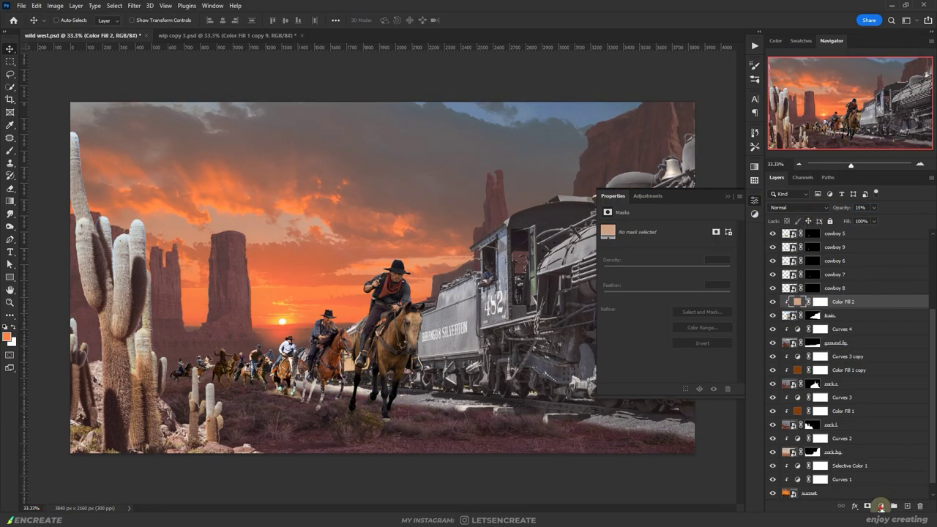
{"action": "left_click", "coordinate": [623, 356]}
{"action": "left_click_drag", "start_coordinate": [624, 356], "coordinate": [673, 335]}
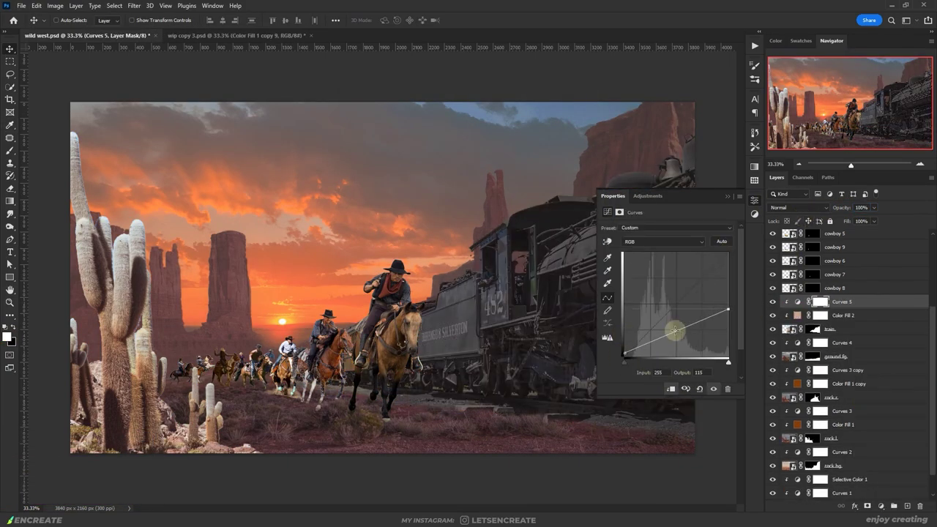
{"action": "key", "text": "alt+5"}
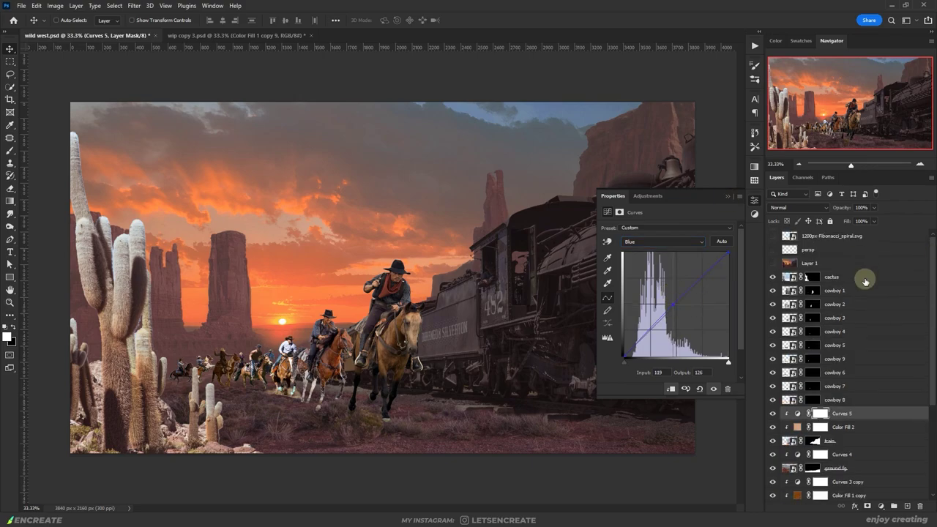
Step: Add a Curves for cowboy 8, then copy the fill and a darker curve onto cowboy 7
{"action": "left_click", "coordinate": [554, 113]}
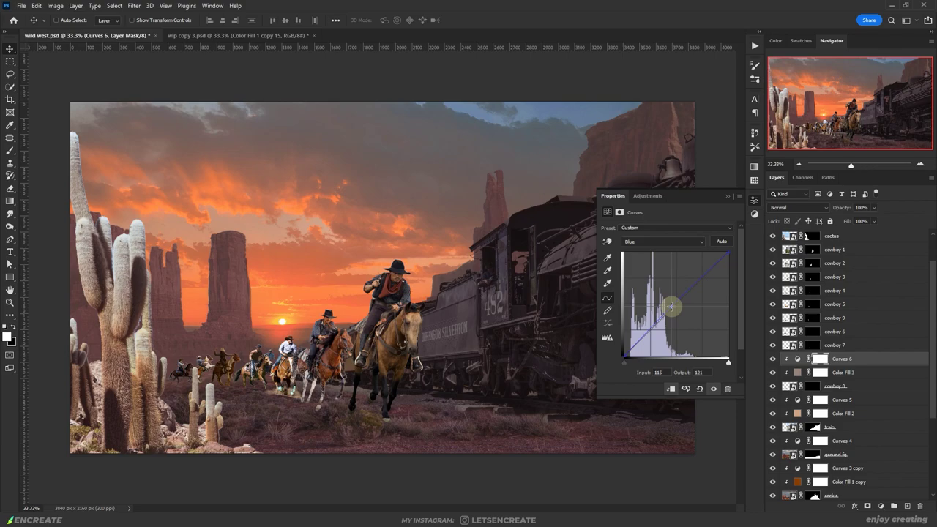
{"action": "left_click_drag", "start_coordinate": [868, 356], "coordinate": [857, 338]}
{"action": "left_click_drag", "start_coordinate": [689, 291], "coordinate": [689, 330]}
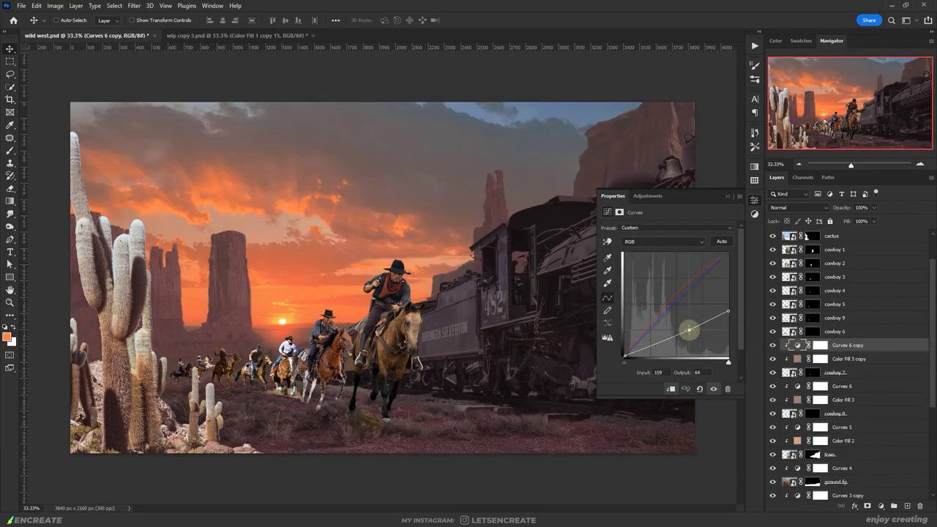
Step: Give cowboy 6 a muted brown fill and a darker curve with the blue channel raised
{"action": "right_click", "coordinate": [867, 326]}
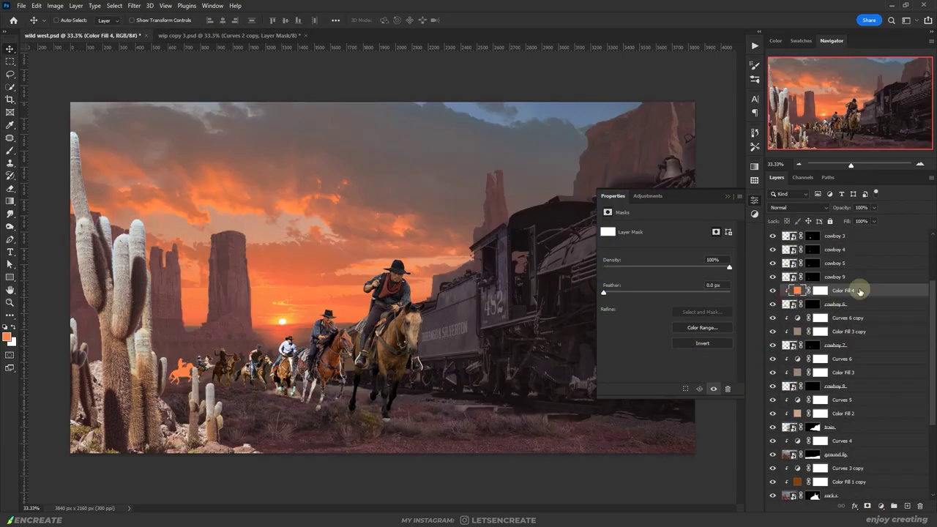
{"action": "double_click", "coordinate": [797, 291]}
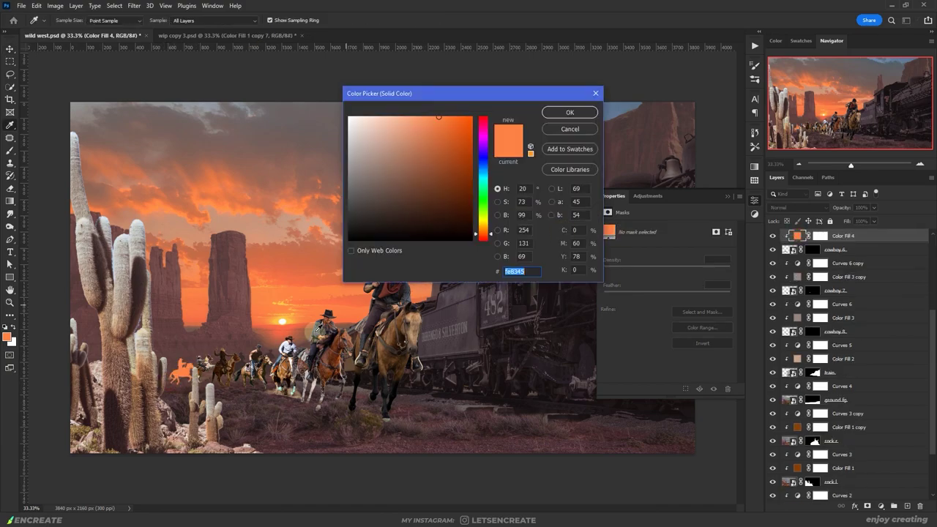
{"action": "left_click", "coordinate": [185, 371]}
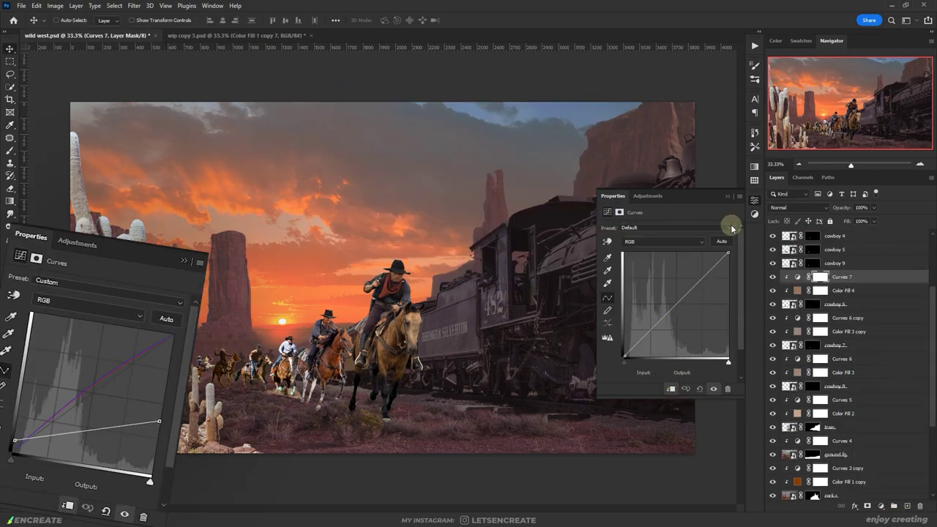
{"action": "left_click_drag", "start_coordinate": [728, 254], "coordinate": [737, 319]}
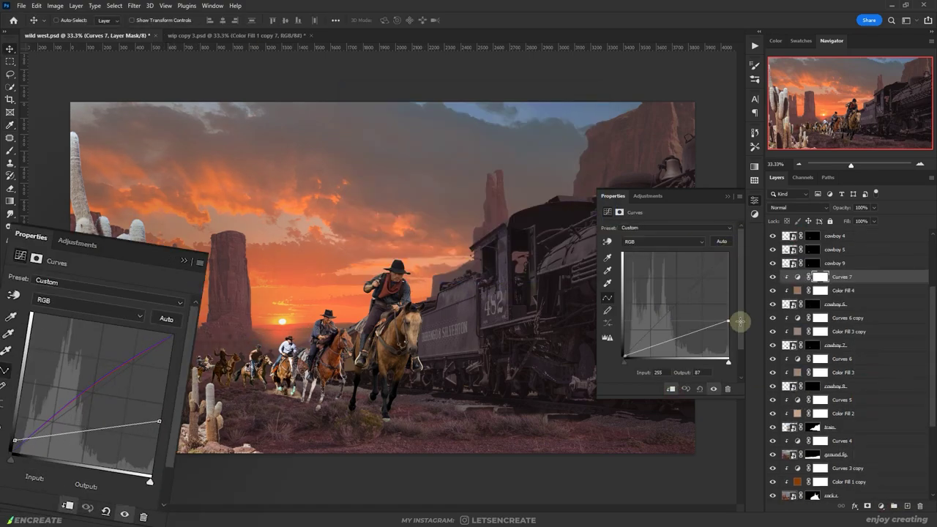
{"action": "left_click", "coordinate": [636, 241]}
{"action": "left_click", "coordinate": [628, 271]}
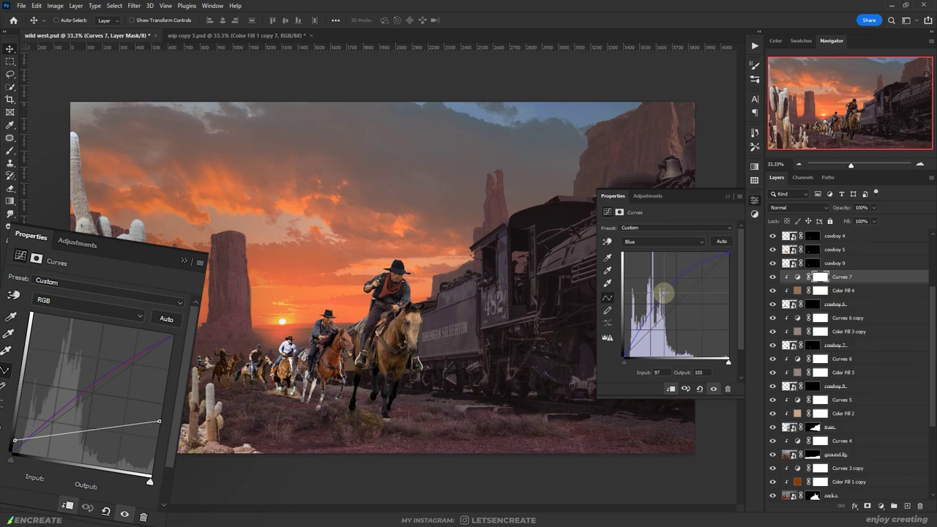
{"action": "left_click_drag", "start_coordinate": [662, 293], "coordinate": [662, 232]}
Step: Revisit Color Fill 4 and lower the Curves 7 white point to darken further
{"action": "scroll", "coordinate": [842, 366], "scroll_direction": "down", "scroll_amount": 3}
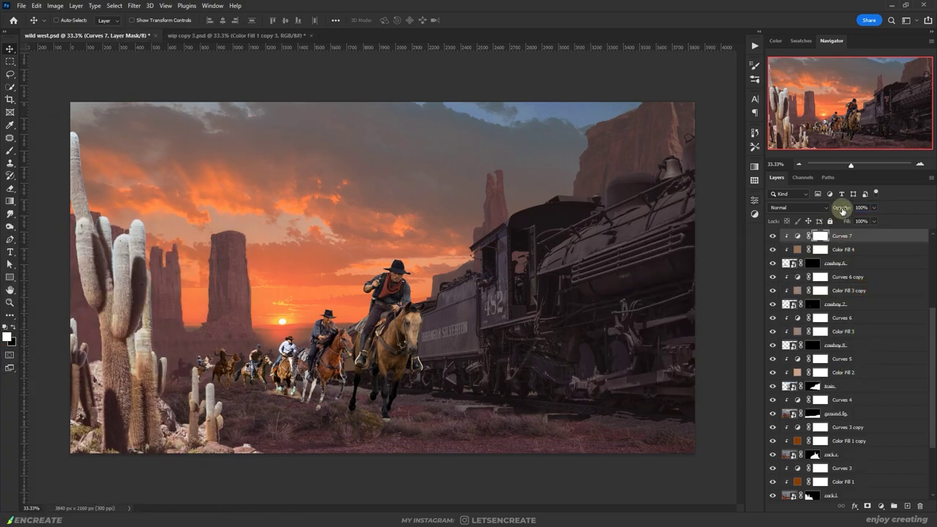
{"action": "key", "text": "alt+bracketleft"}
{"action": "scroll", "coordinate": [845, 352], "scroll_direction": "up", "scroll_amount": 3}
{"action": "double_click", "coordinate": [797, 330]}
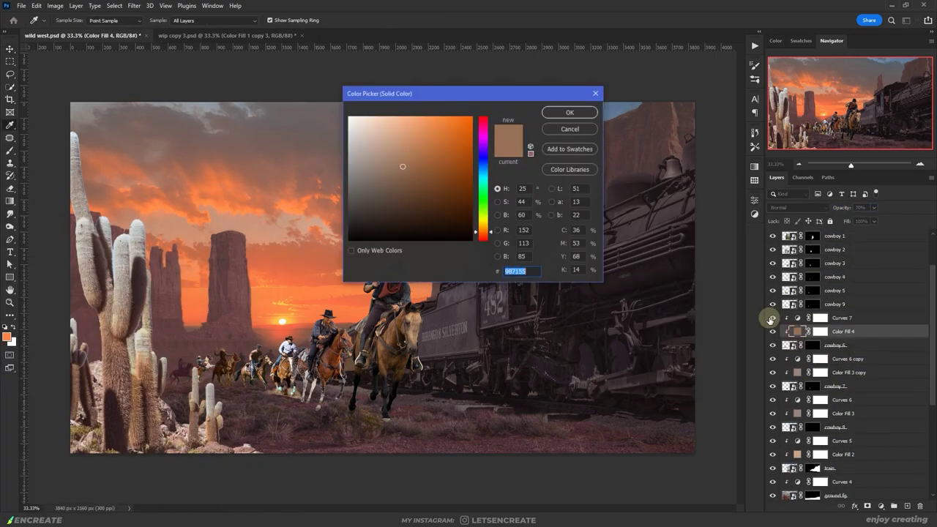
{"action": "left_click", "coordinate": [561, 130]}
{"action": "double_click", "coordinate": [797, 318]}
{"action": "left_click_drag", "start_coordinate": [672, 308], "coordinate": [672, 292]}
{"action": "key", "text": "alt+2"}
{"action": "left_click_drag", "start_coordinate": [728, 254], "coordinate": [728, 313]}
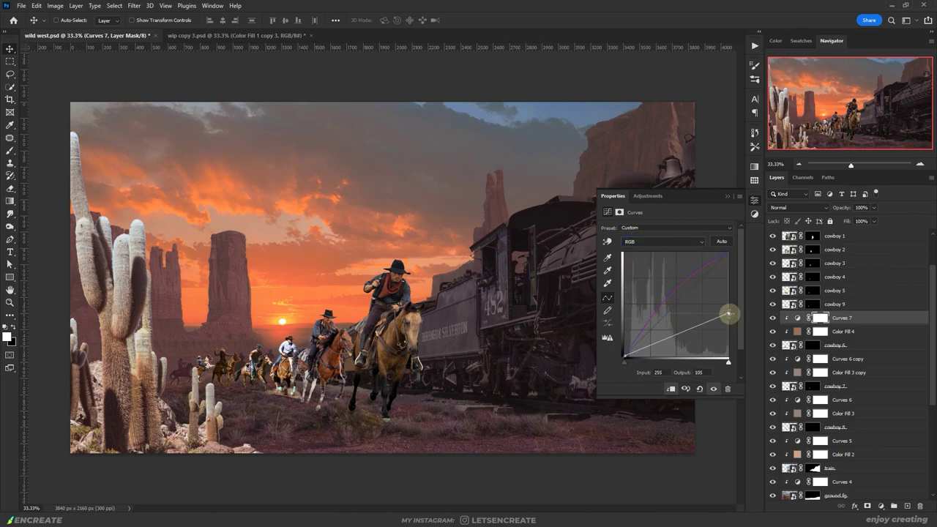
Step: Adjust the fill colour and copy the fill and curves onto cowboys 5 and 4
{"action": "double_click", "coordinate": [797, 330]}
{"action": "left_click", "coordinate": [387, 163]}
{"action": "left_click", "coordinate": [561, 111]}
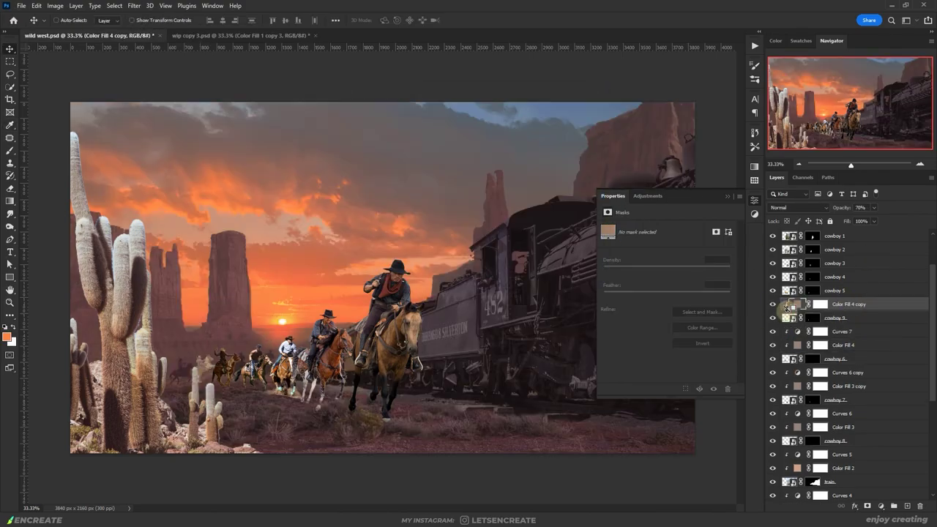
{"action": "mouse_move", "coordinate": [849, 317]}
{"action": "left_mouse_down"}
{"action": "mouse_move", "coordinate": [865, 309]}
{"action": "mouse_move", "coordinate": [859, 318]}
{"action": "mouse_move", "coordinate": [852, 300]}
{"action": "mouse_move", "coordinate": [840, 306]}
{"action": "left_mouse_up"}
{"action": "left_click_drag", "start_coordinate": [625, 356], "coordinate": [584, 342]}
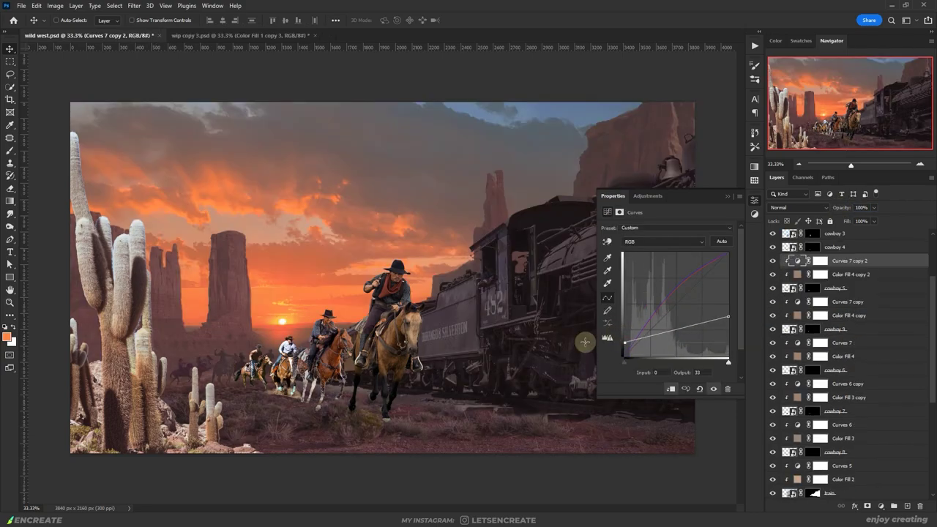
{"action": "left_click_drag", "start_coordinate": [856, 274], "coordinate": [876, 297]}
{"action": "double_click", "coordinate": [853, 328]}
{"action": "left_click_drag", "start_coordinate": [880, 330], "coordinate": [853, 308]}
{"action": "left_click", "coordinate": [849, 315]}
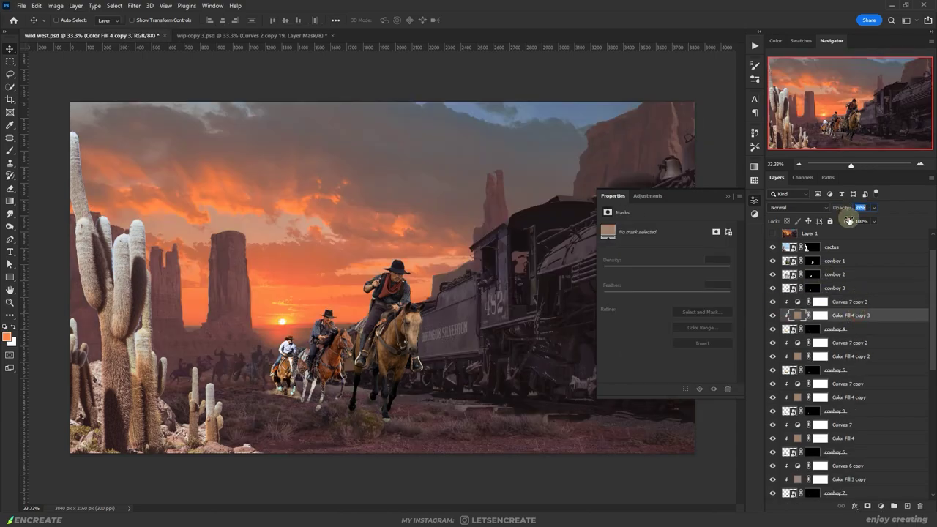
Step: Adjust the Red channel of cowboy 4's copied curve
{"action": "left_click", "coordinate": [849, 301]}
{"action": "left_click", "coordinate": [663, 241]}
{"action": "left_click", "coordinate": [645, 254]}
{"action": "left_click", "coordinate": [677, 300]}
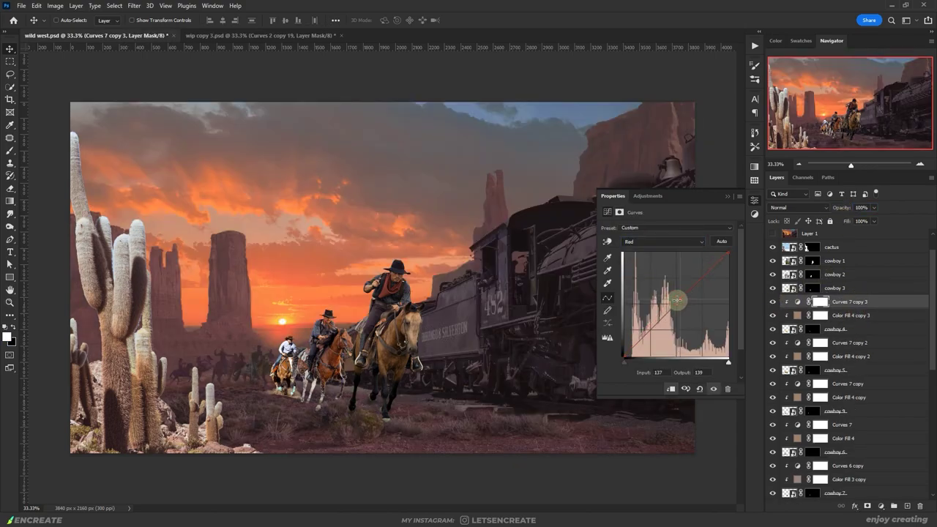
{"action": "key", "text": "alt+2"}
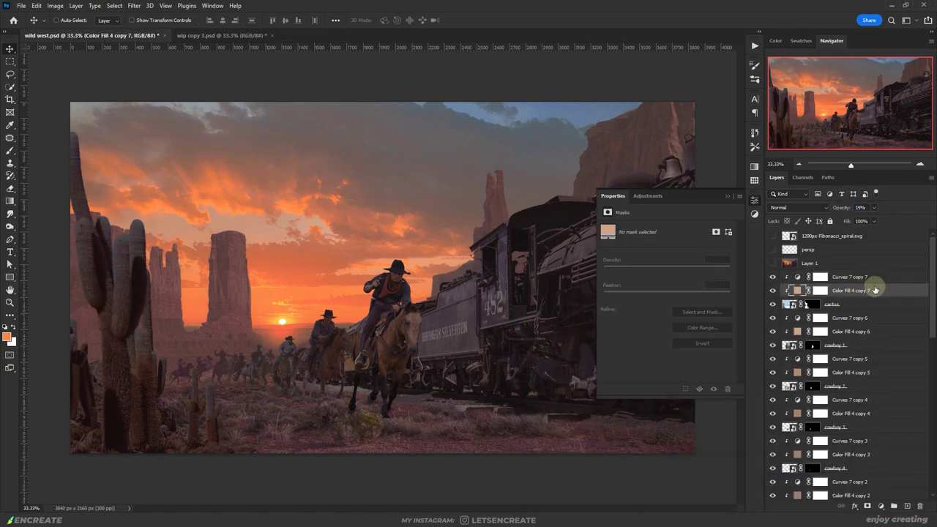
Step: Add a Color Lookup in Color blend mode loading 3Strip.look
{"action": "left_click", "coordinate": [871, 278]}
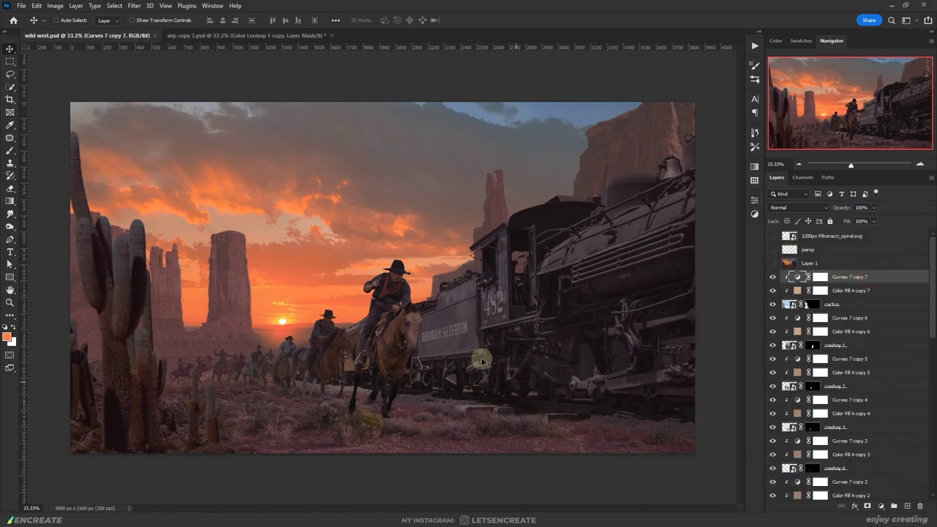
{"action": "left_click", "coordinate": [878, 506]}
{"action": "left_click", "coordinate": [874, 453]}
{"action": "left_click", "coordinate": [798, 207]}
{"action": "left_click", "coordinate": [797, 429]}
{"action": "left_click", "coordinate": [659, 230]}
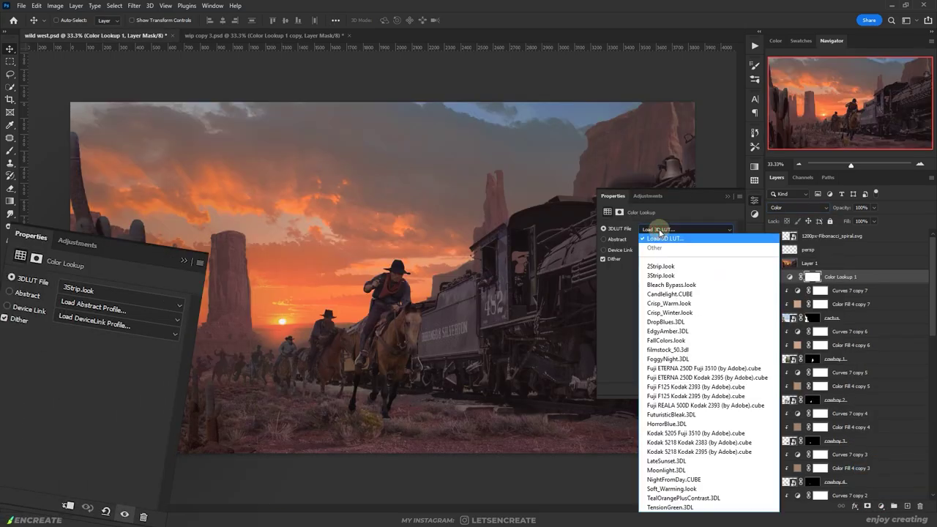
{"action": "left_click", "coordinate": [660, 275]}
Step: Add a second Color Lookup in Color mode with filmstock_50.3dl and compare against the first
{"action": "left_click", "coordinate": [879, 506]}
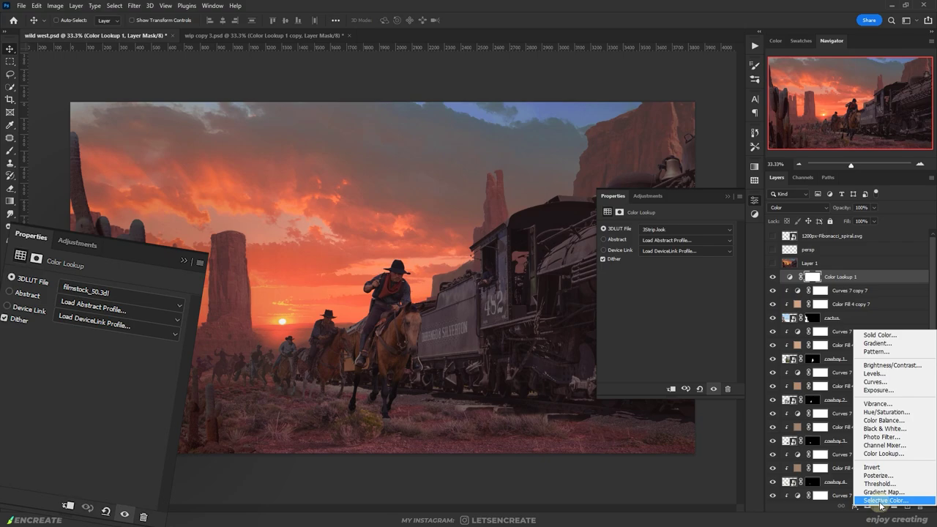
{"action": "left_click", "coordinate": [884, 454]}
{"action": "left_click", "coordinate": [797, 207]}
{"action": "left_click", "coordinate": [798, 429]}
{"action": "left_click", "coordinate": [659, 230]}
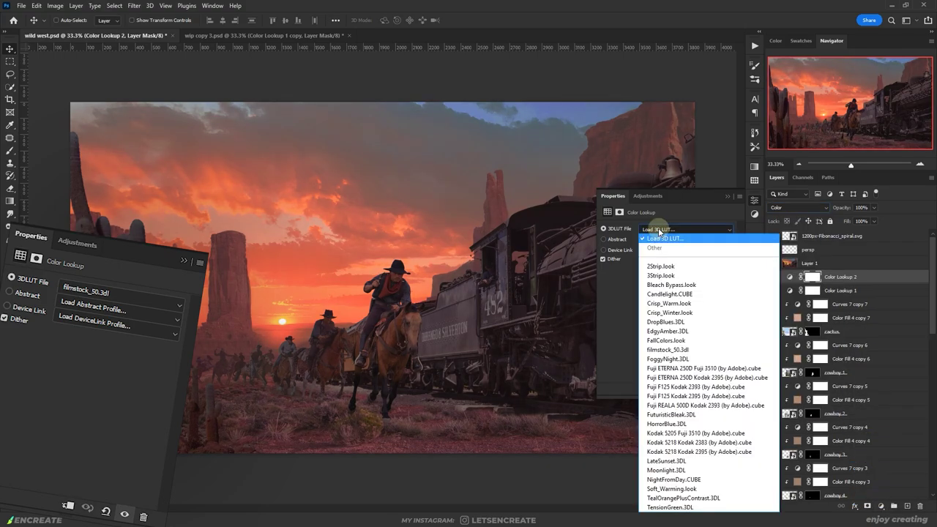
{"action": "left_click", "coordinate": [668, 350]}
{"action": "left_click", "coordinate": [770, 290]}
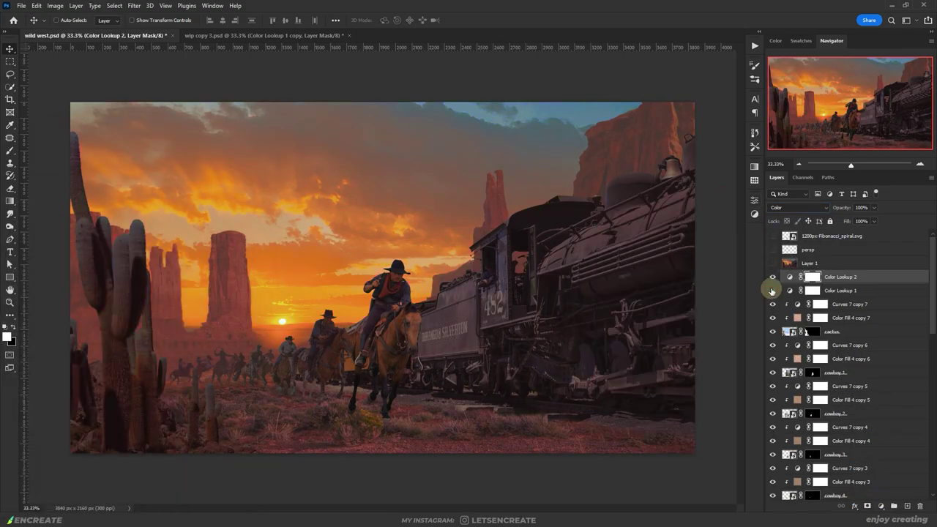
{"action": "key", "text": "ctrl+m"}
Step: Build an S-curve deepening shadows and brightening highlights, then tweak the Red and Blue channels
{"action": "key", "text": "b"}
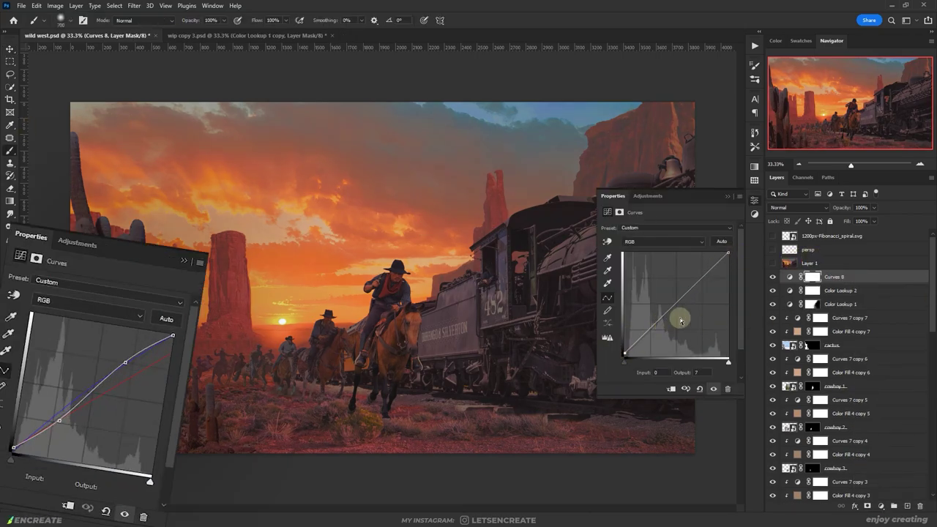
{"action": "left_click_drag", "start_coordinate": [680, 320], "coordinate": [658, 326]}
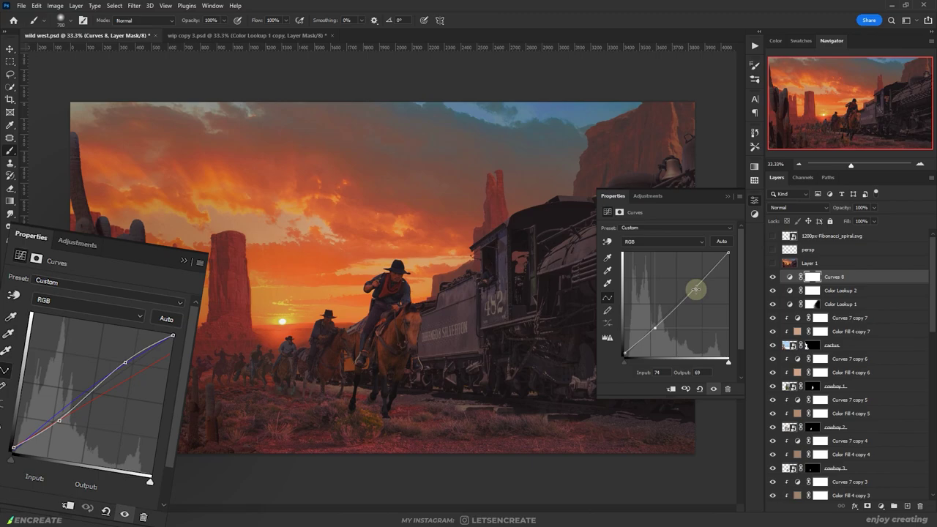
{"action": "left_click_drag", "start_coordinate": [696, 289], "coordinate": [698, 277]}
{"action": "left_click", "coordinate": [665, 243]}
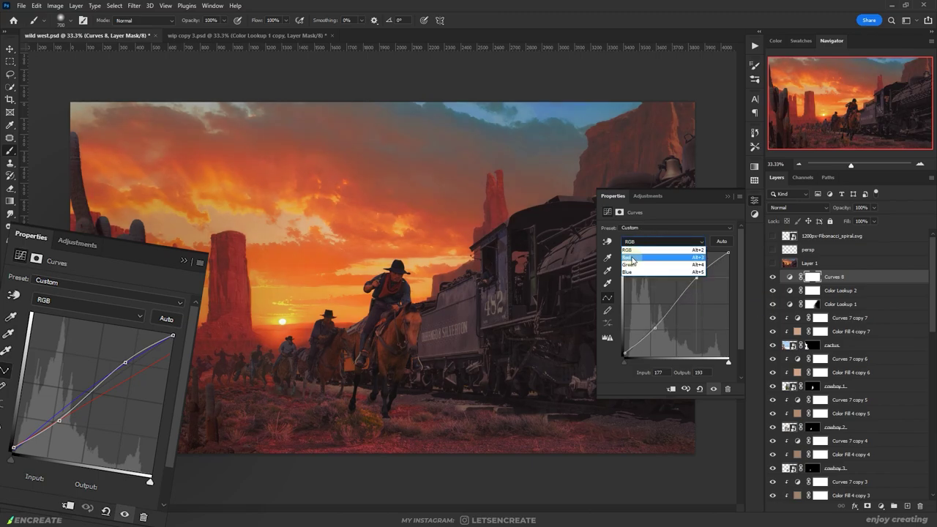
{"action": "left_click", "coordinate": [634, 253]}
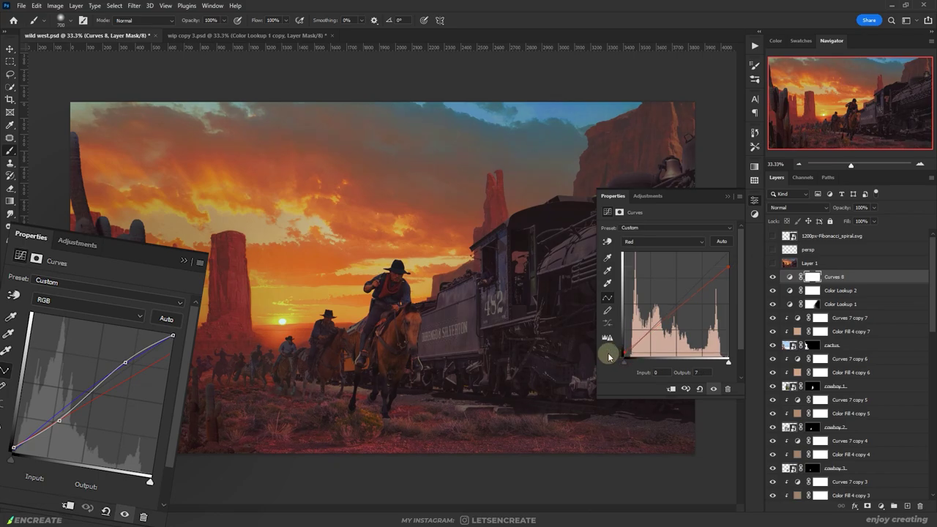
{"action": "left_click", "coordinate": [654, 241]}
{"action": "left_click", "coordinate": [628, 273]}
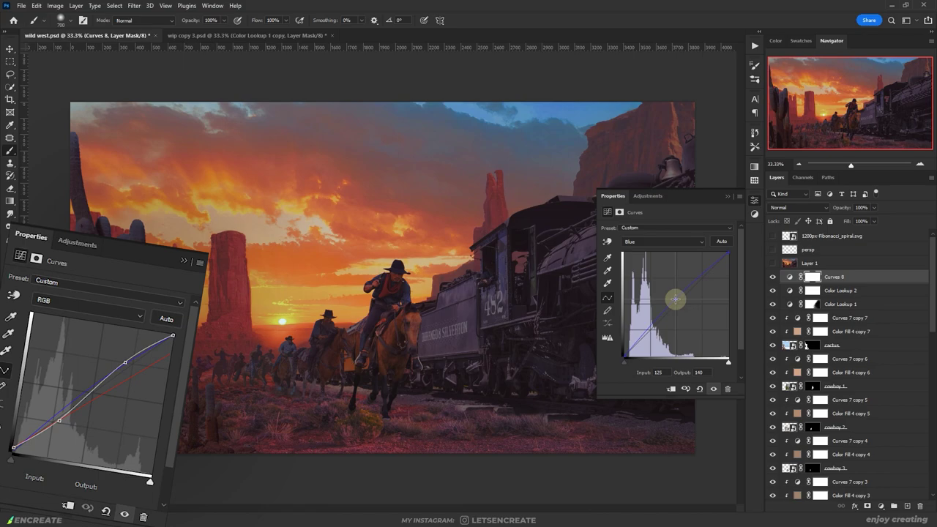
{"action": "key", "text": "alt+2"}
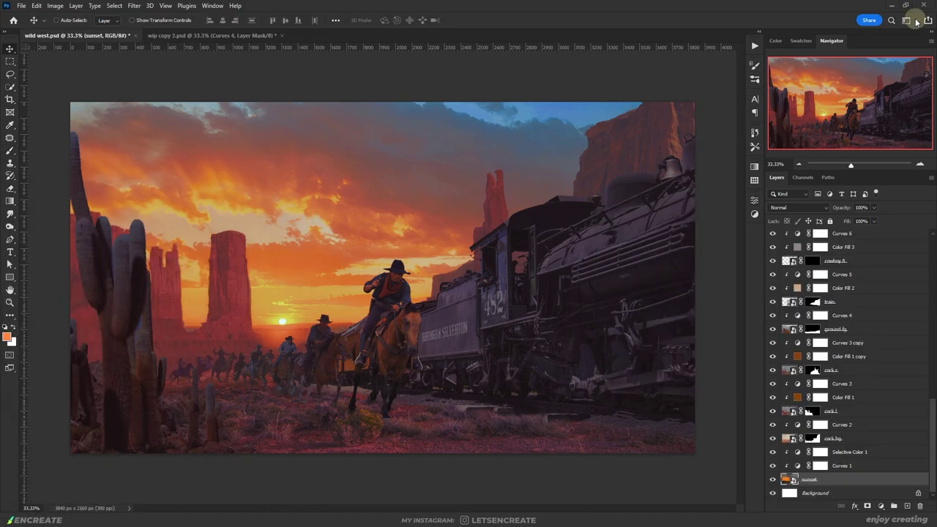
Step: Warp the sunset sky into an arc by pulling its top down, then fit the canvas
{"action": "key", "text": "ctrl+t"}
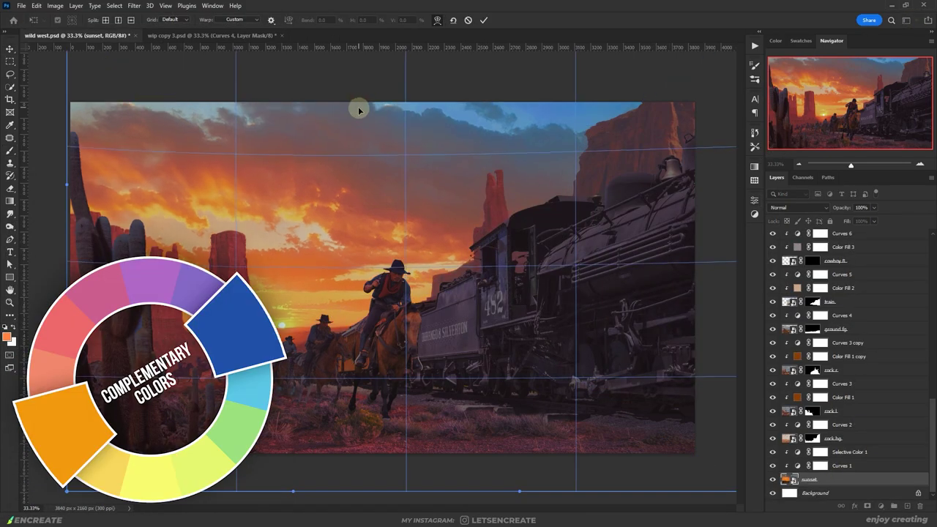
{"action": "left_click_drag", "start_coordinate": [358, 106], "coordinate": [358, 146]}
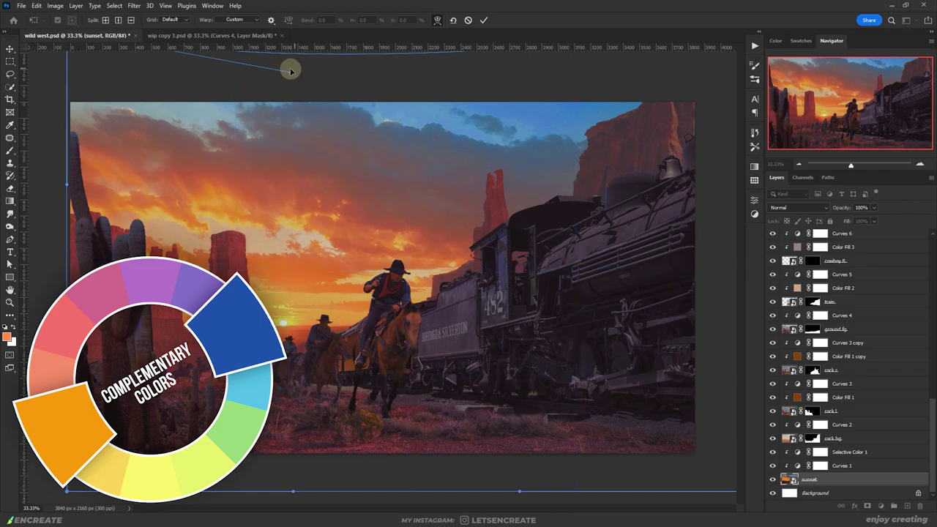
{"action": "left_click_drag", "start_coordinate": [291, 72], "coordinate": [314, 106]}
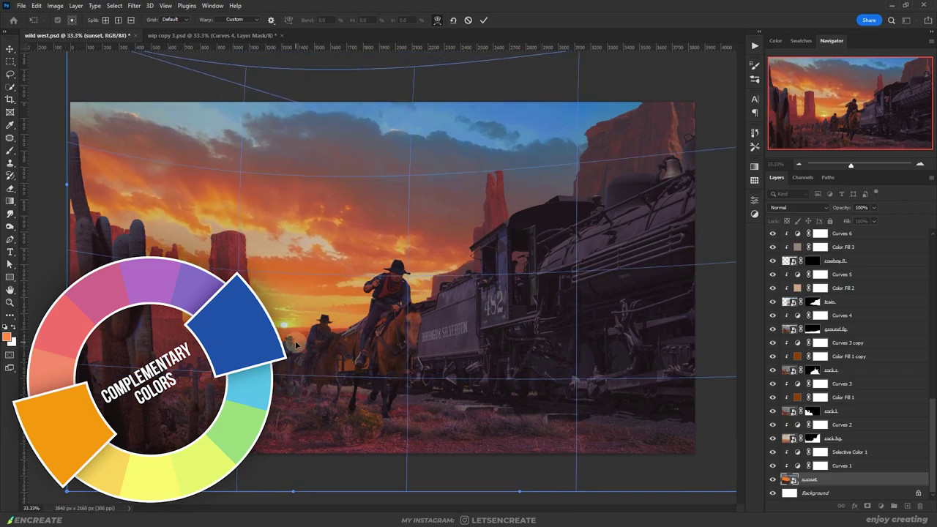
{"action": "key", "text": "ctrl+minus"}
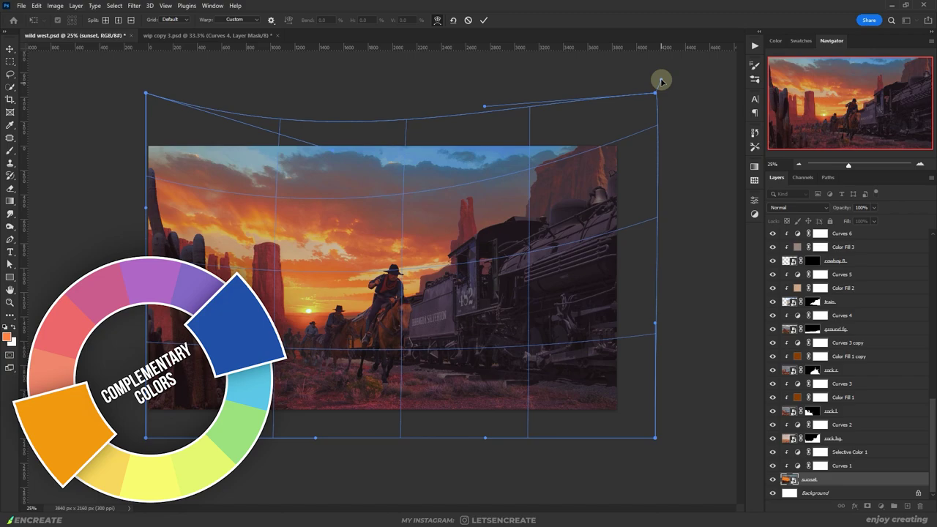
{"action": "left_click", "coordinate": [483, 19]}
{"action": "key", "text": "ctrl+0"}
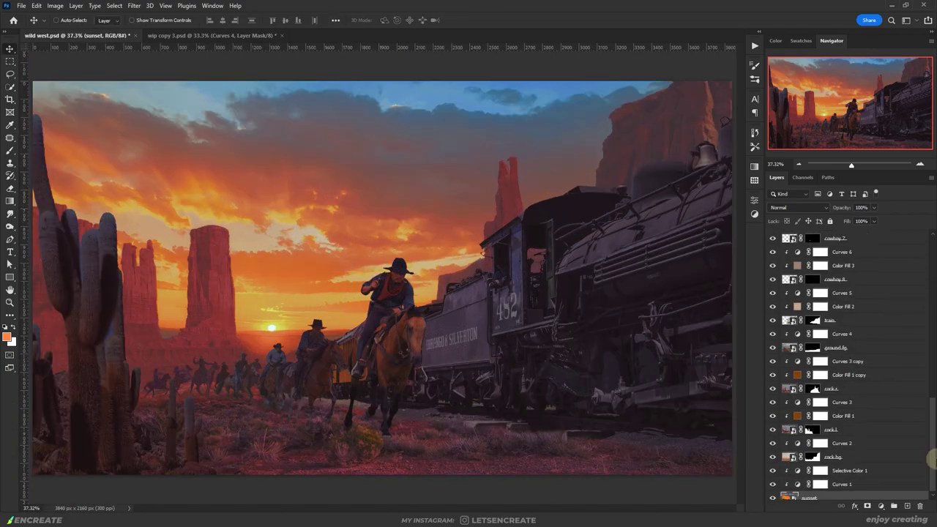
{"action": "left_click", "coordinate": [842, 384]}
Step: Clip a Curves to the rock lowering RGB and red highlights, invert its mask, and copy it
{"action": "left_click", "coordinate": [880, 506]}
{"action": "left_click_drag", "start_coordinate": [728, 256], "coordinate": [669, 247]}
{"action": "key", "text": "alt+3"}
{"action": "left_click_drag", "start_coordinate": [728, 256], "coordinate": [729, 281]}
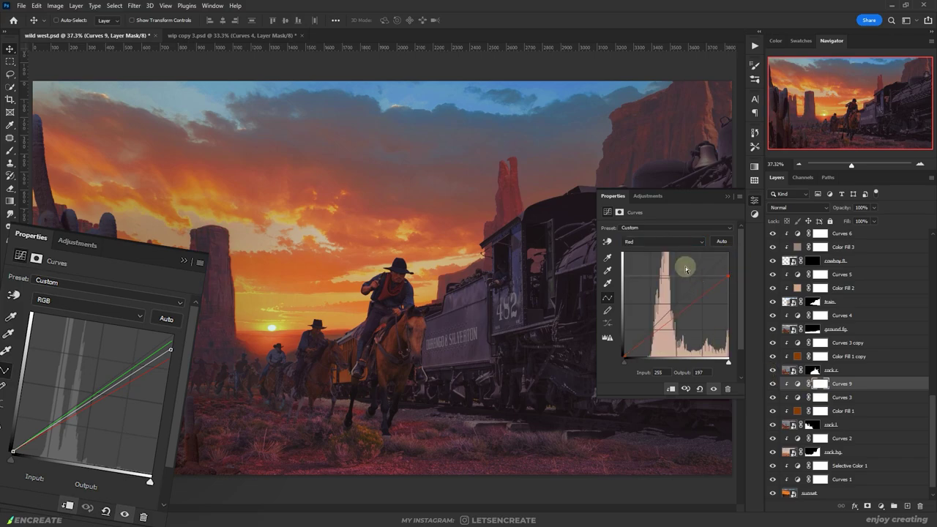
{"action": "key", "text": "ctrl+i"}
{"action": "key", "text": "b"}
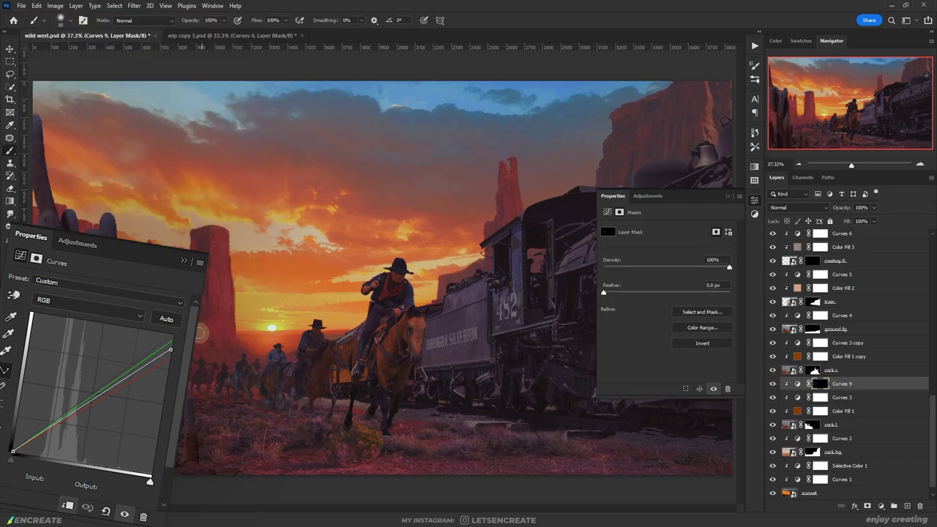
{"action": "scroll", "coordinate": [372, 349], "scroll_direction": "up", "scroll_amount": 1}
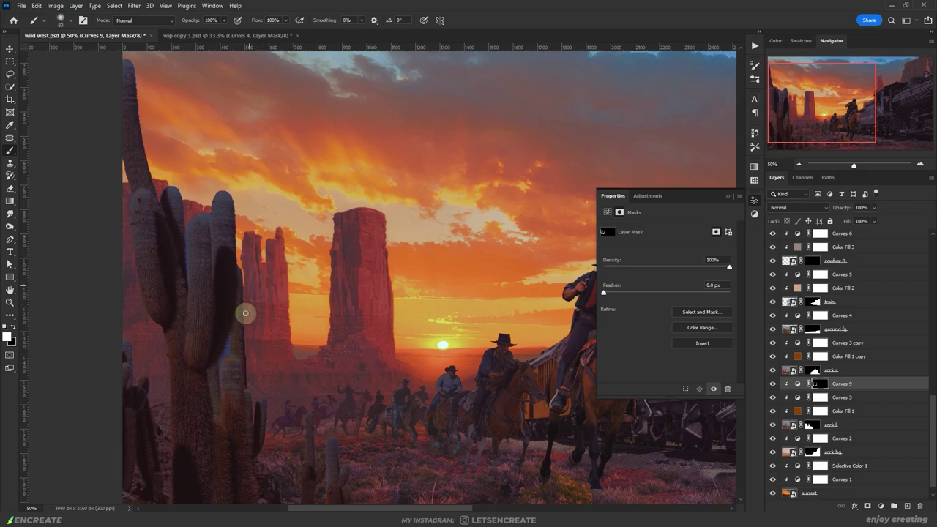
{"action": "scroll", "coordinate": [366, 266], "scroll_direction": "left", "scroll_amount": 1}
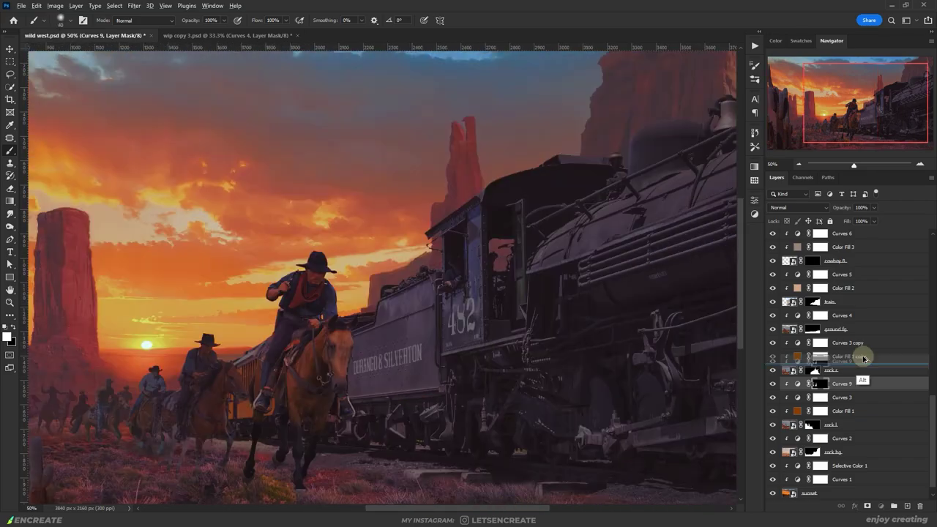
{"action": "left_click_drag", "start_coordinate": [857, 355], "coordinate": [816, 446]}
{"action": "scroll", "coordinate": [466, 190], "scroll_direction": "right", "scroll_amount": 2}
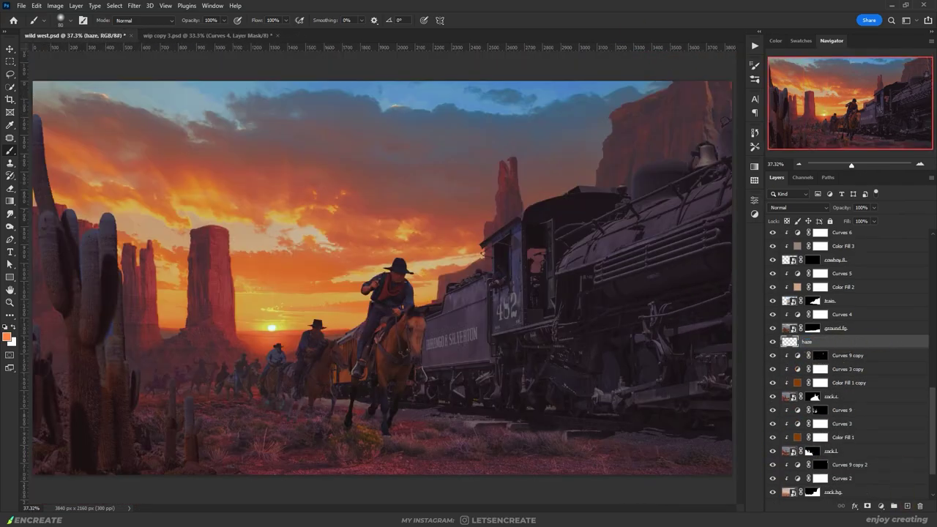
Step: Paint haze over the distant riders with a smaller brush
{"action": "left_click", "coordinate": [754, 65]}
{"action": "left_click", "coordinate": [607, 150]}
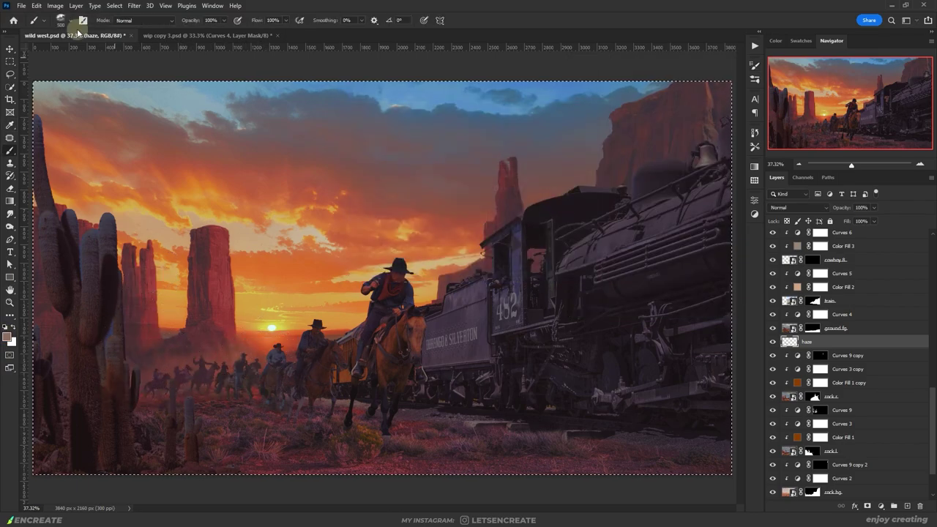
{"action": "key", "text": "["}
{"action": "left_click_drag", "start_coordinate": [280, 364], "coordinate": [183, 361]}
{"action": "key", "text": "["}
{"action": "key", "text": "["}
{"action": "key", "text": "["}
{"action": "key", "text": "["}
{"action": "key", "text": "["}
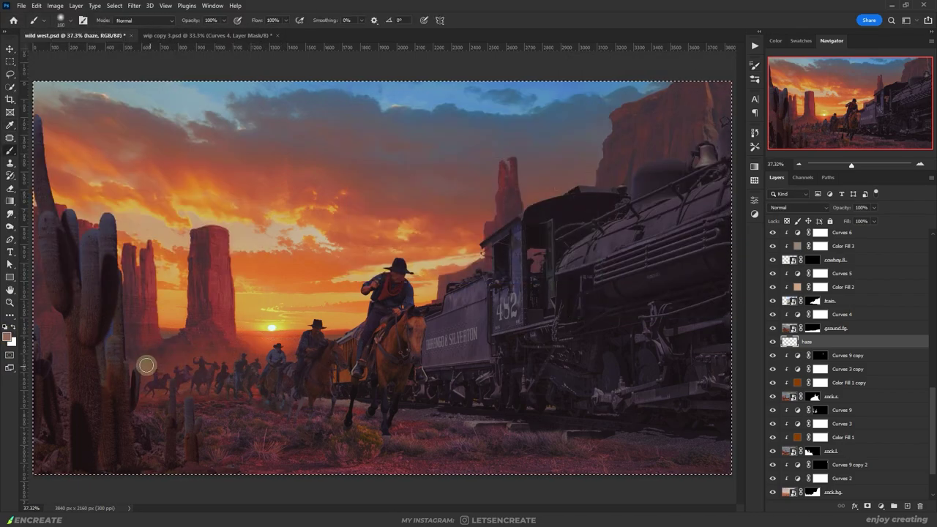
Step: Move the haze layer up and switch to a sampled-brown Soft Round Pressure Opacity and Flow brush
{"action": "left_click_drag", "start_coordinate": [843, 341], "coordinate": [876, 273]}
{"action": "left_click", "coordinate": [773, 206]}
{"action": "left_click", "coordinate": [61, 20]}
{"action": "key", "text": "Escape"}
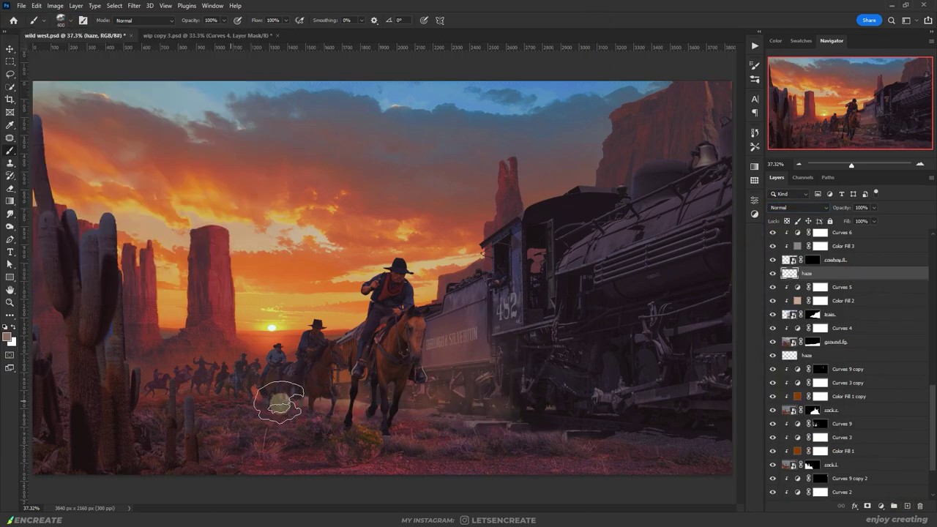
{"action": "left_click", "coordinate": [61, 20]}
{"action": "double_click", "coordinate": [52, 232]}
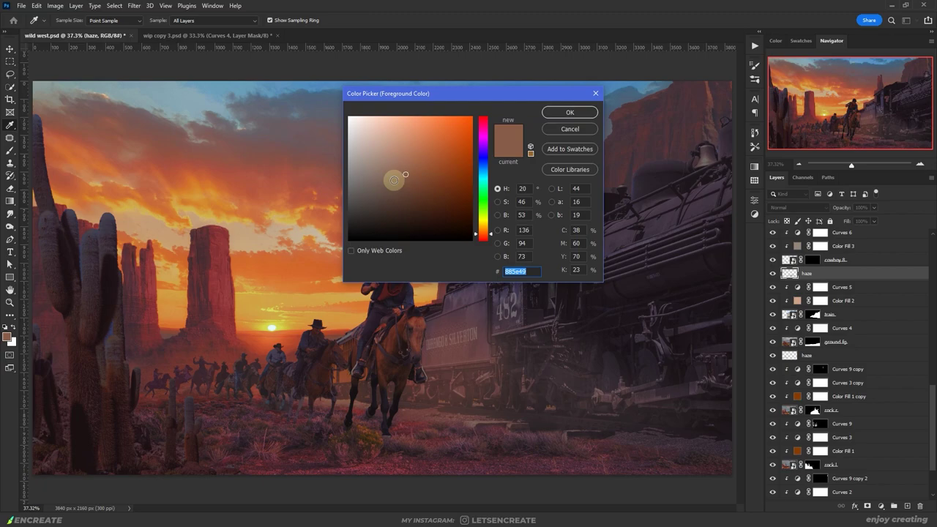
{"action": "key", "text": "Return"}
{"action": "key", "text": "b"}
Step: Place the haze above cowboy 5 and a duplicate above cowboys 3, 2 and 1
{"action": "right_click", "coordinate": [805, 383]}
{"action": "right_click", "coordinate": [860, 383]}
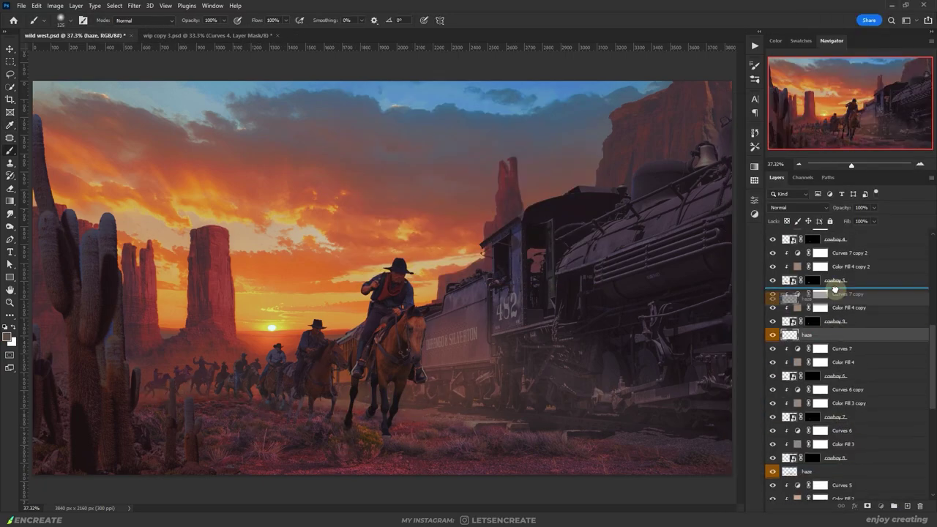
{"action": "key", "text": "F5"}
{"action": "key", "text": "F5"}
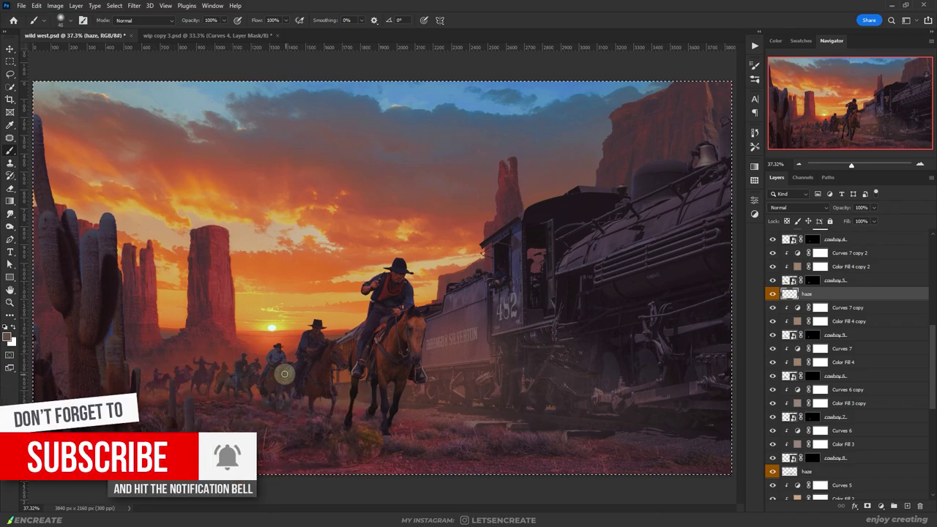
{"action": "key", "text": "e"}
{"action": "key", "text": "ctrl+bracketright"}
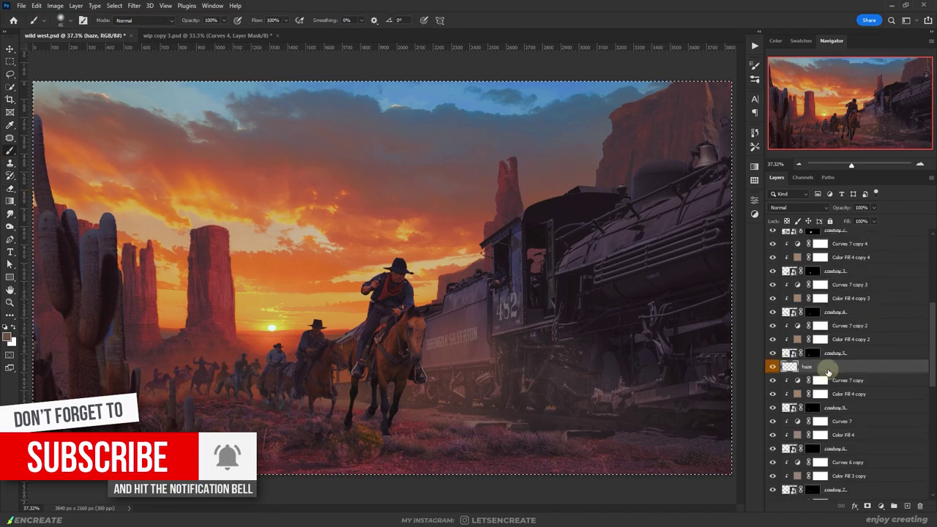
{"action": "key", "text": "ctrl+j"}
{"action": "key", "text": "ctrl+bracketright"}
{"action": "key", "text": "ctrl+bracketright"}
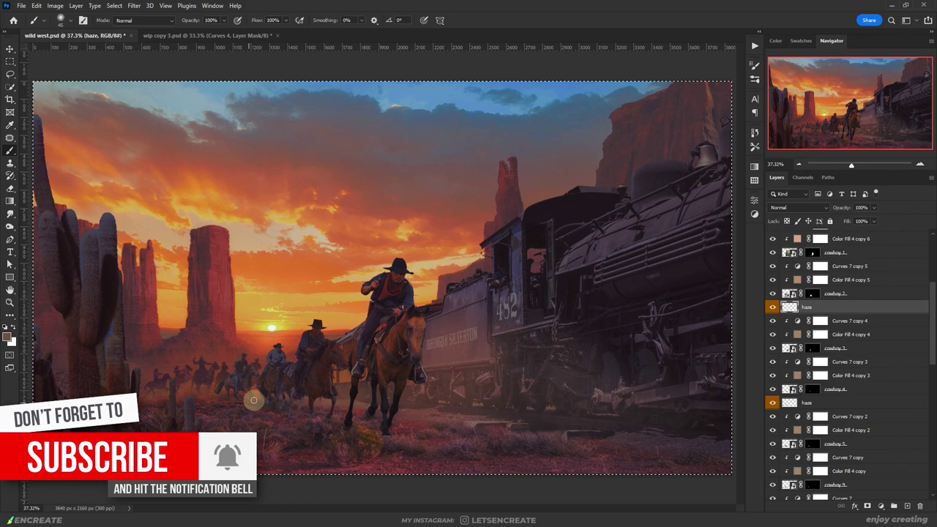
{"action": "key", "text": "b"}
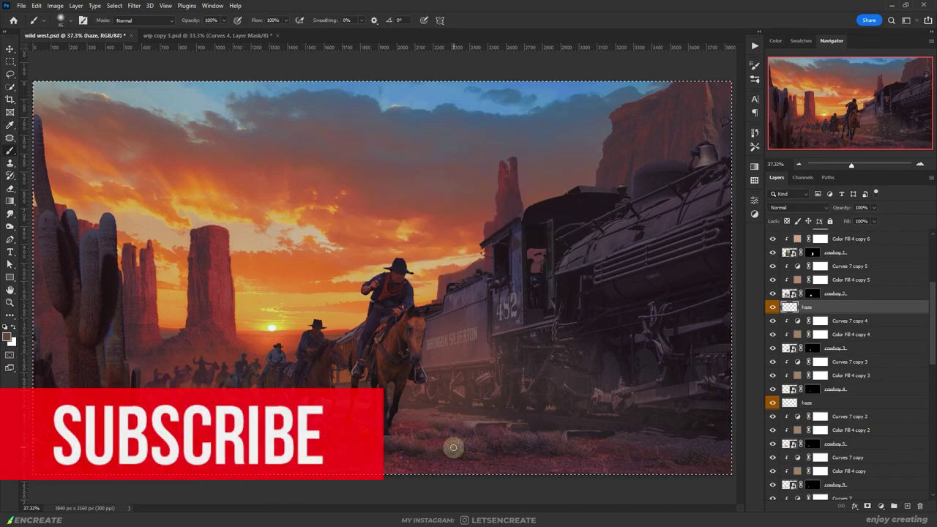
{"action": "key", "text": "ctrl+bracketright"}
{"action": "key", "text": "ctrl+bracketright"}
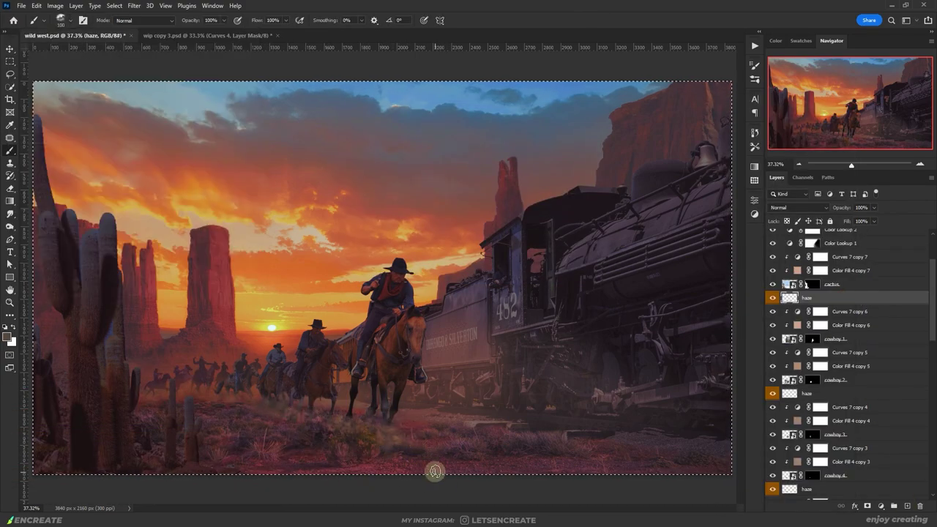
Step: Recolour Color Fill 3 copy to a sampled mauve and pick a tan brush colour
{"action": "key", "text": "F5"}
{"action": "key", "text": "F5"}
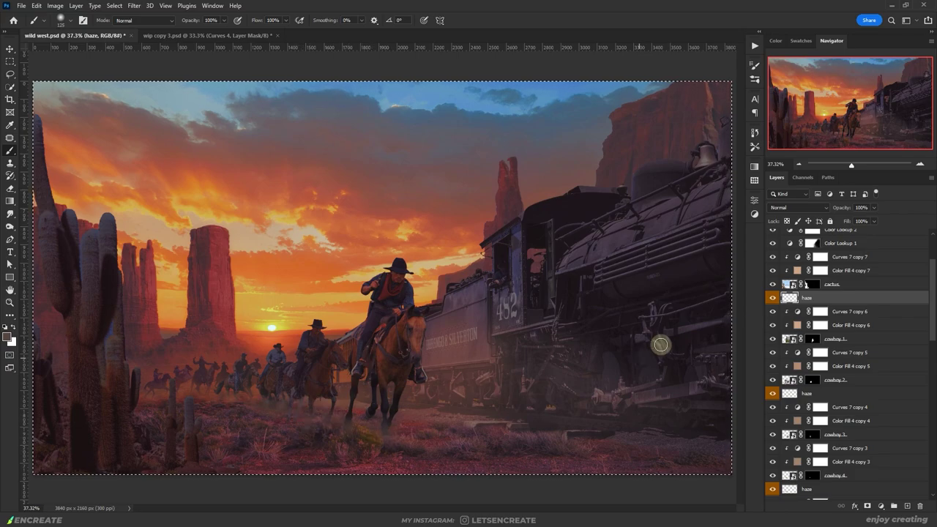
{"action": "scroll", "coordinate": [849, 366], "scroll_direction": "down", "scroll_amount": 5}
{"action": "double_click", "coordinate": [797, 374]}
{"action": "left_click", "coordinate": [646, 297]}
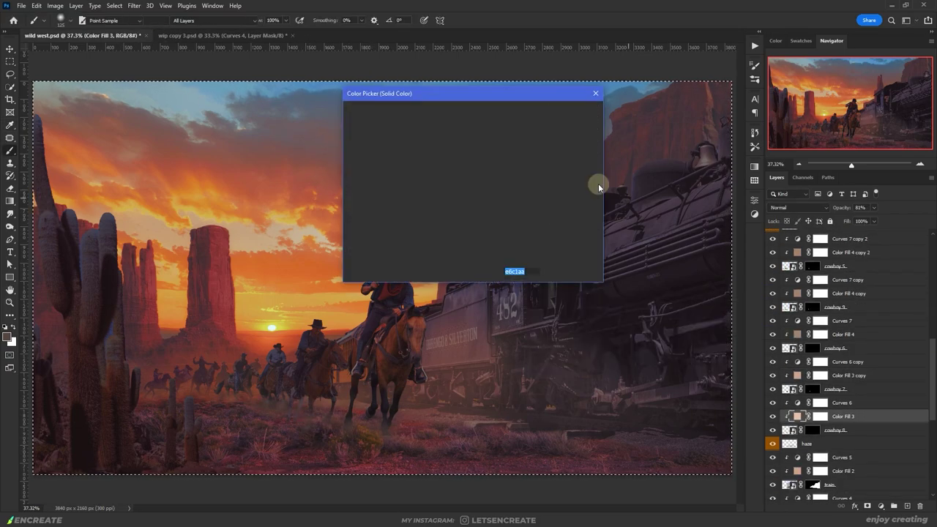
{"action": "left_click", "coordinate": [560, 110]}
{"action": "double_click", "coordinate": [820, 321]}
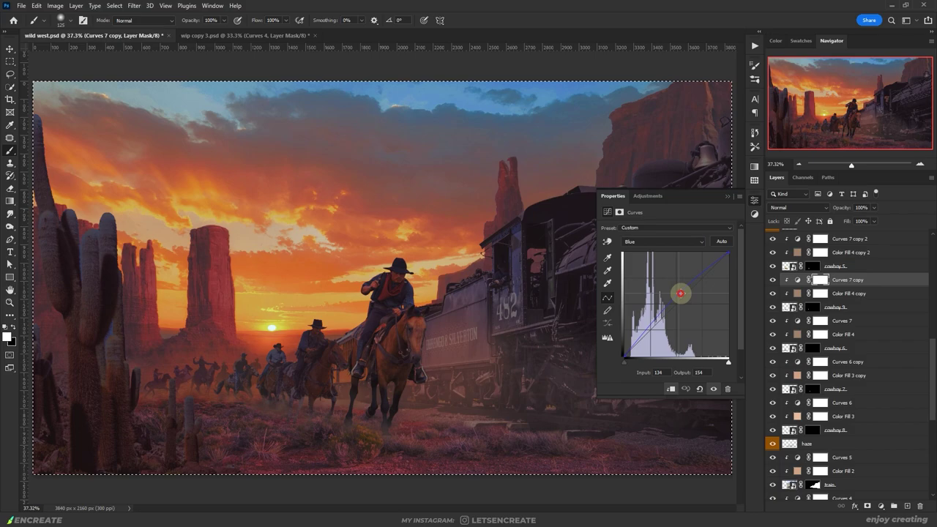
{"action": "key", "text": "i"}
{"action": "left_click", "coordinate": [617, 189]}
{"action": "key", "text": "Return"}
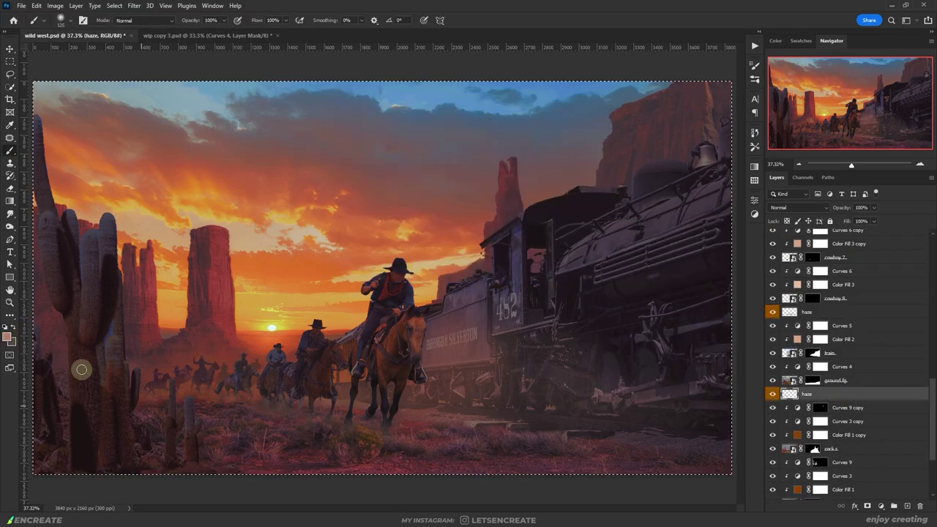
{"action": "key", "text": "b"}
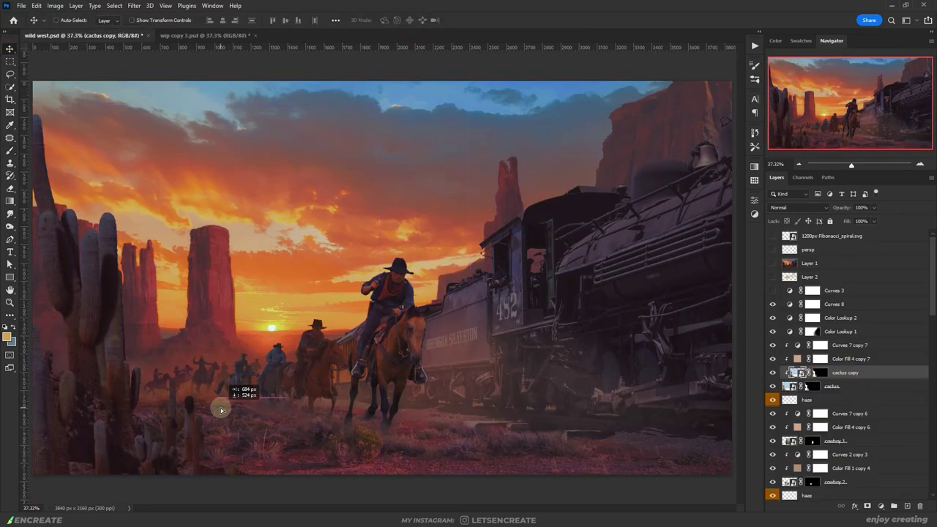
Step: Paint white on the cactus copy's black mask to blend the shifted cactus in
{"action": "key", "text": "d"}
{"action": "key", "text": "b"}
{"action": "key", "text": "x"}
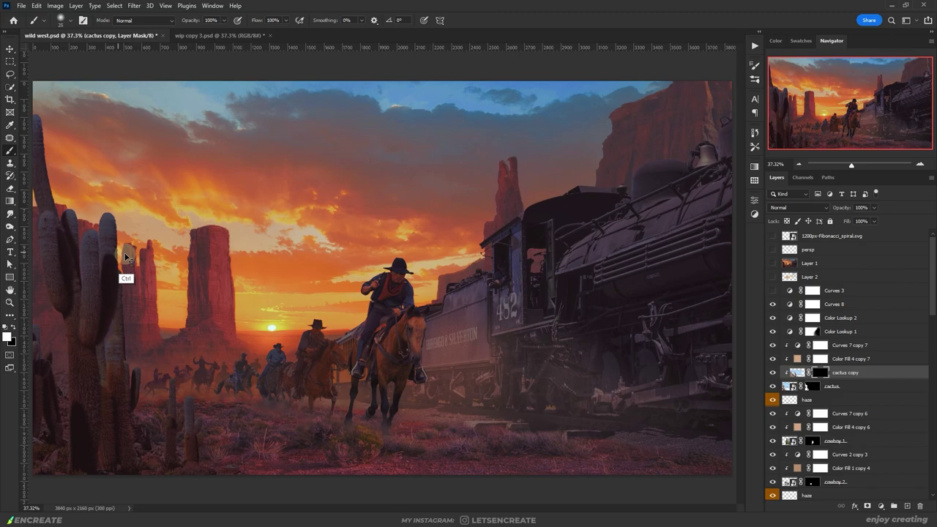
{"action": "key", "text": "ctrl+plus"}
{"action": "key", "text": "v"}
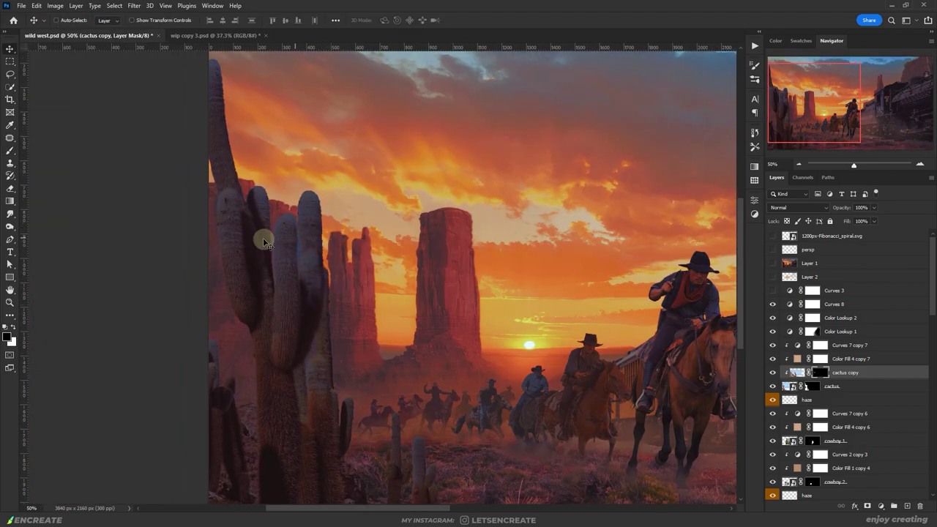
{"action": "key", "text": "b"}
{"action": "key", "text": "x"}
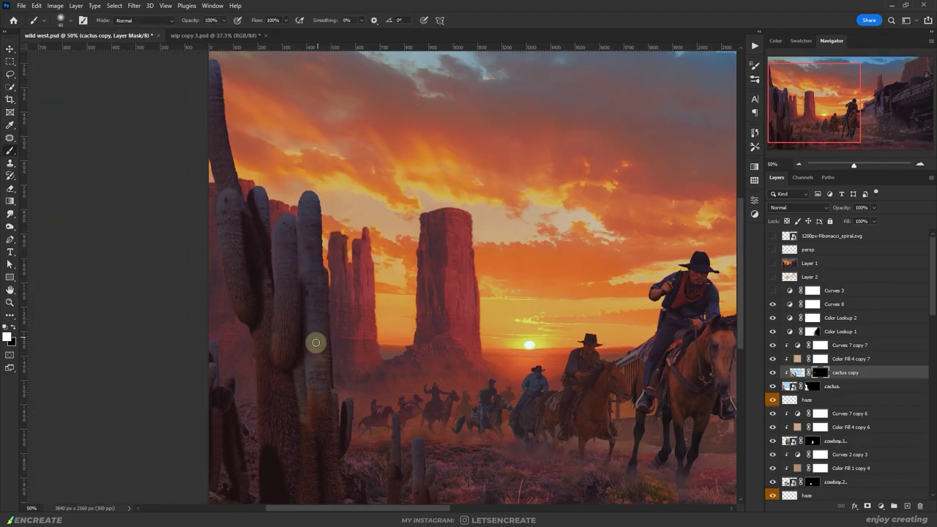
{"action": "scroll", "coordinate": [733, 418], "scroll_direction": "down", "scroll_amount": 2}
Step: Add a new Curves adjustment above Curves 7 copy 7, pulling highlights down to output 159
{"action": "left_click", "coordinate": [887, 350]}
{"action": "key", "text": "ctrl+0"}
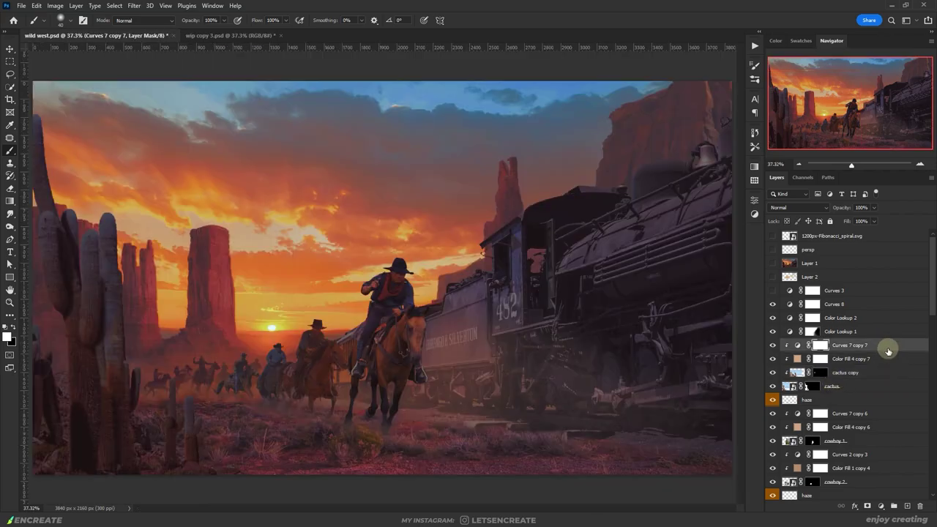
{"action": "left_click", "coordinate": [883, 506]}
{"action": "left_click", "coordinate": [734, 299]}
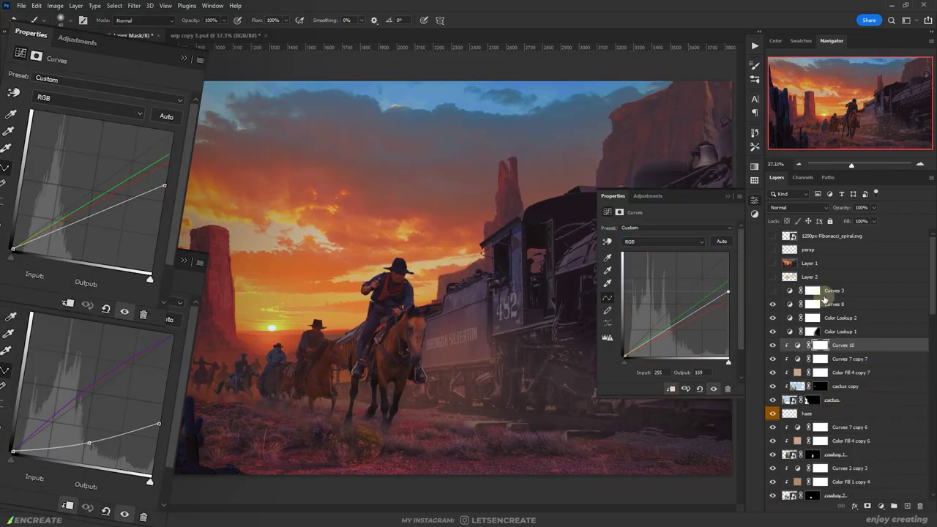
Step: Invert the Curves 10 mask and paint the darkening along the left cactus arm's edge
{"action": "key", "text": "ctrl+i"}
{"action": "key", "text": "ctrl+i"}
{"action": "key", "text": "ctrl+plus"}
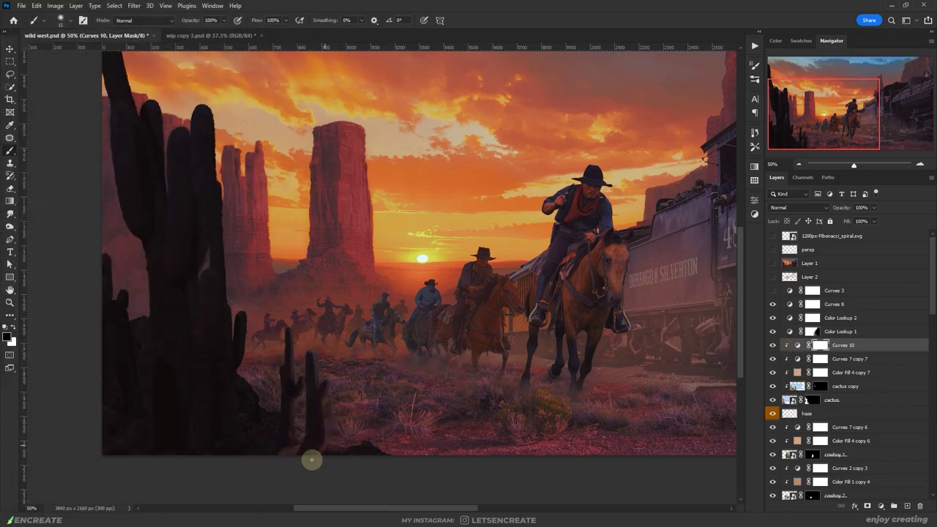
{"action": "key", "text": "bracketleft"}
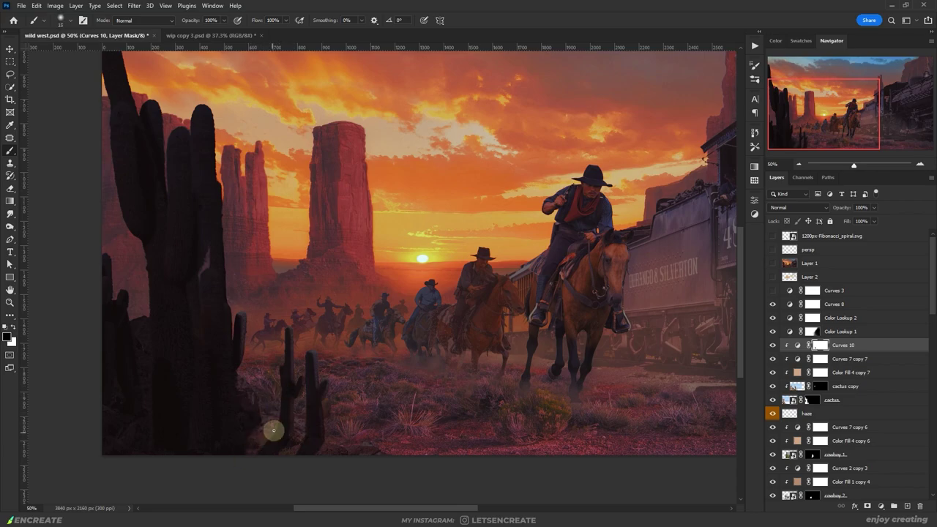
{"action": "key", "text": "x"}
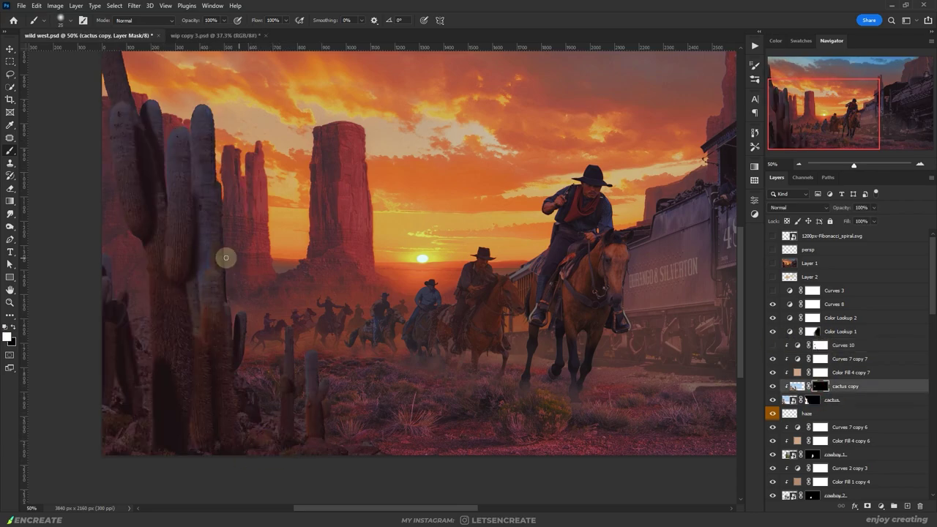
{"action": "scroll", "coordinate": [519, 259], "scroll_direction": "up", "scroll_amount": 3}
{"action": "key", "text": "x"}
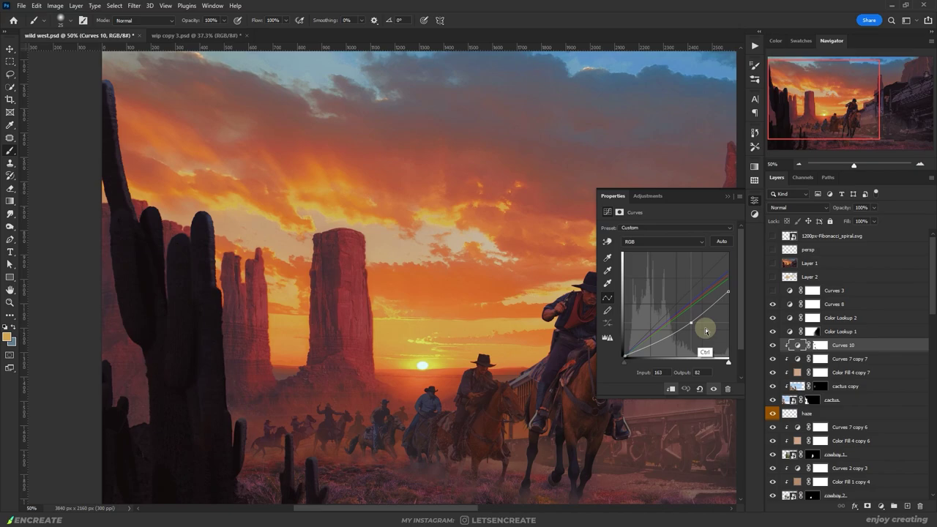
{"action": "left_click_drag", "start_coordinate": [155, 208], "coordinate": [161, 270]}
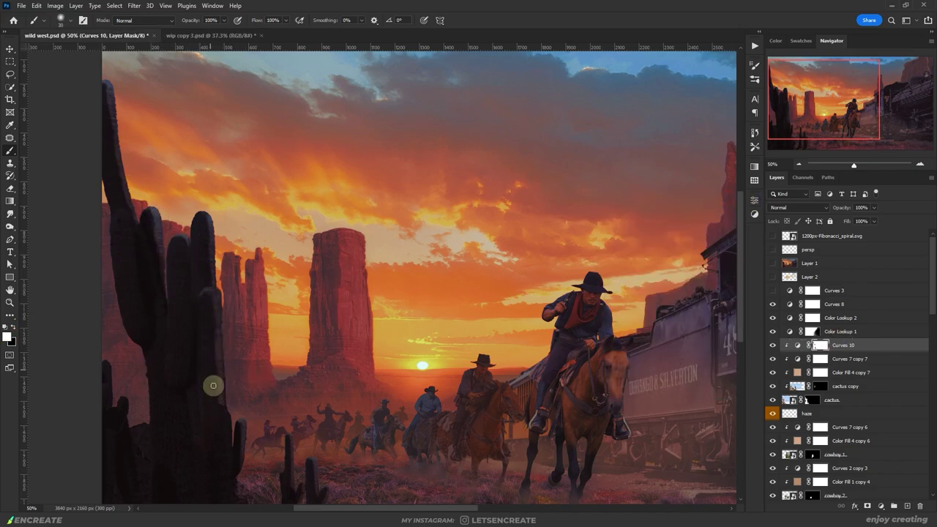
{"action": "scroll", "coordinate": [212, 385], "scroll_direction": "down", "scroll_amount": 2}
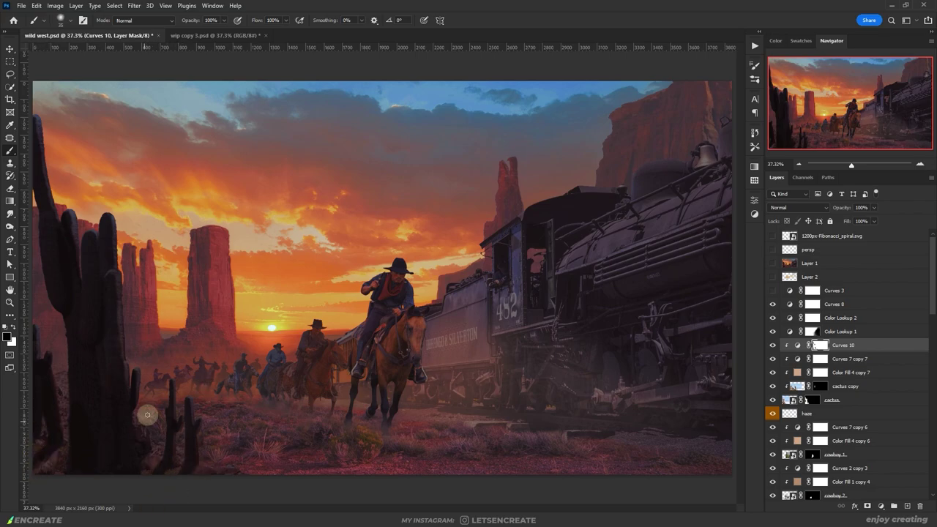
Step: Split the Blend If Underlying Layer white slider to about 36/89 so darkening fades over bright areas
{"action": "double_click", "coordinate": [884, 343]}
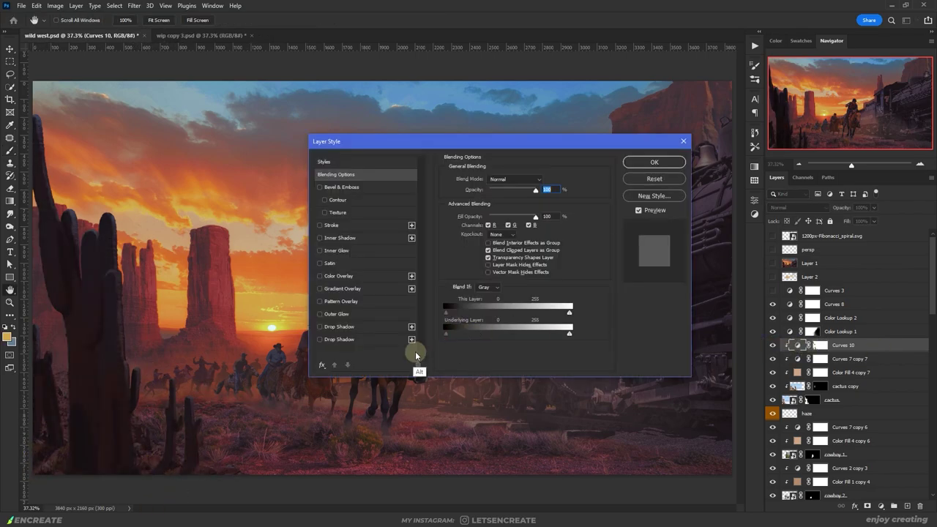
{"action": "left_click_drag", "start_coordinate": [569, 333], "coordinate": [479, 339]}
{"action": "left_click_drag", "start_coordinate": [575, 333], "coordinate": [485, 333]}
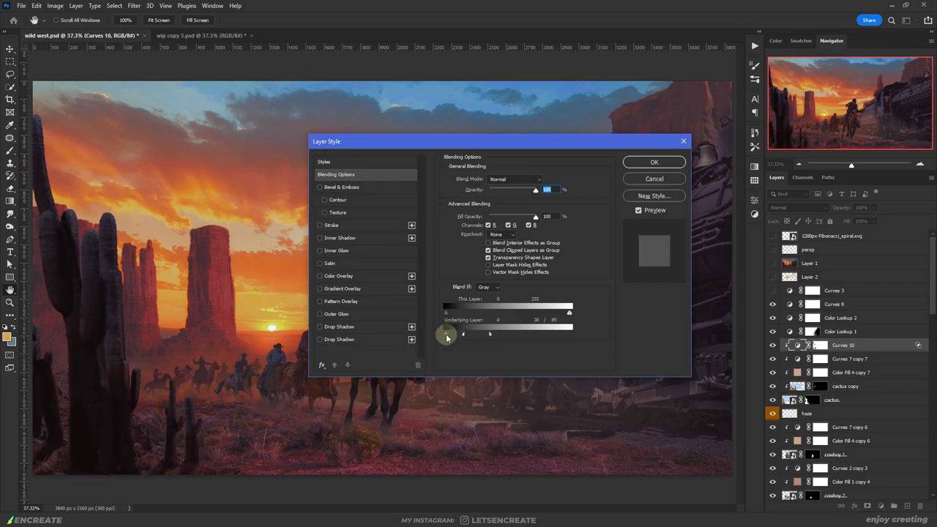
{"action": "left_click", "coordinate": [654, 162]}
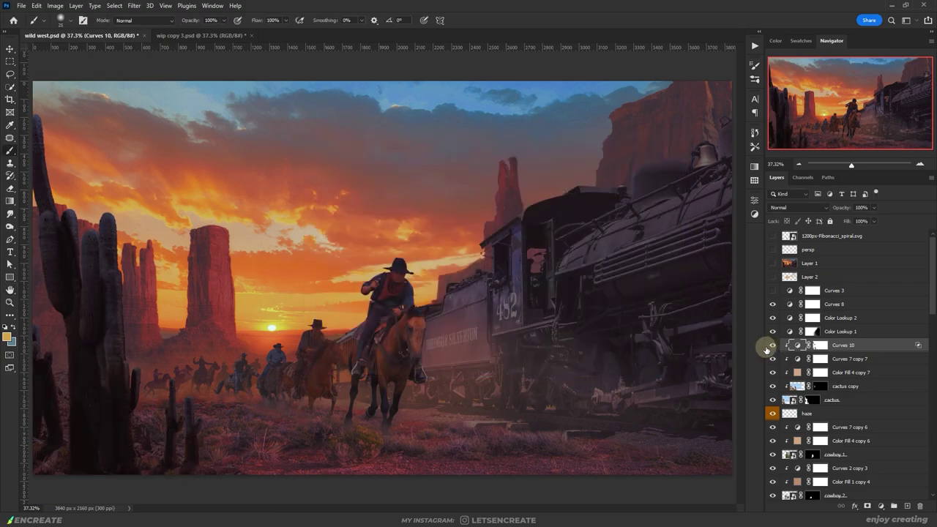
Step: Review the Curves 10 curve settings and duplicate the shadow darkening layer
{"action": "double_click", "coordinate": [798, 345]}
{"action": "left_click", "coordinate": [725, 229]}
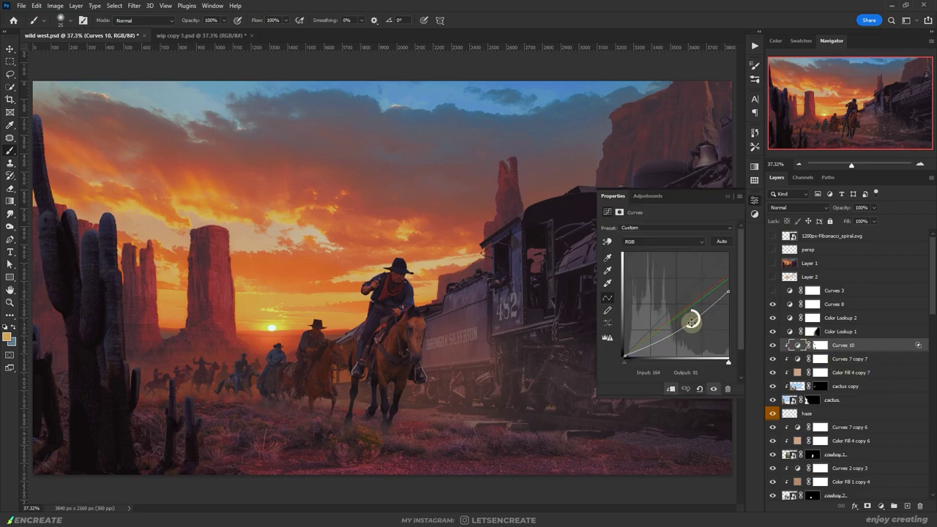
{"action": "left_click_drag", "start_coordinate": [690, 314], "coordinate": [730, 283]}
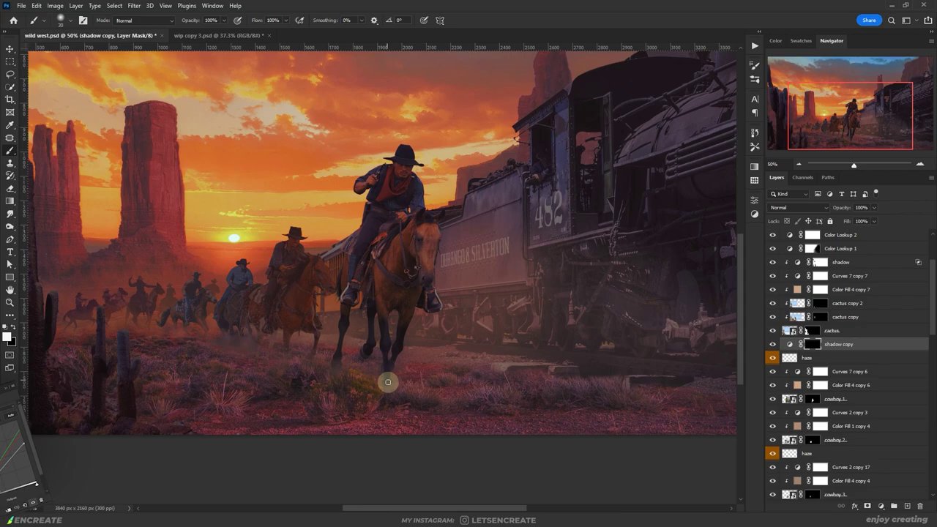
Step: Move the shadow copy beneath the haze layer and paint ground shadow beneath the riders
{"action": "key", "text": "ctrl+bracketleft"}
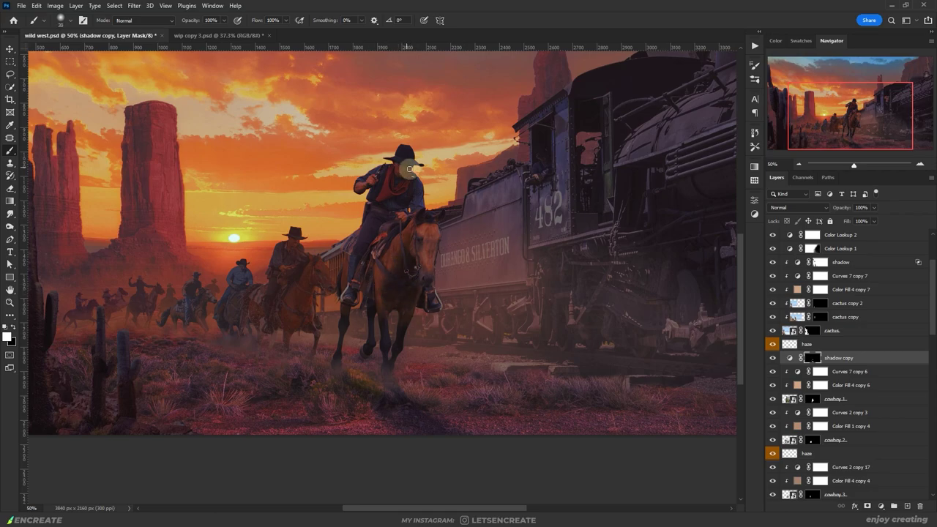
{"action": "scroll", "coordinate": [360, 319], "scroll_direction": "up", "scroll_amount": 1}
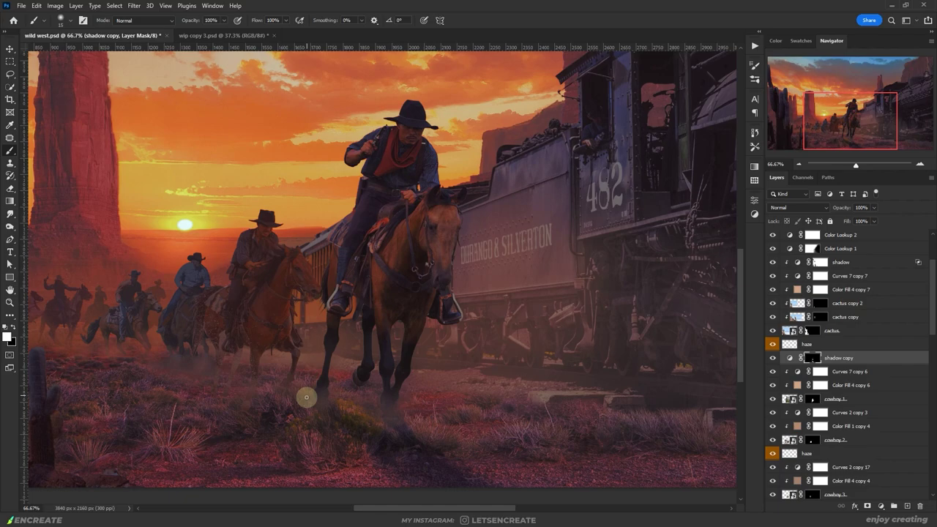
{"action": "left_click", "coordinate": [352, 438], "text": "ctrl"}
{"action": "left_click", "coordinate": [243, 417], "text": "ctrl"}
{"action": "right_click", "coordinate": [243, 417]}
{"action": "key", "text": "Escape"}
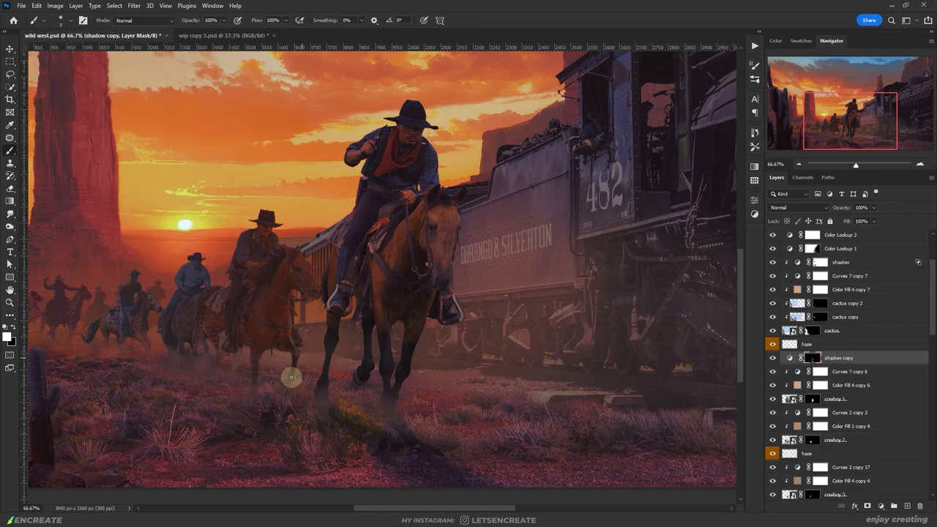
{"action": "key", "text": "x"}
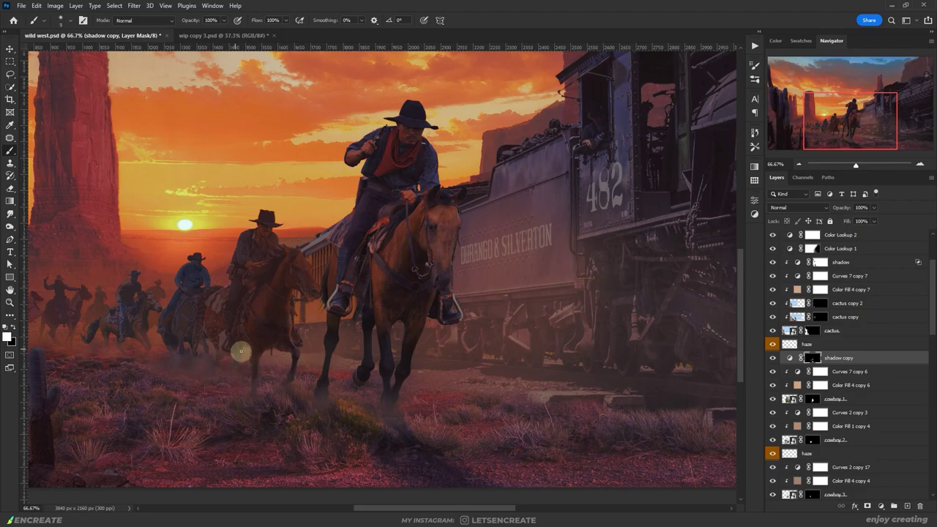
{"action": "scroll", "coordinate": [213, 436], "scroll_direction": "left", "scroll_amount": 3}
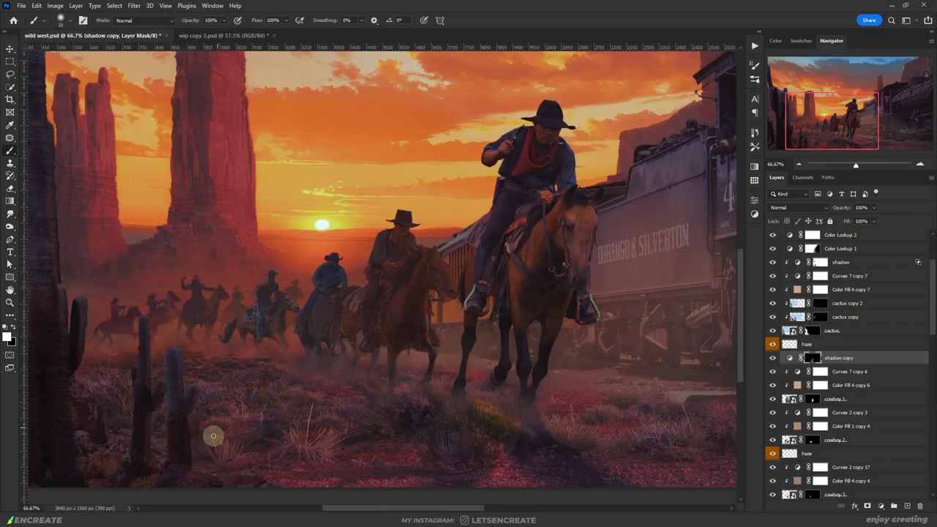
{"action": "scroll", "coordinate": [615, 422], "scroll_direction": "right", "scroll_amount": 7}
{"action": "scroll", "coordinate": [339, 383], "scroll_direction": "left", "scroll_amount": 8}
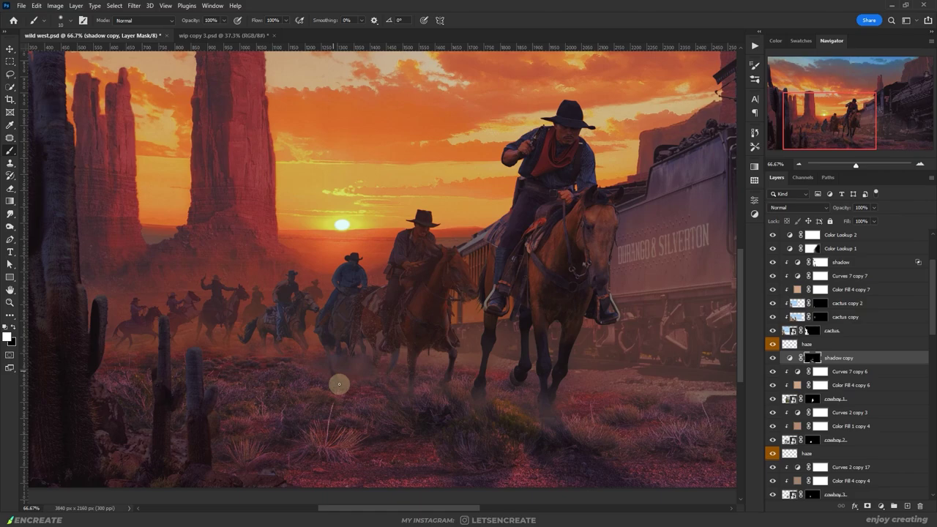
{"action": "left_click_drag", "start_coordinate": [366, 376], "coordinate": [341, 401]}
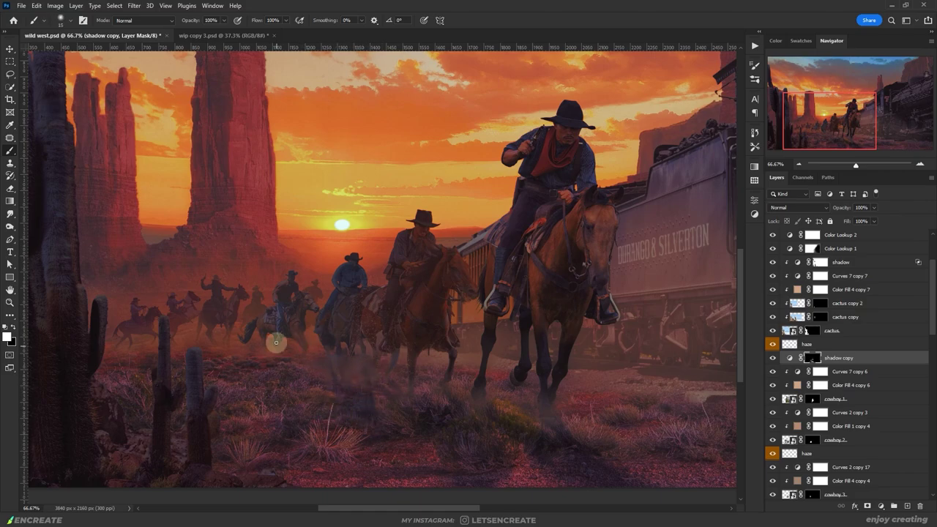
{"action": "left_click_drag", "start_coordinate": [263, 358], "coordinate": [291, 377]}
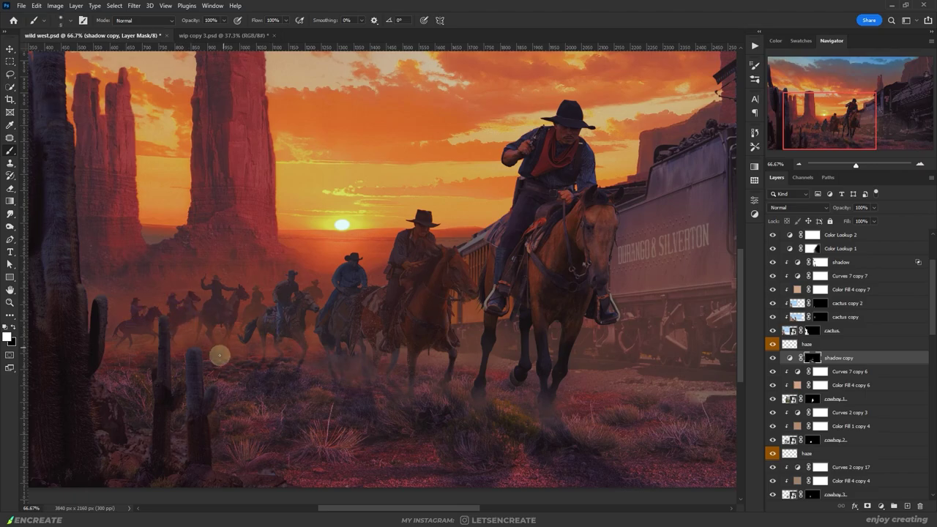
Step: Lower the new curve's white output to 239 at 50% opacity and copy it above Curves 9 copy
{"action": "key", "text": "ctrl+0"}
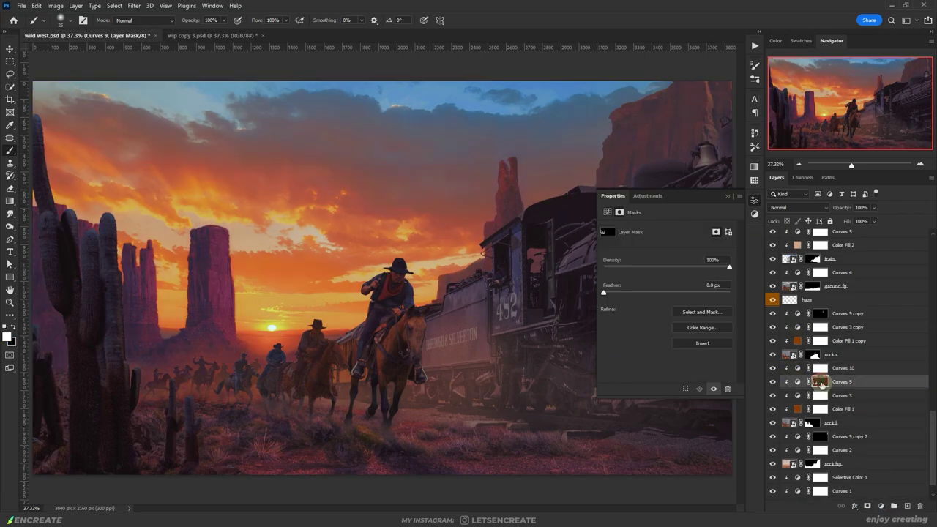
{"action": "left_click_drag", "start_coordinate": [728, 253], "coordinate": [728, 278]}
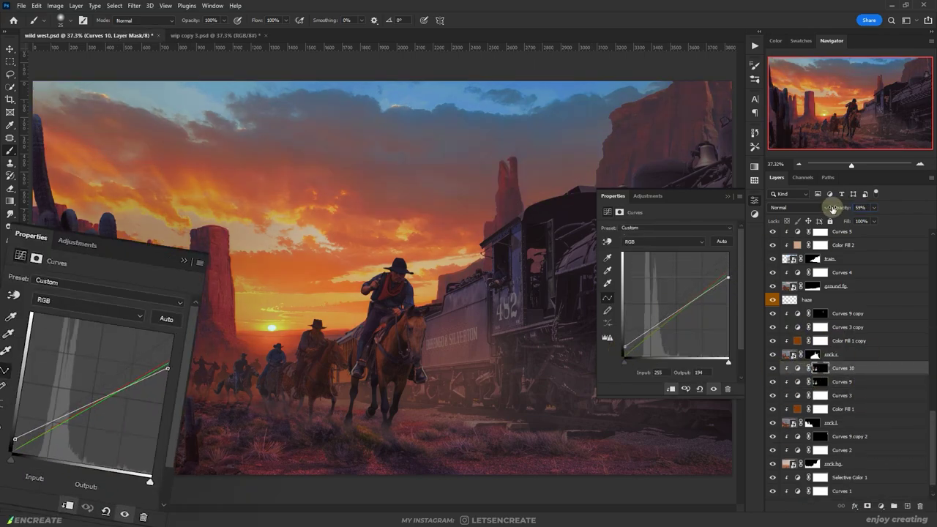
{"action": "left_click_drag", "start_coordinate": [832, 210], "coordinate": [825, 210]}
{"action": "left_click", "coordinate": [819, 367]}
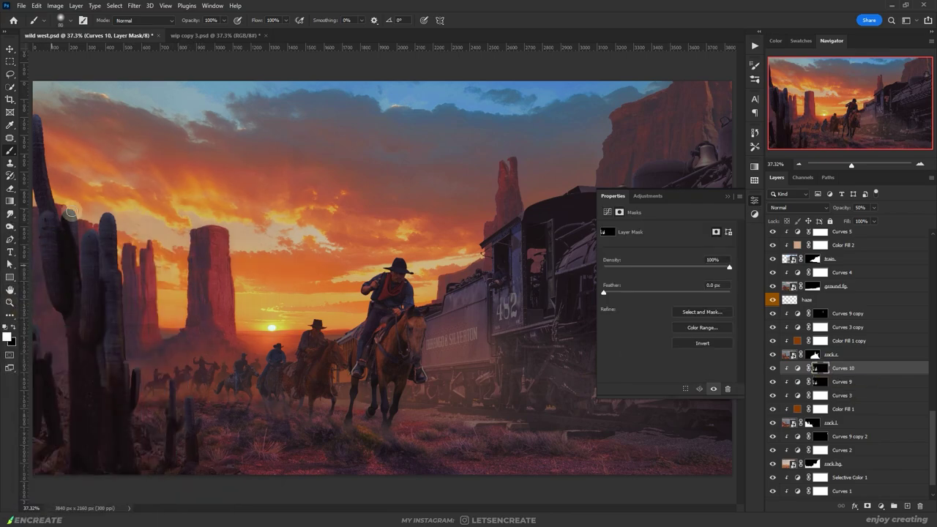
{"action": "left_click_drag", "start_coordinate": [873, 369], "coordinate": [841, 307]}
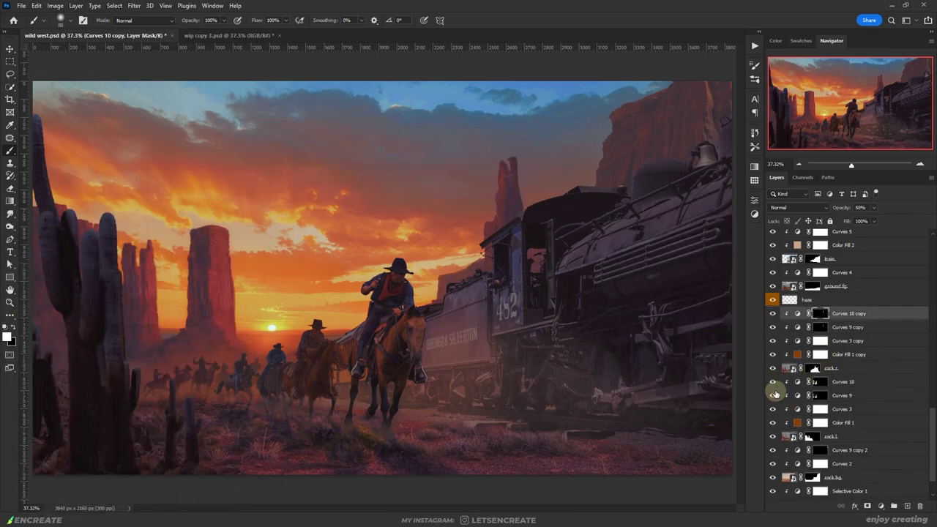
Step: Add a Curves layer with a raised Red curve, renamed 'highlights' and hidden behind a black mask
{"action": "left_click", "coordinate": [818, 383]}
{"action": "key", "text": "ctrl+m"}
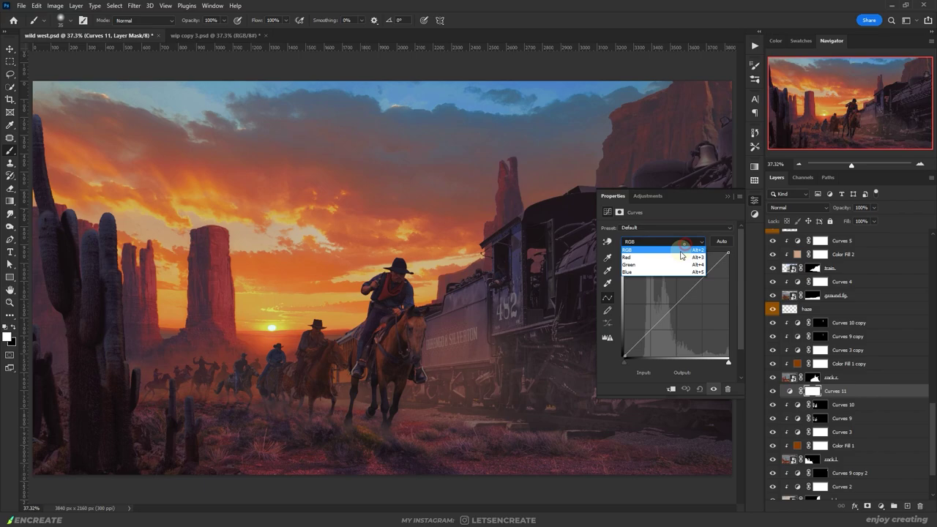
{"action": "key", "text": "alt+3"}
{"action": "left_click_drag", "start_coordinate": [686, 295], "coordinate": [686, 288]}
{"action": "double_click", "coordinate": [842, 391]}
{"action": "type", "text": "highlights"}
{"action": "key", "text": "Return"}
{"action": "left_click", "coordinate": [819, 391]}
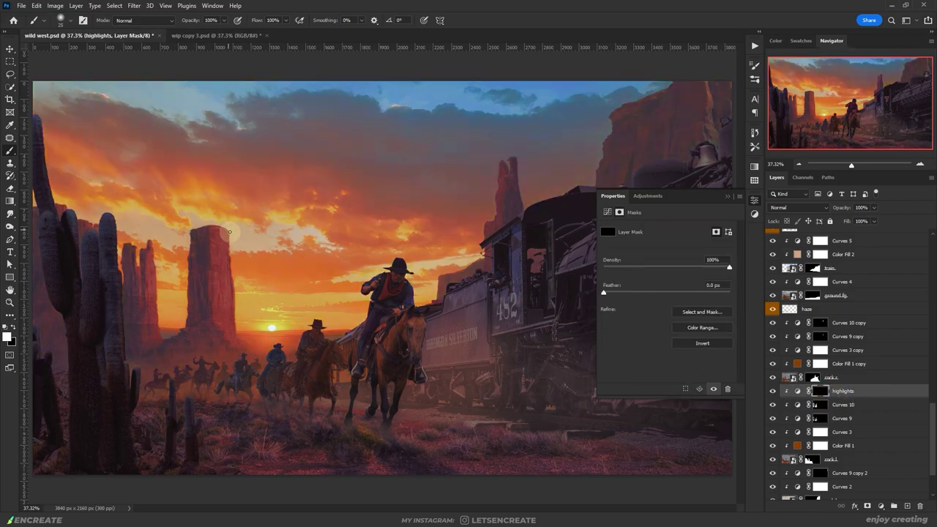
Step: Duplicate the highlights curve above Curves 10 copy and onto another figure layer
{"action": "key", "text": "ctrl+plus"}
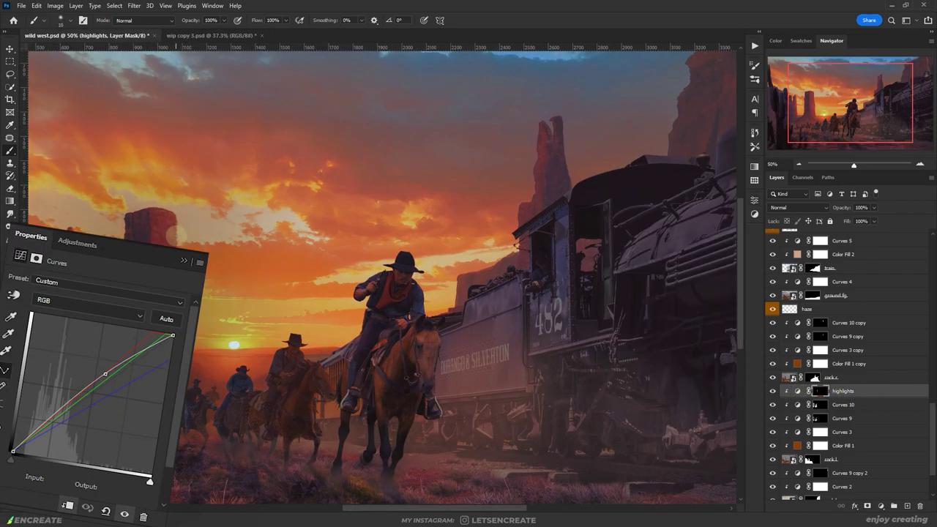
{"action": "scroll", "coordinate": [143, 180], "scroll_direction": "left", "scroll_amount": 5}
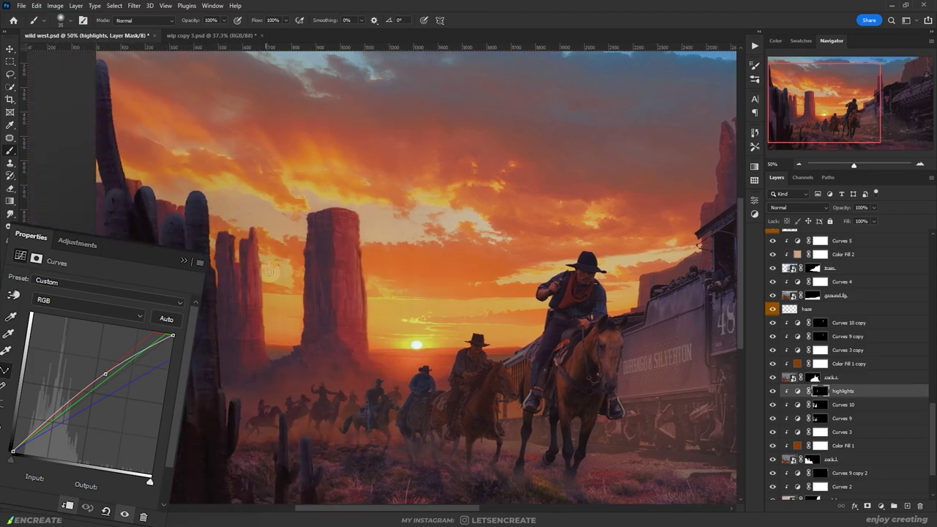
{"action": "scroll", "coordinate": [309, 353], "scroll_direction": "right", "scroll_amount": 8}
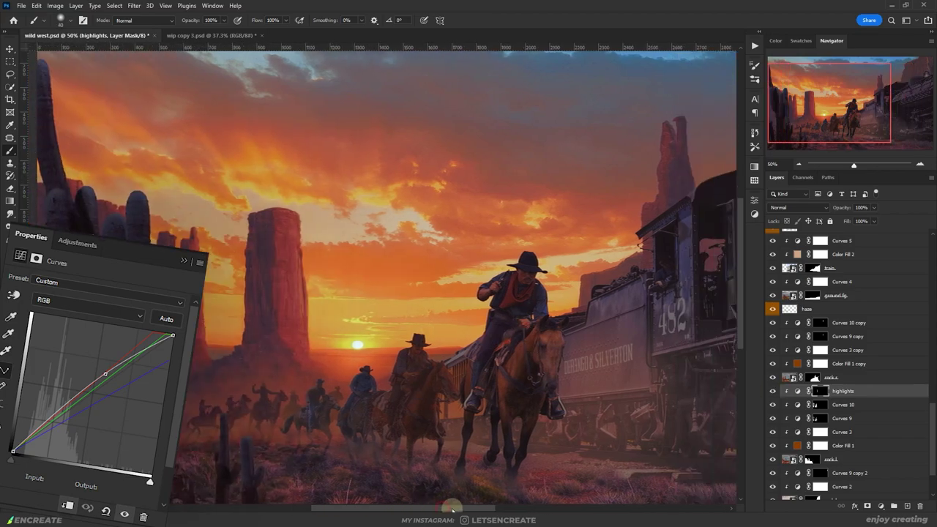
{"action": "left_click_drag", "start_coordinate": [841, 390], "coordinate": [818, 364]}
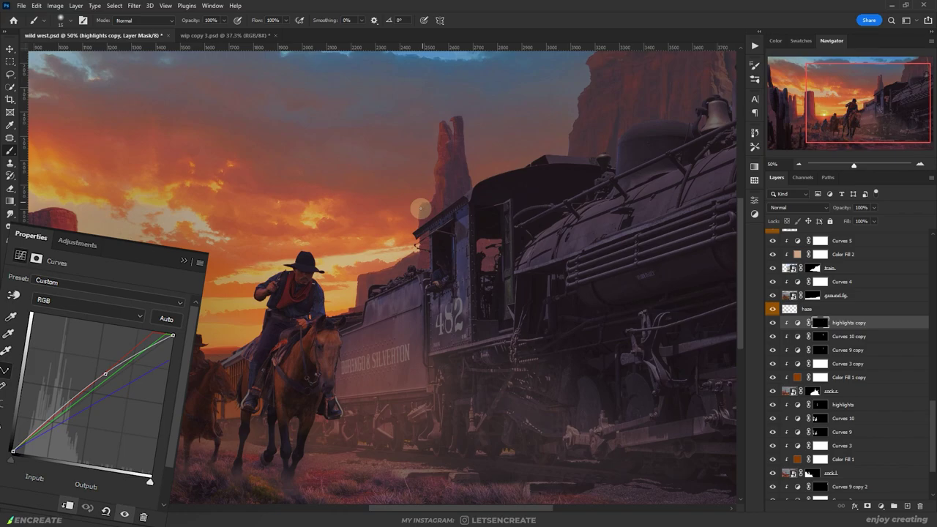
{"action": "left_click_drag", "start_coordinate": [870, 382], "coordinate": [871, 432]}
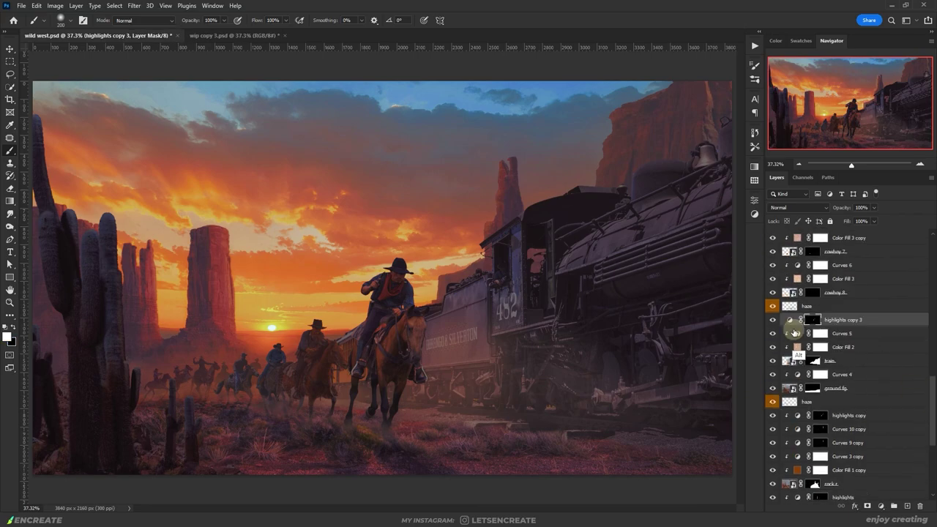
Step: Shift a single channel's white point in the highlights copy 3 curve to tint the train
{"action": "key", "text": "ctrl+plus"}
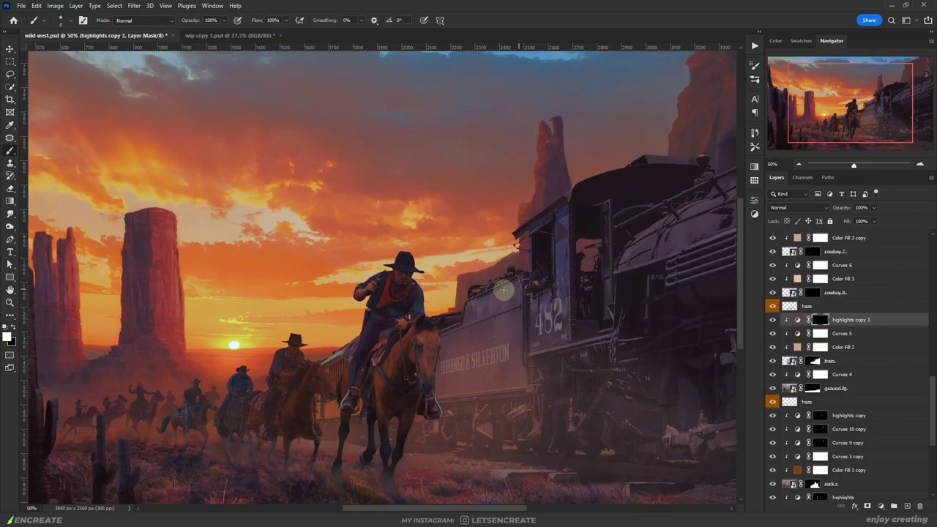
{"action": "double_click", "coordinate": [798, 320]}
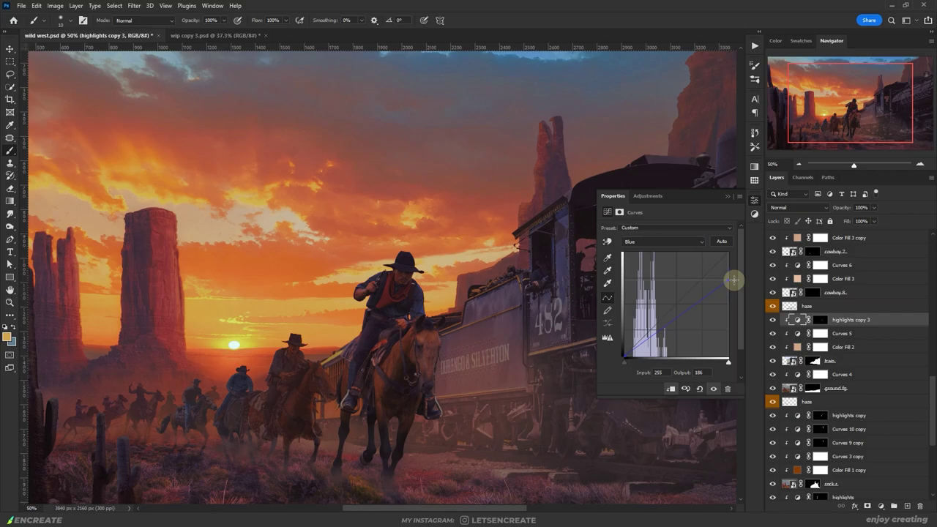
{"action": "key", "text": "alt+3"}
{"action": "left_click_drag", "start_coordinate": [727, 253], "coordinate": [714, 253]}
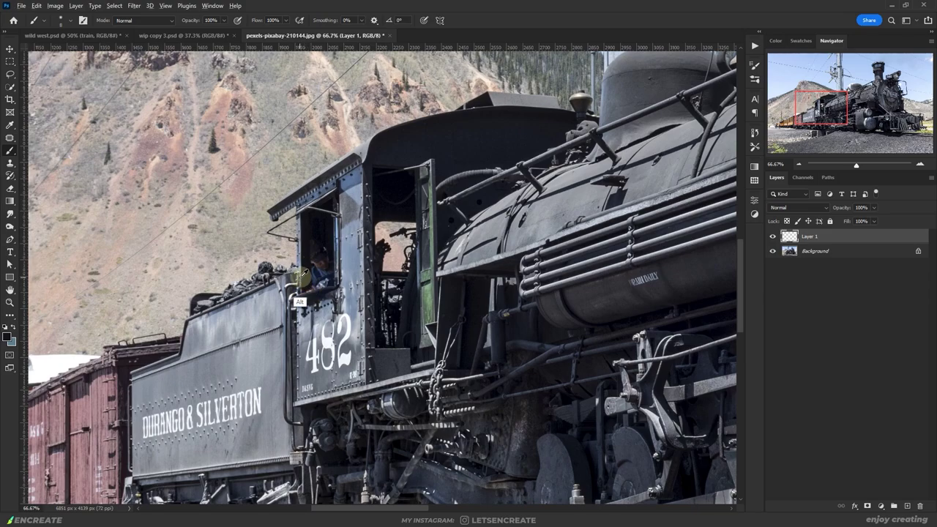
Step: Paint out the cab-window engineer in the train photo, merge it down, save and close
{"action": "mouse_move", "coordinate": [310, 226]}
{"action": "left_mouse_down"}
{"action": "mouse_move", "coordinate": [331, 262]}
{"action": "mouse_move", "coordinate": [295, 296]}
{"action": "left_mouse_up"}
{"action": "key", "text": "ctrl+e"}
{"action": "key", "text": "ctrl+s"}
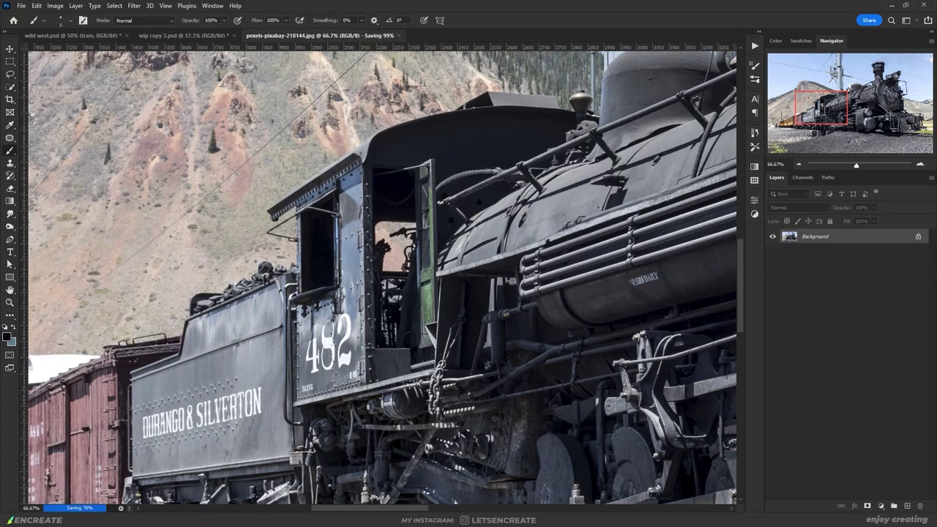
{"action": "key", "text": "ctrl+w"}
{"action": "left_click", "coordinate": [821, 452]}
{"action": "scroll", "coordinate": [476, 319], "scroll_direction": "right", "scroll_amount": 3}
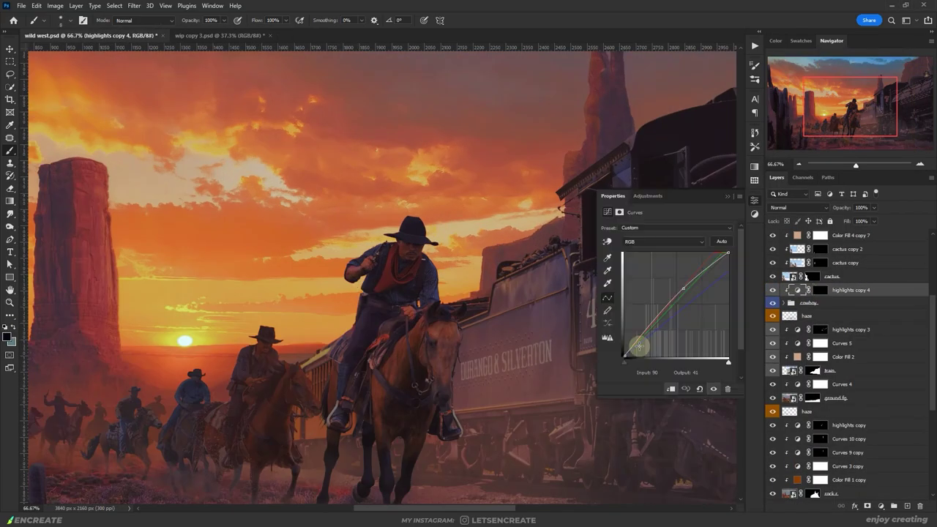
Step: Paint the highlights copy 4 mask to brighten the lead cowboy's chest and bandana
{"action": "key", "text": "ctrl+backslash"}
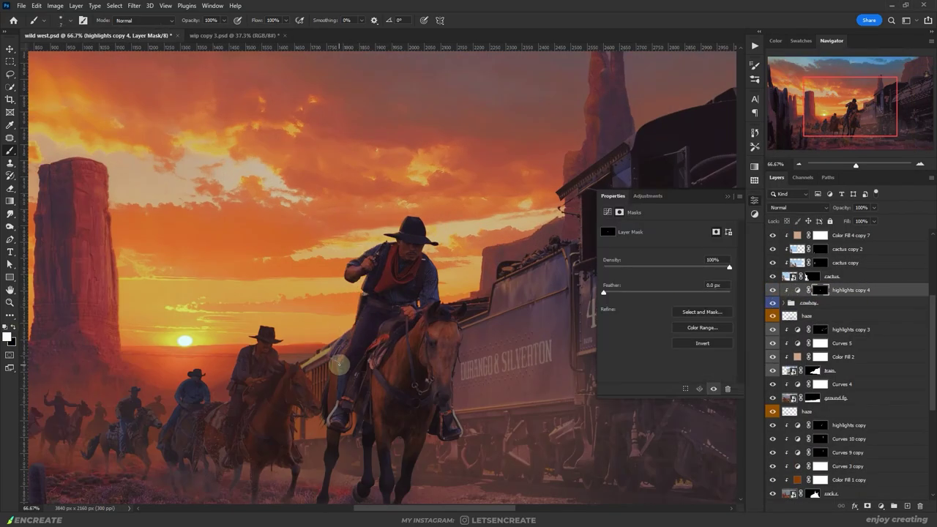
{"action": "mouse_move", "coordinate": [393, 274]}
{"action": "left_mouse_down"}
{"action": "mouse_move", "coordinate": [371, 289]}
{"action": "mouse_move", "coordinate": [428, 244]}
{"action": "left_mouse_up"}
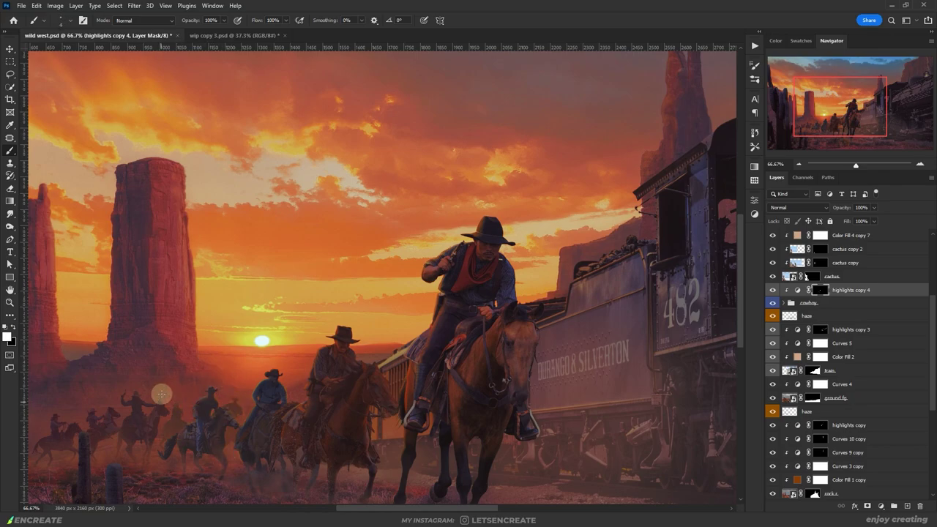
{"action": "scroll", "coordinate": [114, 408], "scroll_direction": "up", "scroll_amount": 1}
{"action": "scroll", "coordinate": [154, 454], "scroll_direction": "left", "scroll_amount": 3}
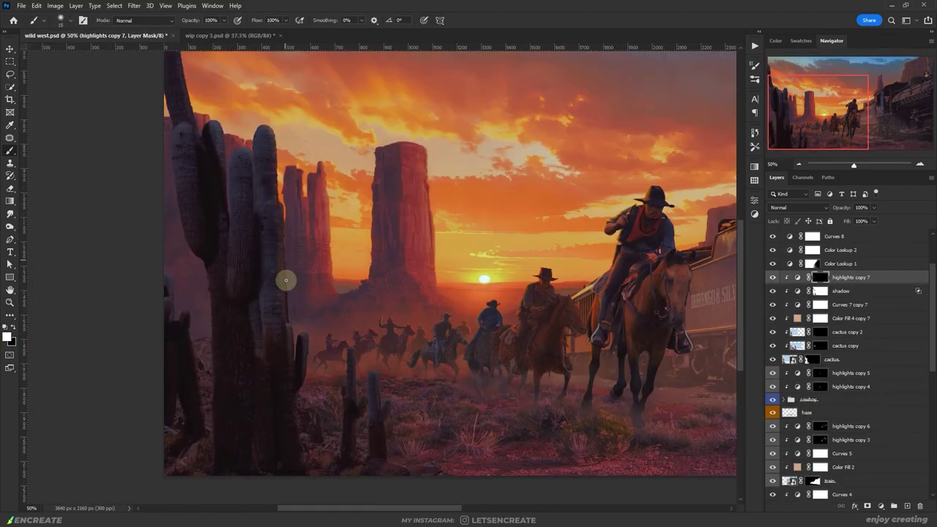
{"action": "scroll", "coordinate": [217, 196], "scroll_direction": "up", "scroll_amount": 3}
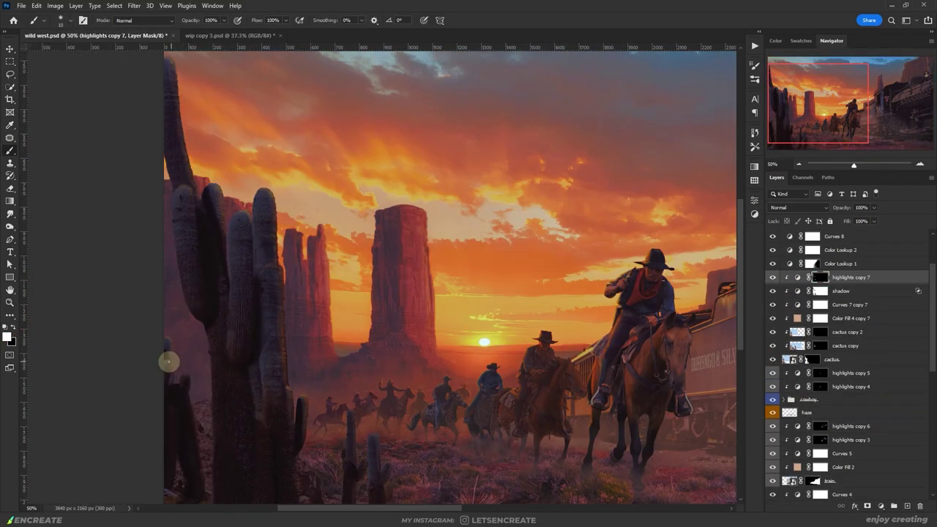
{"action": "scroll", "coordinate": [377, 370], "scroll_direction": "down", "scroll_amount": 3}
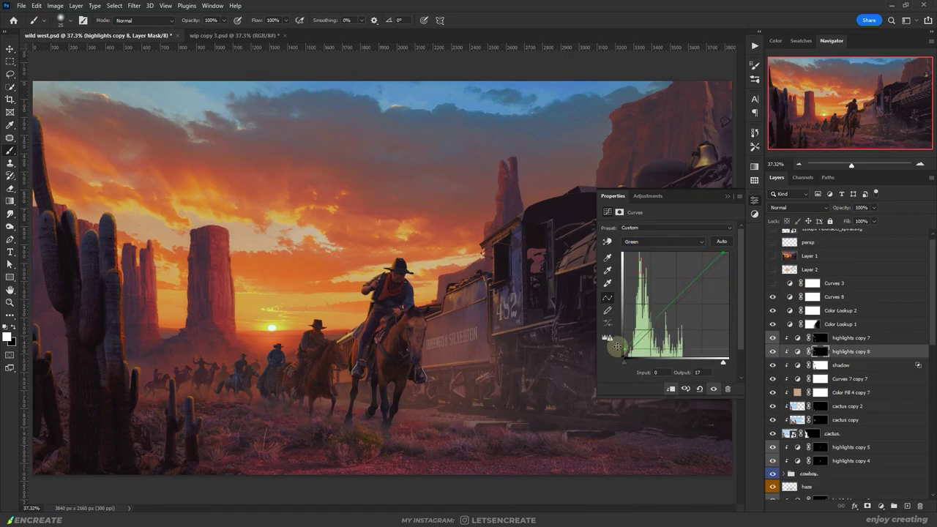
{"action": "left_click", "coordinate": [798, 338]}
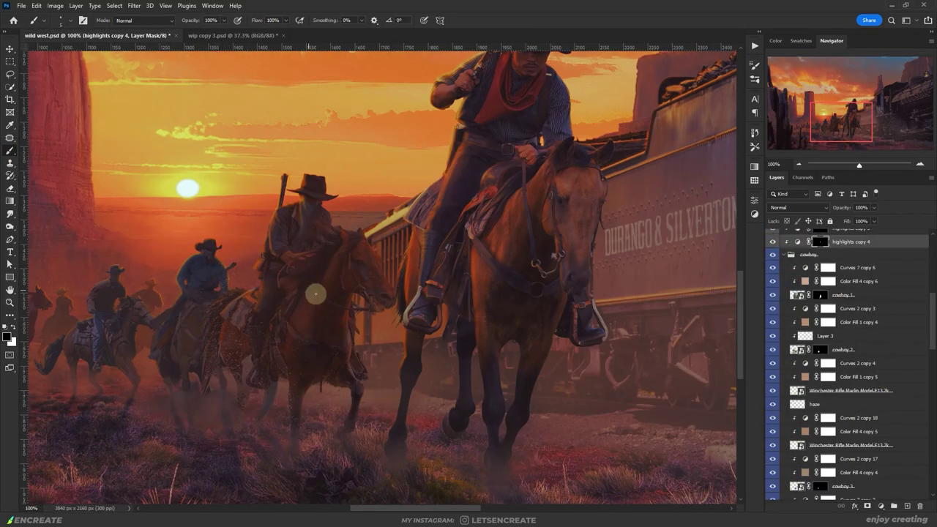
Step: Pick a dusty brown and paint haze over the base of the train on the haze layer
{"action": "left_click", "coordinate": [241, 256], "text": "ctrl"}
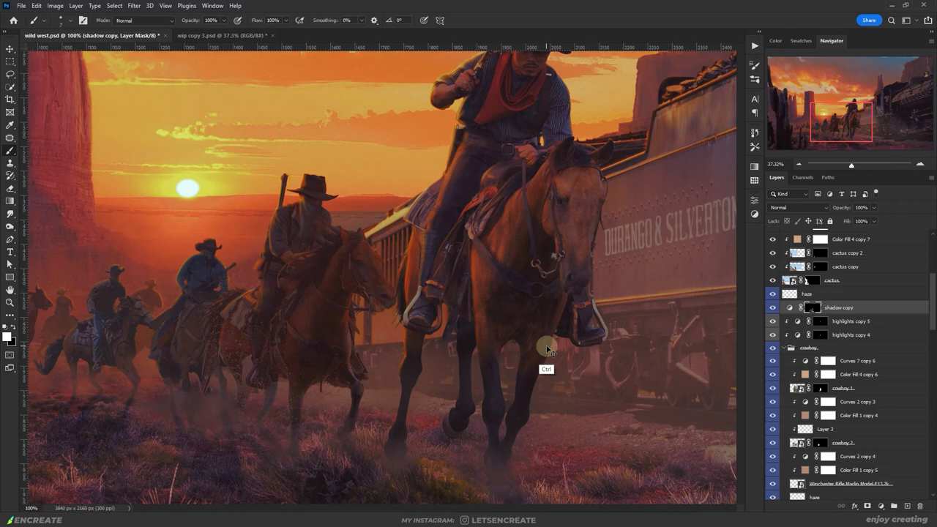
{"action": "key", "text": "ctrl+0"}
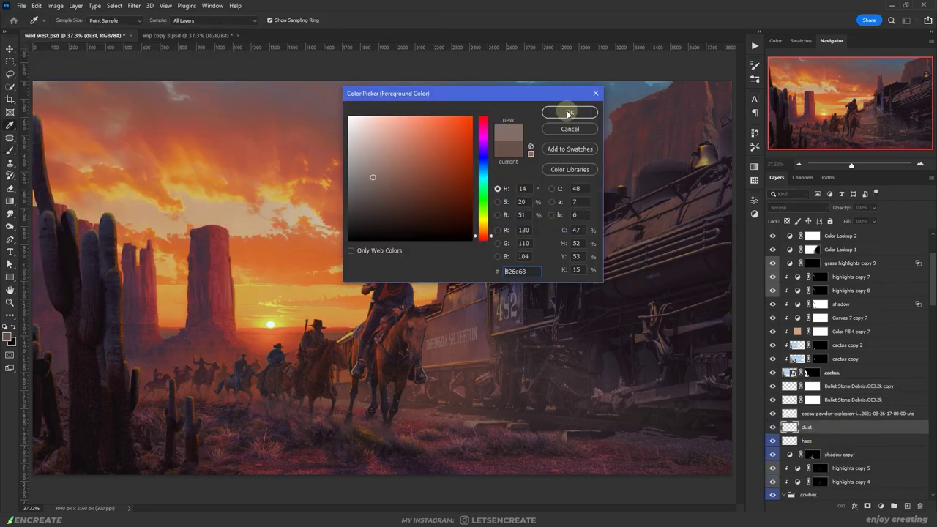
{"action": "left_click", "coordinate": [569, 113]}
{"action": "key", "text": "b"}
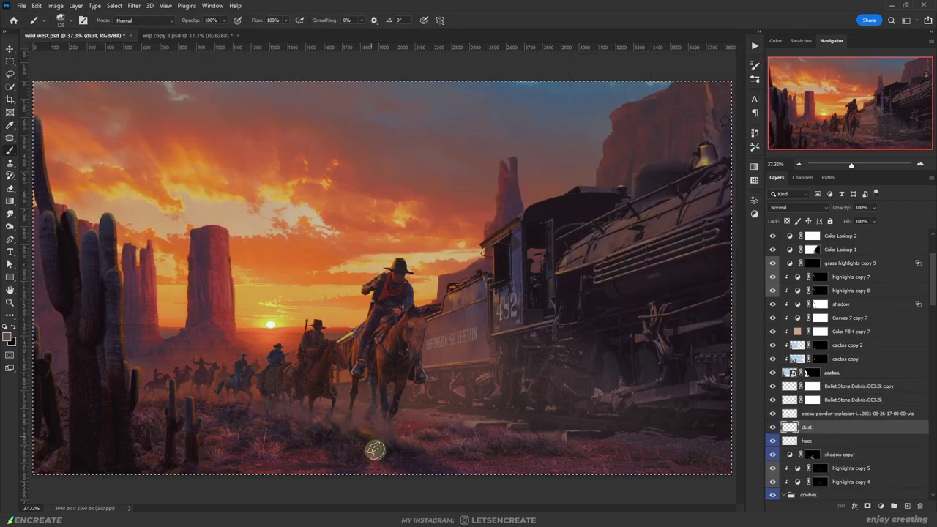
{"action": "key", "text": "e"}
{"action": "key", "text": "alt+bracketleft"}
{"action": "key", "text": "b"}
{"action": "key", "text": "alt+bracketright"}
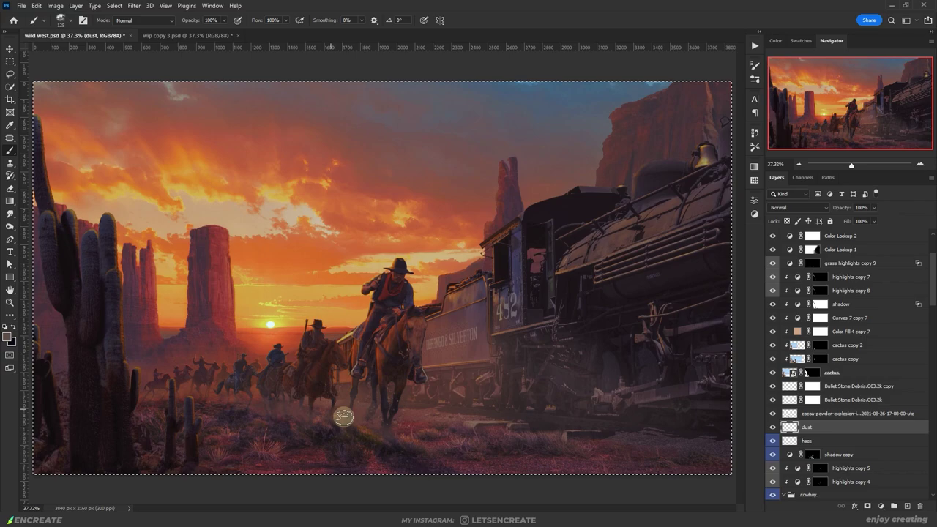
{"action": "key", "text": "alt+bracketleft"}
{"action": "key", "text": "alt+bracketleft"}
{"action": "key", "text": "alt+bracketleft"}
{"action": "key", "text": "alt+bracketleft"}
{"action": "key", "text": "alt+bracketleft"}
{"action": "key", "text": "alt+bracketleft"}
{"action": "key", "text": "bracketright"}
{"action": "key", "text": "bracketright"}
{"action": "key", "text": "bracketright"}
{"action": "key", "text": "bracketright"}
{"action": "left_click_drag", "start_coordinate": [724, 424], "coordinate": [596, 418]}
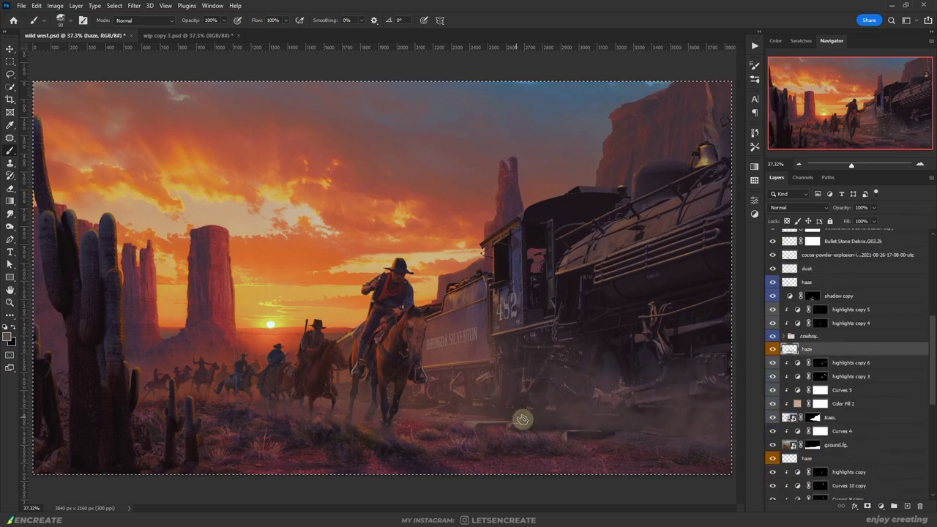
{"action": "scroll", "coordinate": [849, 344], "scroll_direction": "up", "scroll_amount": 3}
Step: Duplicate the cocoa-powder dust layer and place the Fire Smoke Only image above the haze
{"action": "left_click", "coordinate": [847, 356]}
{"action": "key", "text": "ctrl+j"}
{"action": "key", "text": "ctrl+u"}
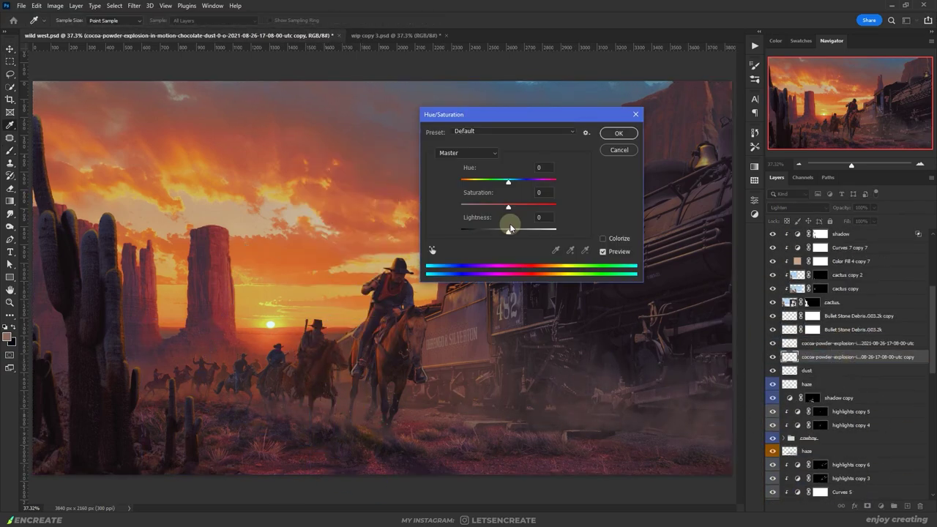
{"action": "key", "text": "Escape"}
{"action": "key", "text": "alt+bracketleft"}
{"action": "key", "text": "alt+bracketleft"}
{"action": "key", "text": "alt+bracketleft"}
{"action": "key", "text": "alt+bracketleft"}
{"action": "key", "text": "alt+bracketleft"}
{"action": "key", "text": "alt+bracketleft"}
{"action": "key", "text": "alt+bracketleft"}
{"action": "key", "text": "v"}
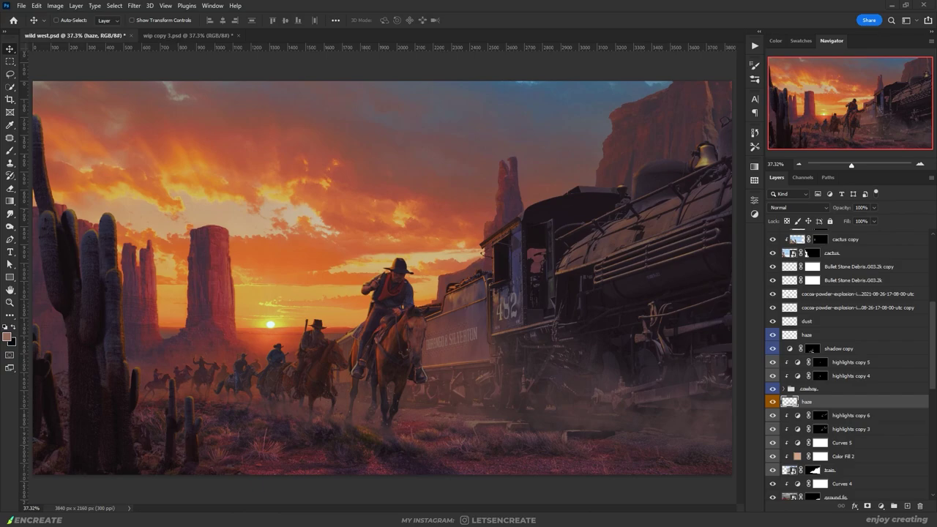
{"action": "key", "text": "ctrl+v"}
Step: Recolour the Fire Smoke layer and warp it along the ground
{"action": "key", "text": "ctrl+u"}
{"action": "key", "text": "Return"}
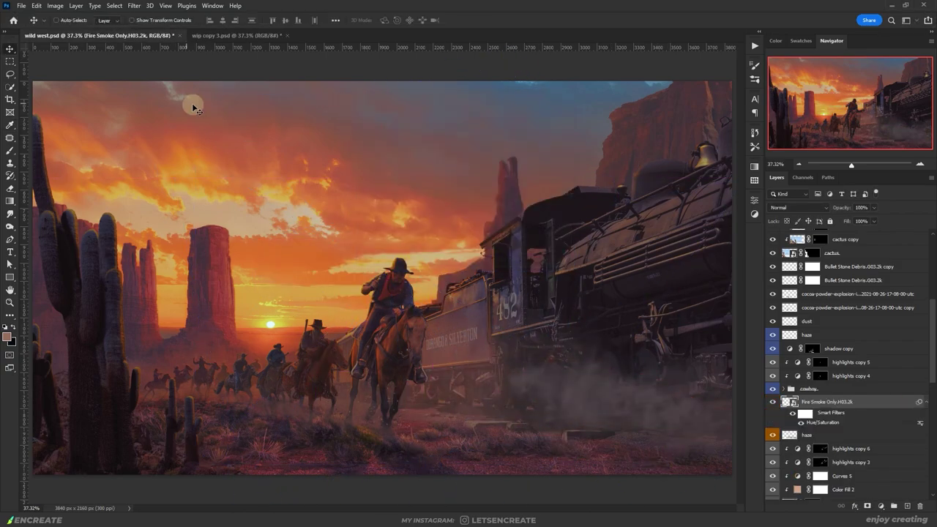
{"action": "key", "text": "ctrl+t"}
{"action": "key", "text": "Return"}
Step: Warp Smoke.F03.2k over the locomotive and tint it with clipped, duplicated Hue/Saturation layers
{"action": "key", "text": "ctrl+v"}
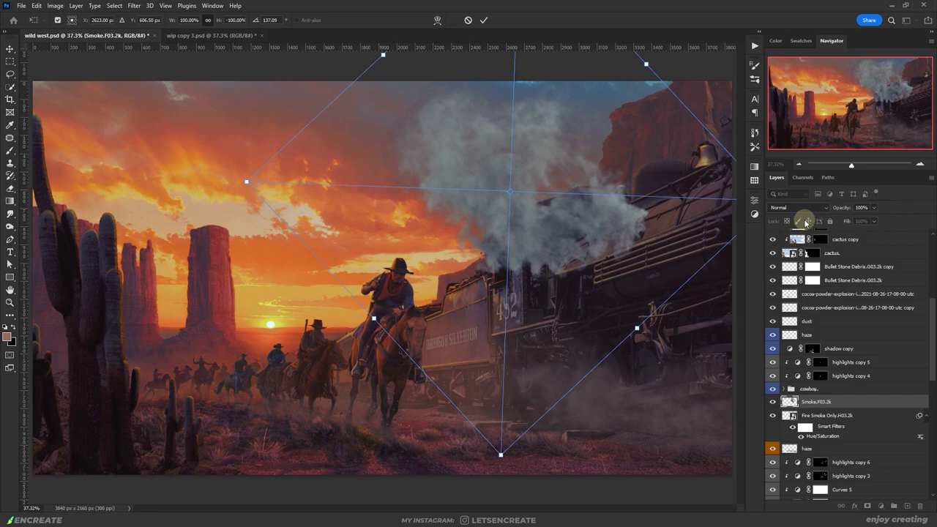
{"action": "key", "text": "Return"}
{"action": "key", "text": "ctrl+u"}
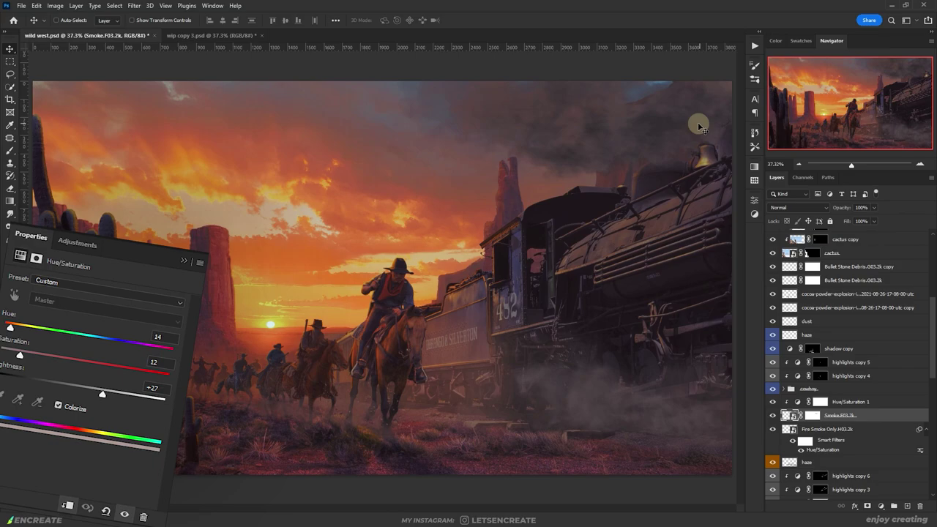
{"action": "scroll", "coordinate": [874, 416], "scroll_direction": "down", "scroll_amount": 2}
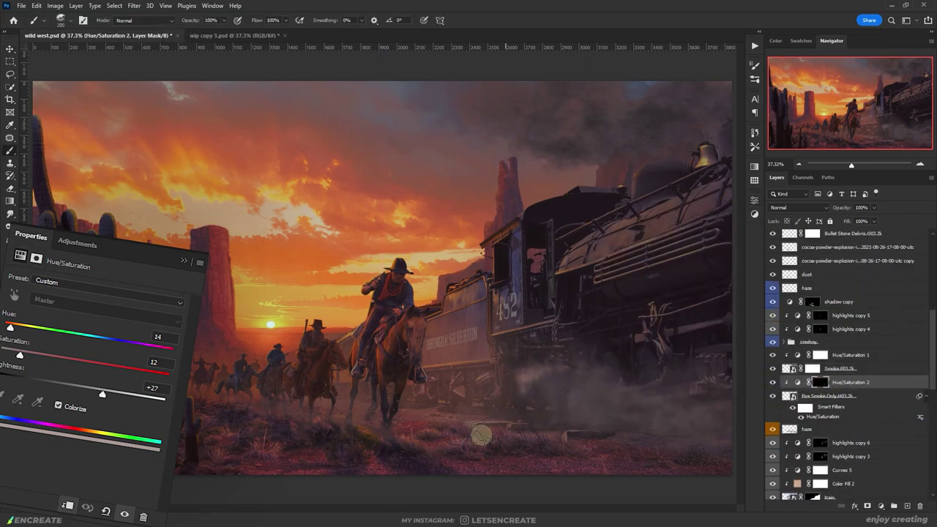
{"action": "key", "text": "ctrl+j"}
{"action": "key", "text": "ctrl+bracketright"}
{"action": "key", "text": "ctrl+bracketright"}
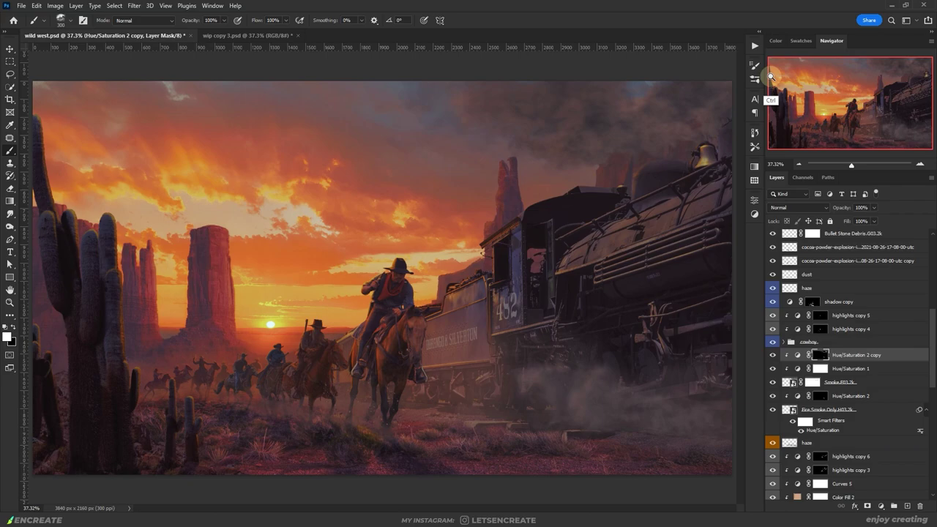
{"action": "key", "text": "alt+bracketleft"}
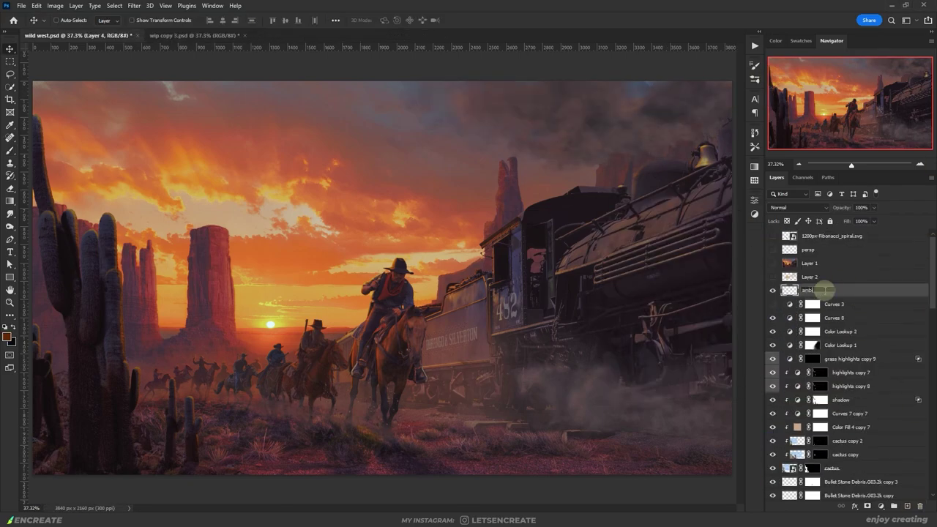
Step: Paint warm and cool ambient light over the riders on the Soft Light 'ambient' layer
{"action": "key", "text": "bracketleft"}
{"action": "key", "text": "bracketleft"}
{"action": "key", "text": "bracketleft"}
{"action": "key", "text": "bracketleft"}
{"action": "key", "text": "bracketleft"}
{"action": "key", "text": "bracketleft"}
{"action": "key", "text": "bracketleft"}
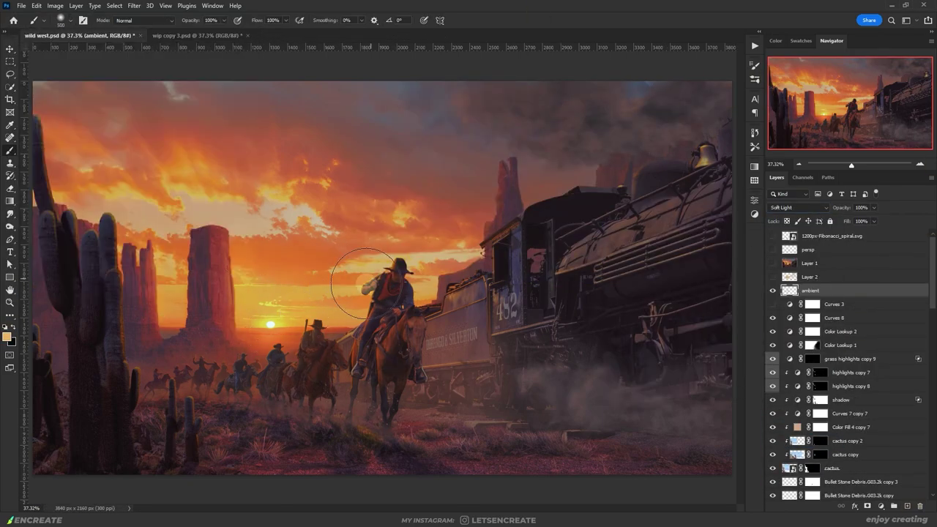
{"action": "key", "text": "bracketright"}
{"action": "key", "text": "bracketright"}
{"action": "key", "text": "bracketright"}
{"action": "key", "text": "bracketright"}
{"action": "key", "text": "bracketright"}
{"action": "key", "text": "bracketright"}
{"action": "key", "text": "bracketright"}
{"action": "key", "text": "bracketright"}
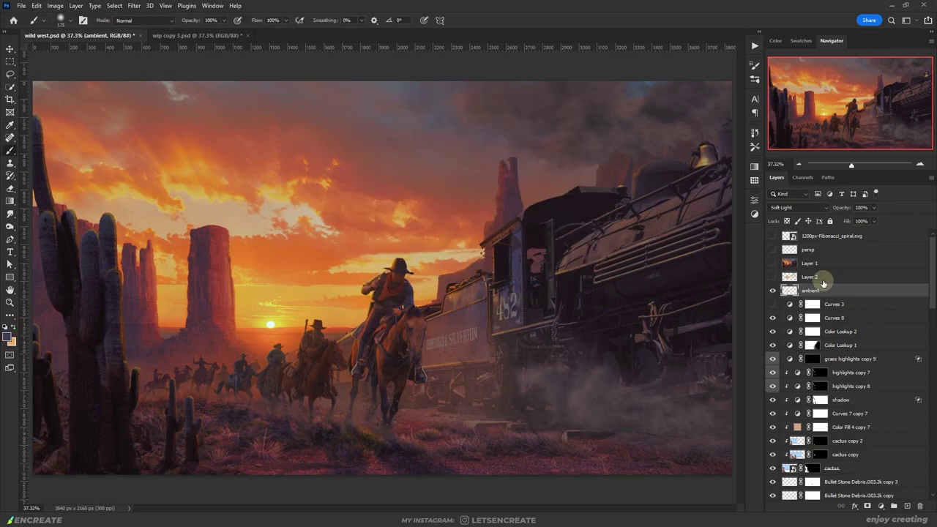
{"action": "key", "text": "x"}
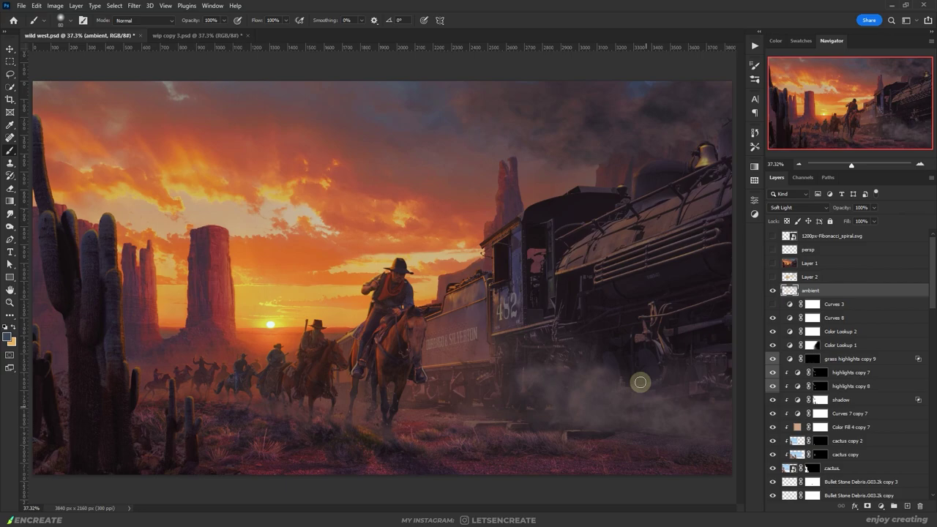
{"action": "scroll", "coordinate": [402, 347], "scroll_direction": "up", "scroll_amount": 1}
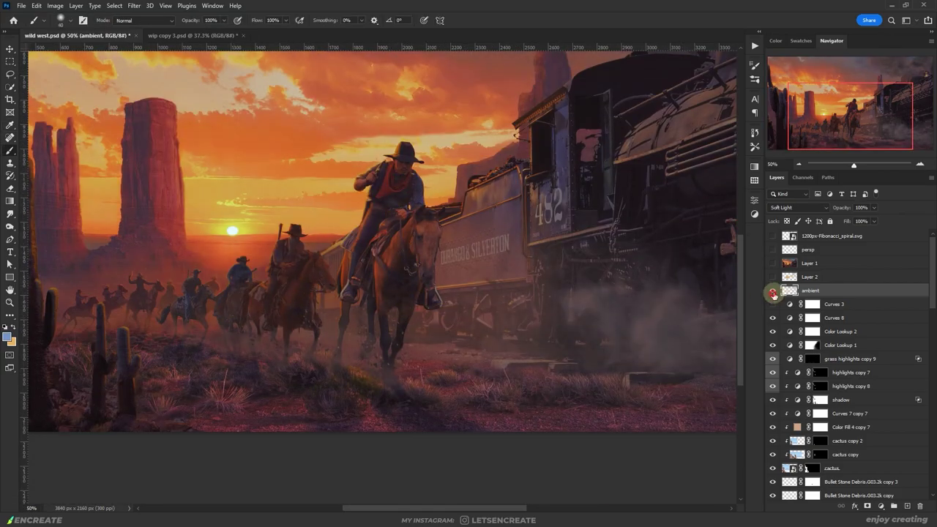
{"action": "key", "text": "ctrl+0"}
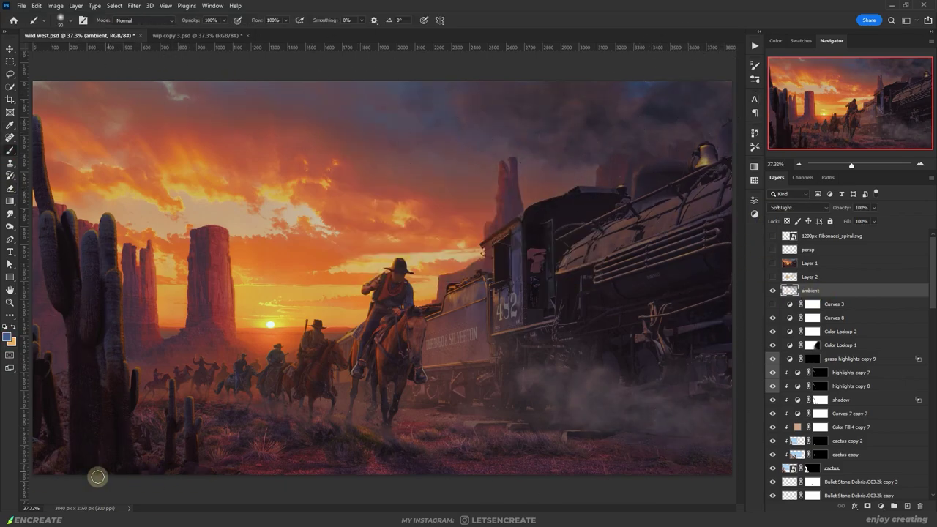
Step: Add a 50% gray film-grain layer with Add Noise, blended as Soft Light
{"action": "left_click", "coordinate": [907, 506]}
{"action": "key", "text": "i"}
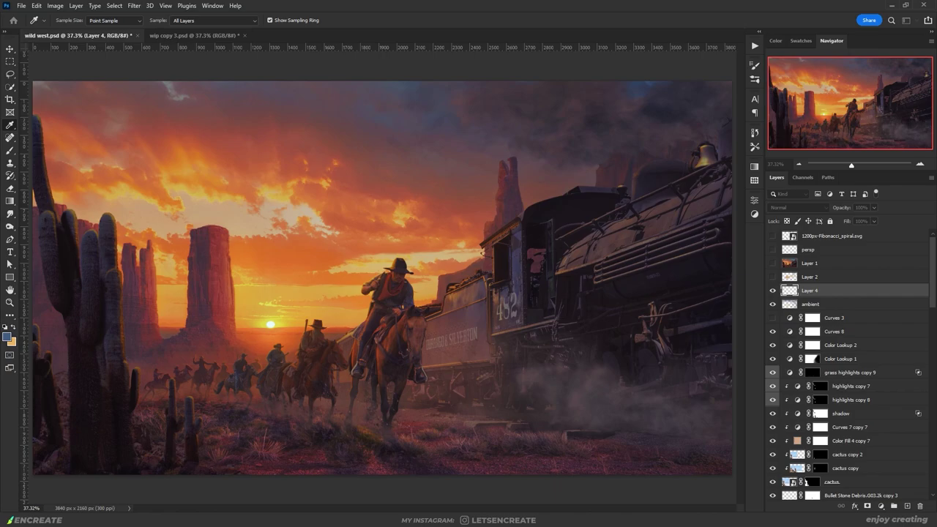
{"action": "key", "text": "shift+F5"}
{"action": "left_click", "coordinate": [561, 53]}
{"action": "left_click", "coordinate": [134, 5]}
{"action": "left_click", "coordinate": [782, 208]}
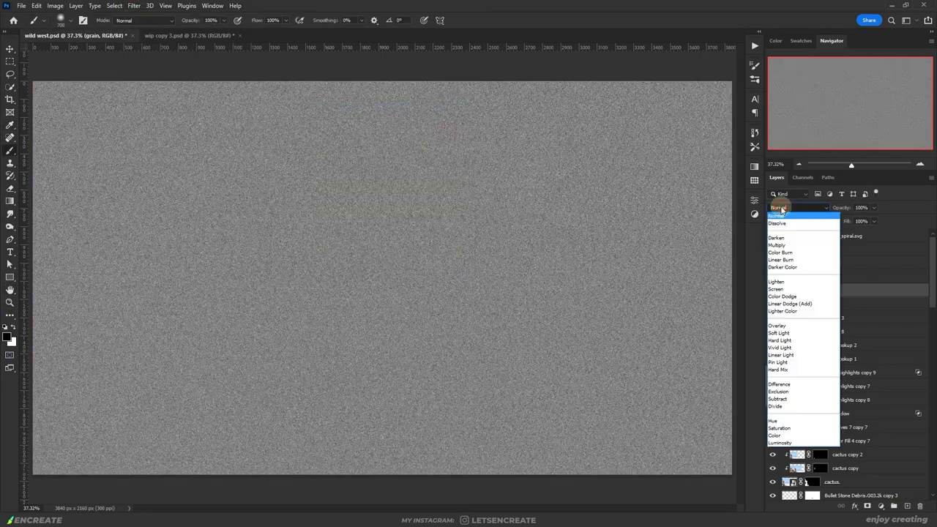
{"action": "left_click", "coordinate": [778, 333]}
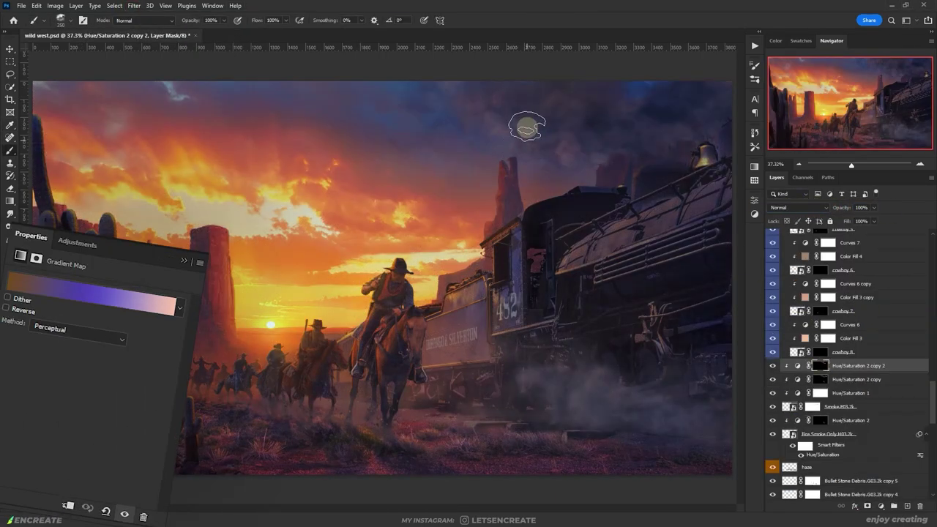
Step: Paint smoke tint into the upper-right sky, then duplicate and reposition it as the smoke overlay
{"action": "left_click_drag", "start_coordinate": [685, 102], "coordinate": [518, 118]}
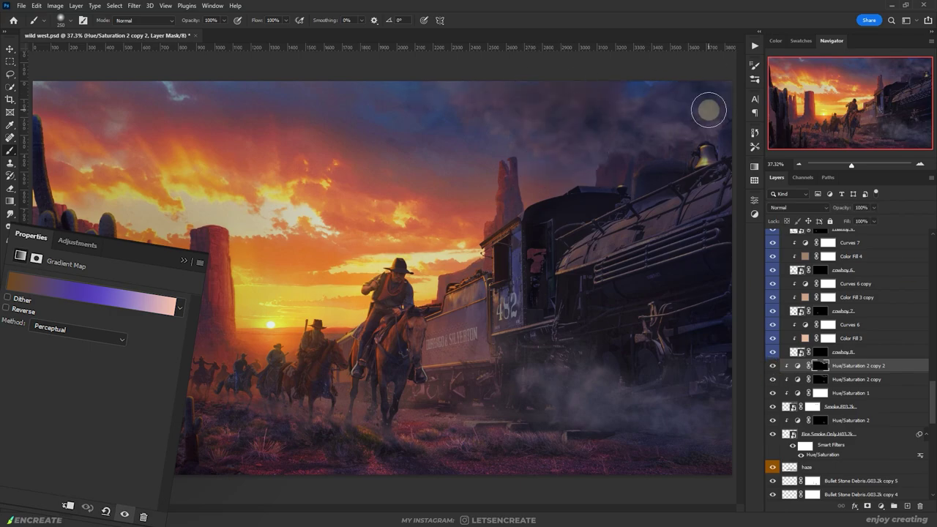
{"action": "key", "text": "ctrl+j"}
{"action": "key", "text": "v"}
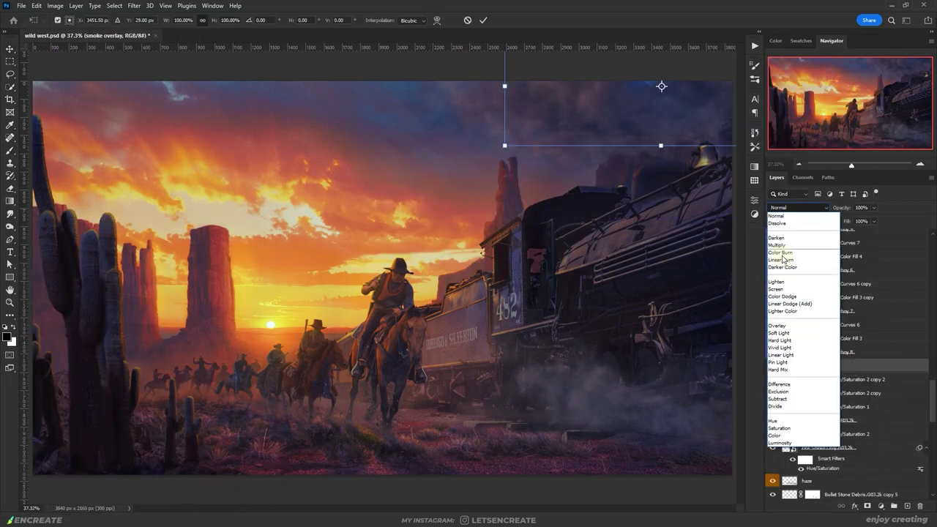
{"action": "mouse_move", "coordinate": [661, 85]}
{"action": "left_mouse_down"}
{"action": "mouse_move", "coordinate": [661, 129]}
{"action": "mouse_move", "coordinate": [561, 119]}
{"action": "left_mouse_up"}
{"action": "left_click", "coordinate": [821, 379]}
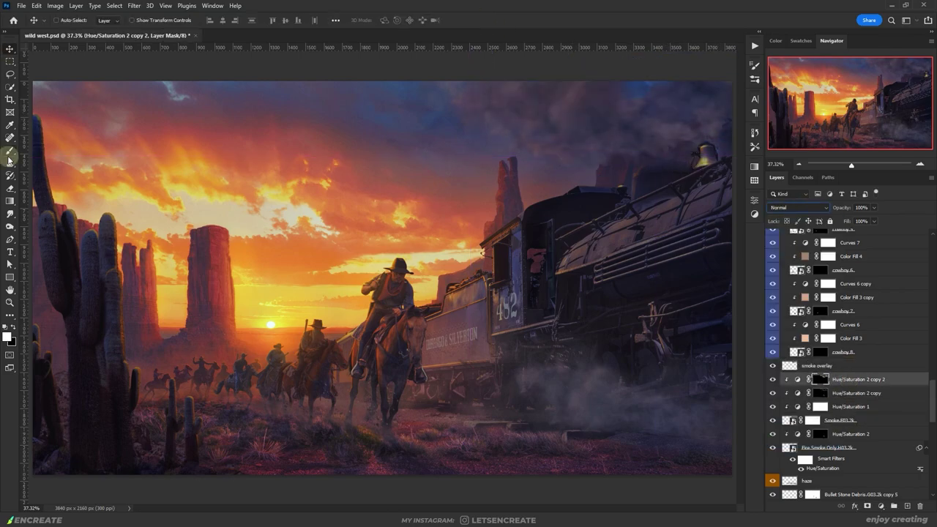
{"action": "key", "text": "b"}
{"action": "key", "text": "bracketright"}
{"action": "key", "text": "bracketright"}
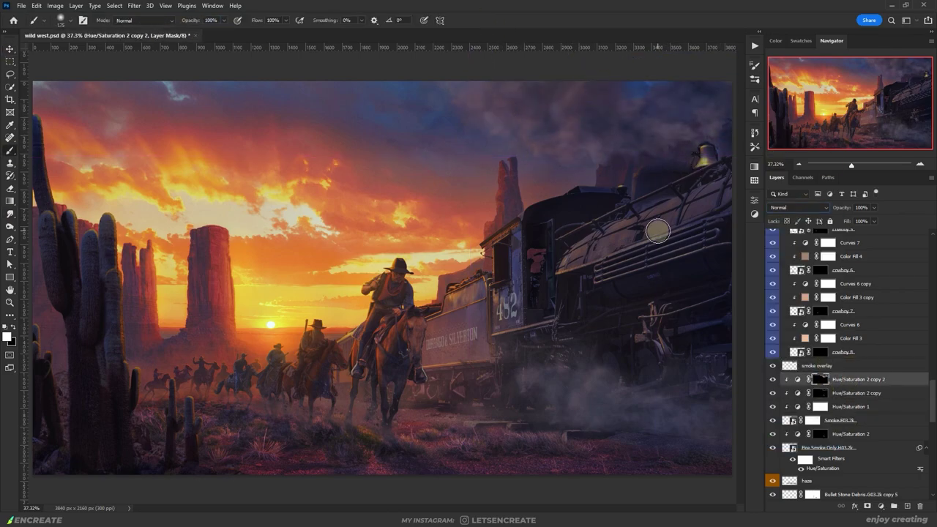